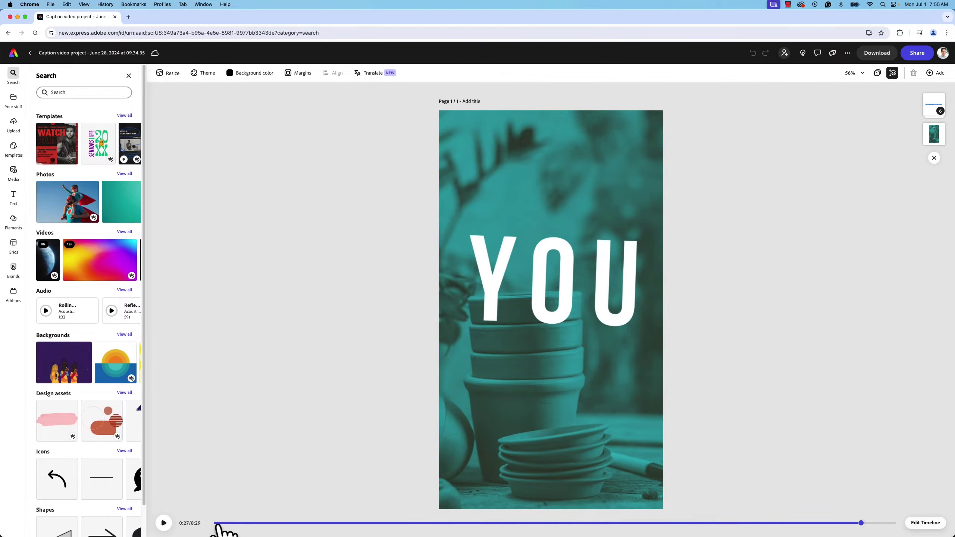
Replay the existing caption video project from near its beginning.
{"action": "left_click", "coordinate": [217, 523]}
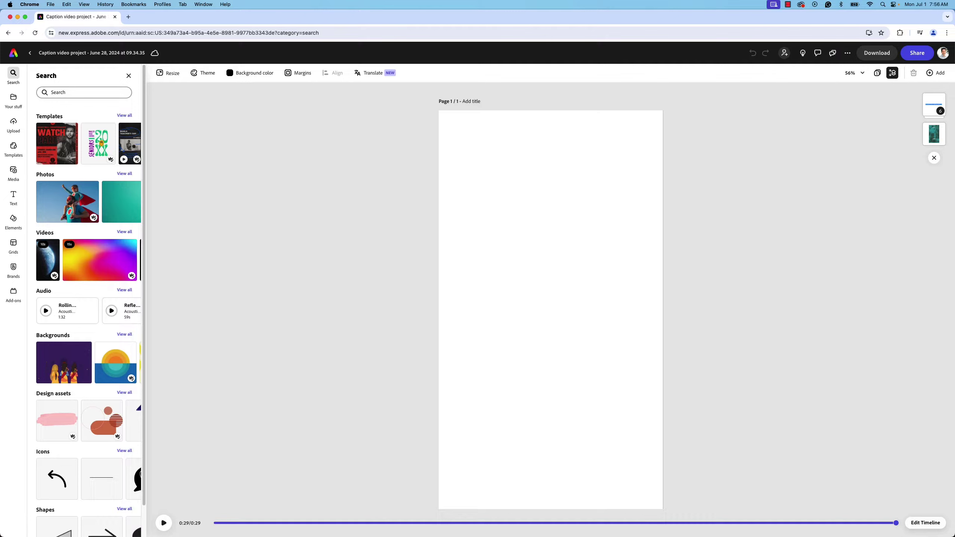
Return to the home page, create a new blank 9:16 portrait file and name it "How to Video".
{"action": "left_click", "coordinate": [13, 53]}
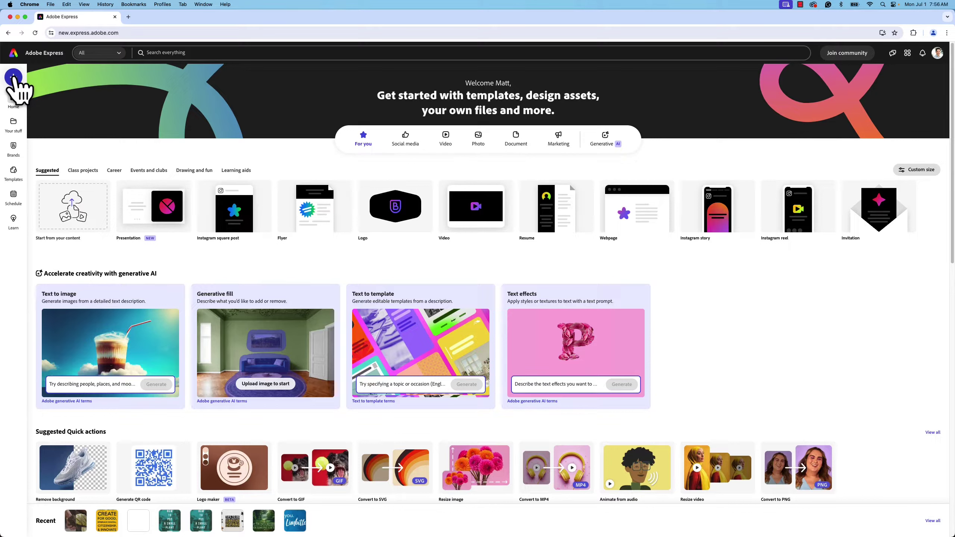
{"action": "left_click", "coordinate": [13, 77]}
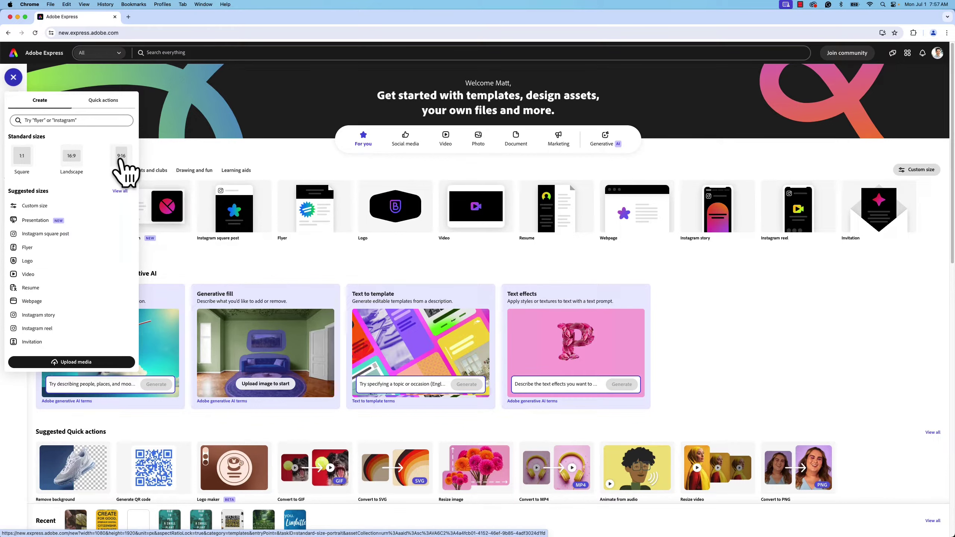
{"action": "left_click", "coordinate": [121, 156]}
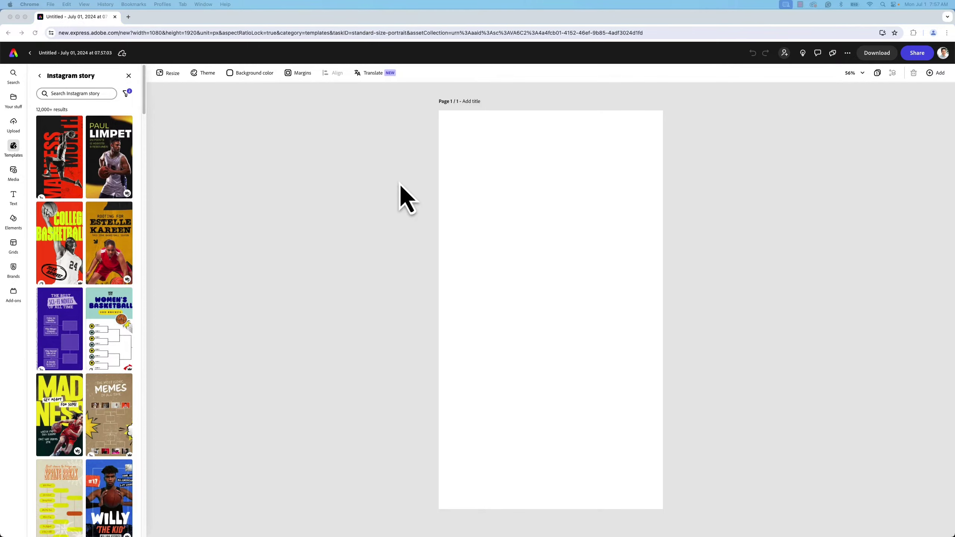
{"action": "left_click", "coordinate": [97, 57]}
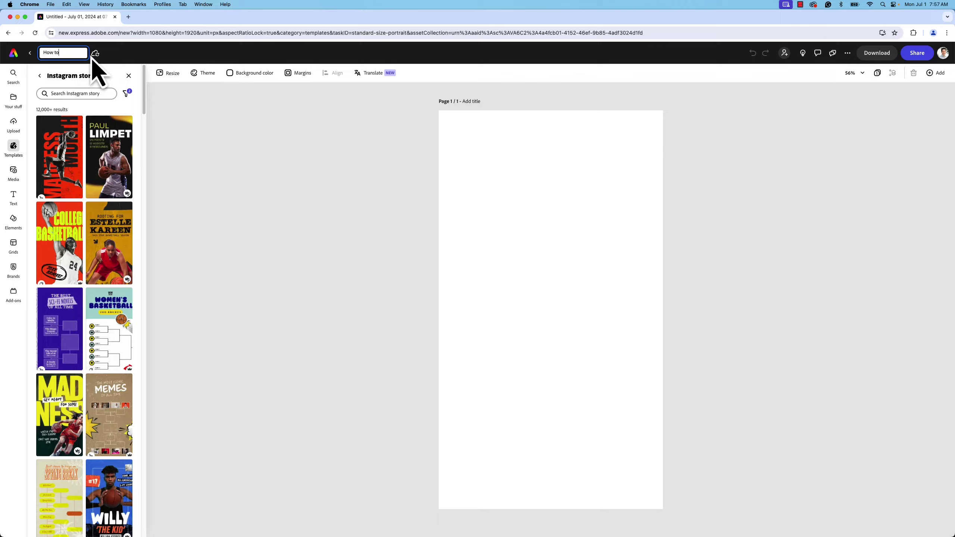
{"action": "key", "text": "Return"}
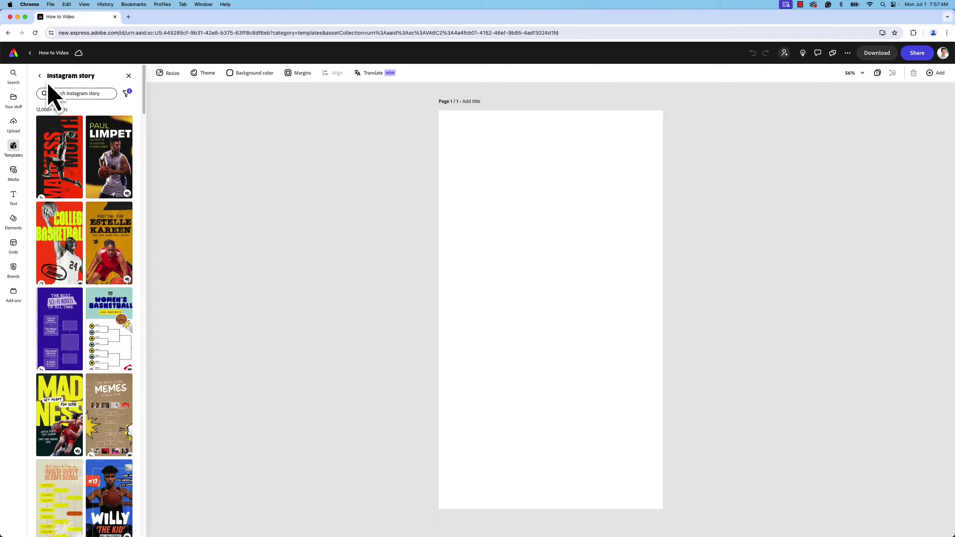
Search all templates for "how to" and add the teal "How to Design a Website" template to the file as pages.
{"action": "left_click", "coordinate": [39, 76]}
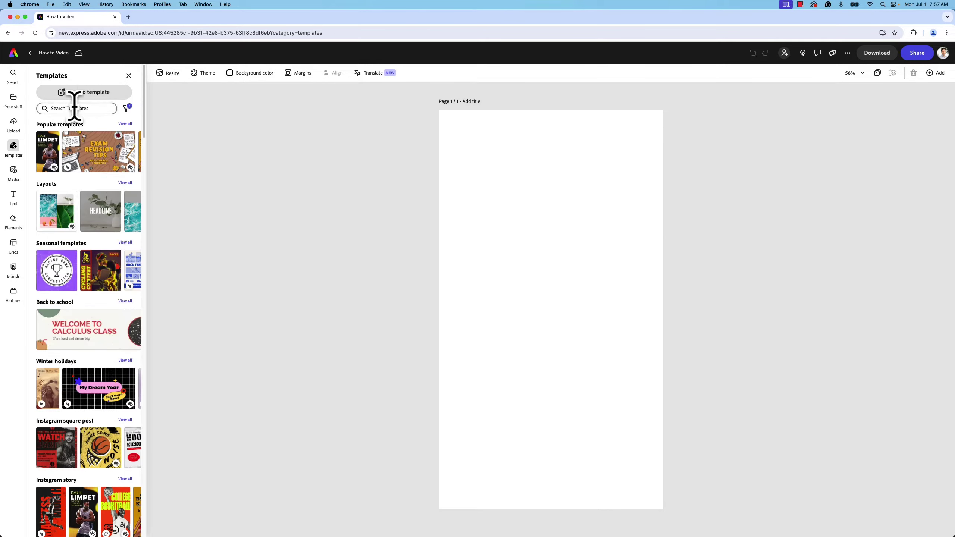
{"action": "left_click", "coordinate": [74, 108]}
{"action": "type", "text": "how to"}
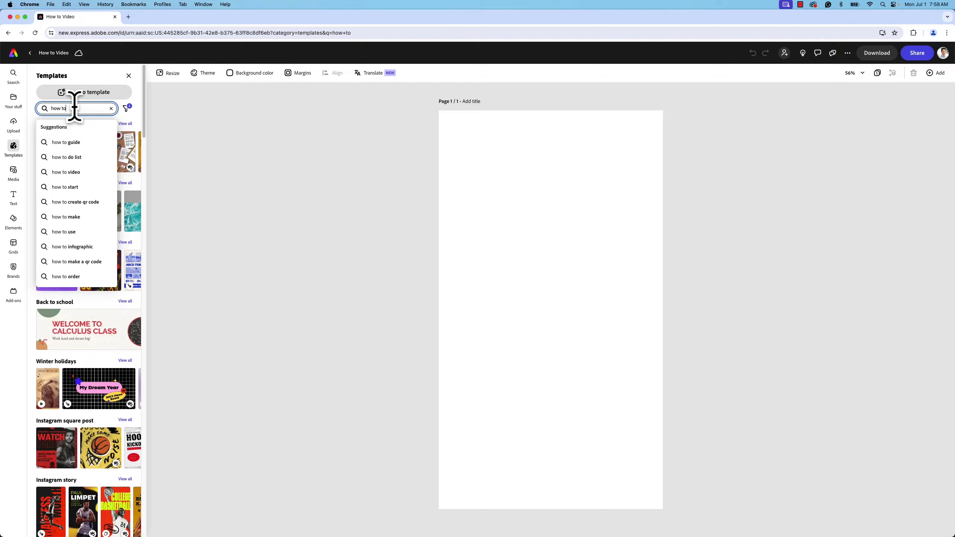
{"action": "key", "text": "Return"}
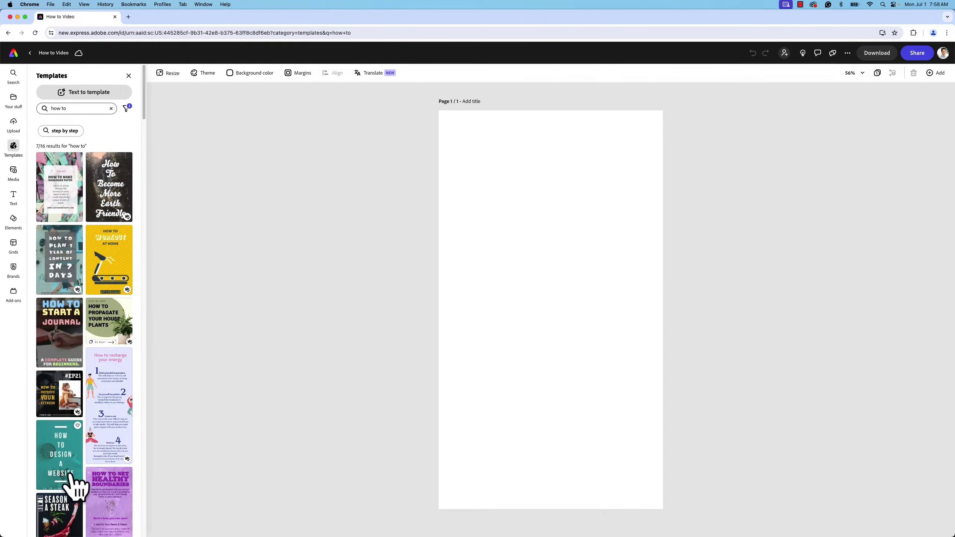
{"action": "left_click", "coordinate": [60, 456]}
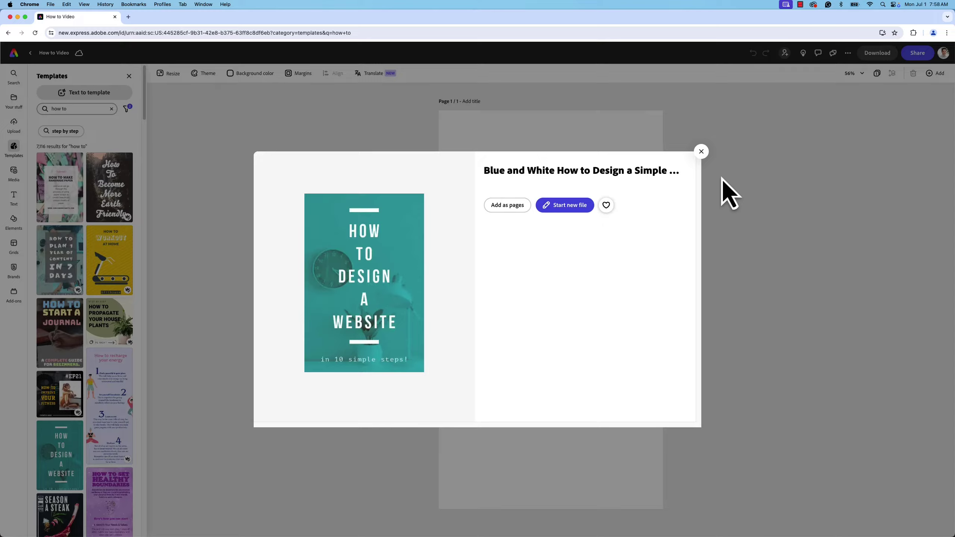
{"action": "left_click", "coordinate": [700, 151]}
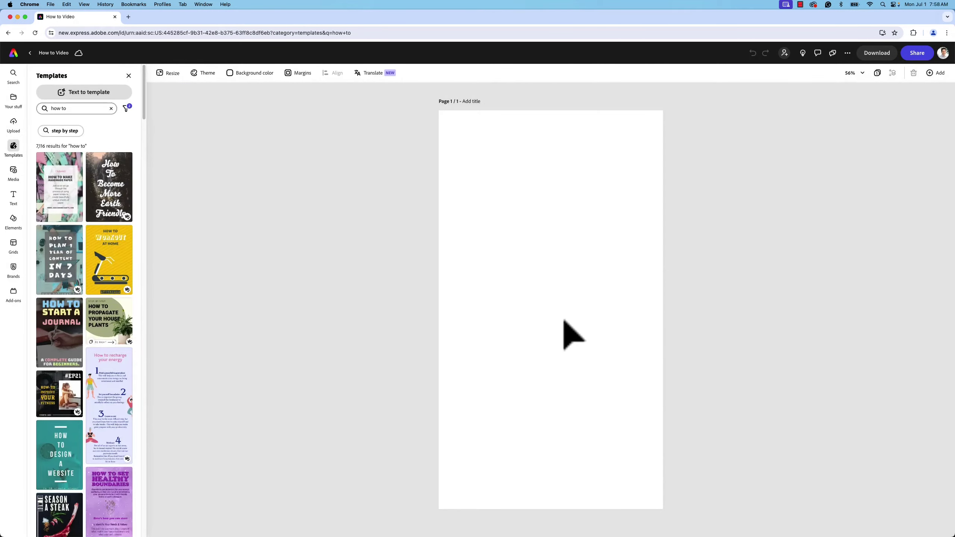
{"action": "left_click", "coordinate": [54, 450]}
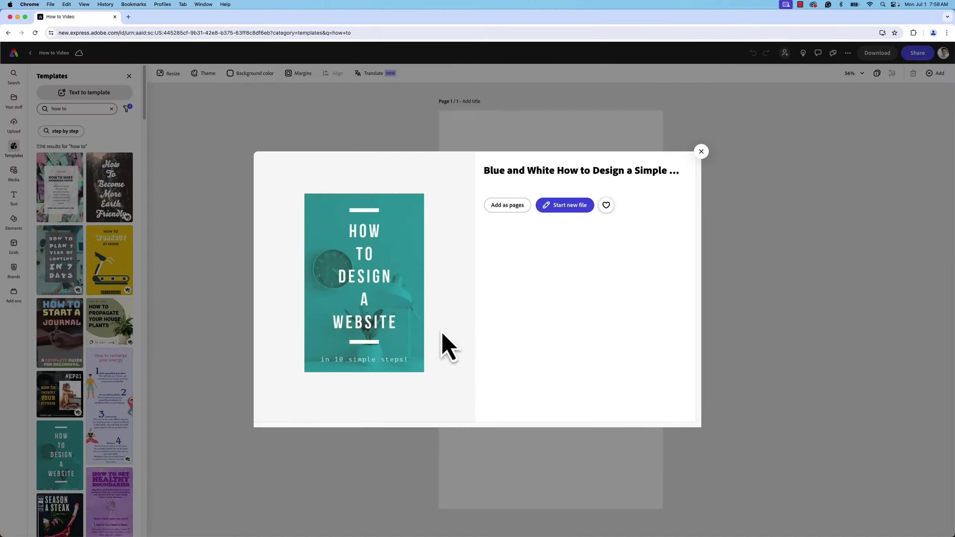
{"action": "left_click", "coordinate": [516, 206]}
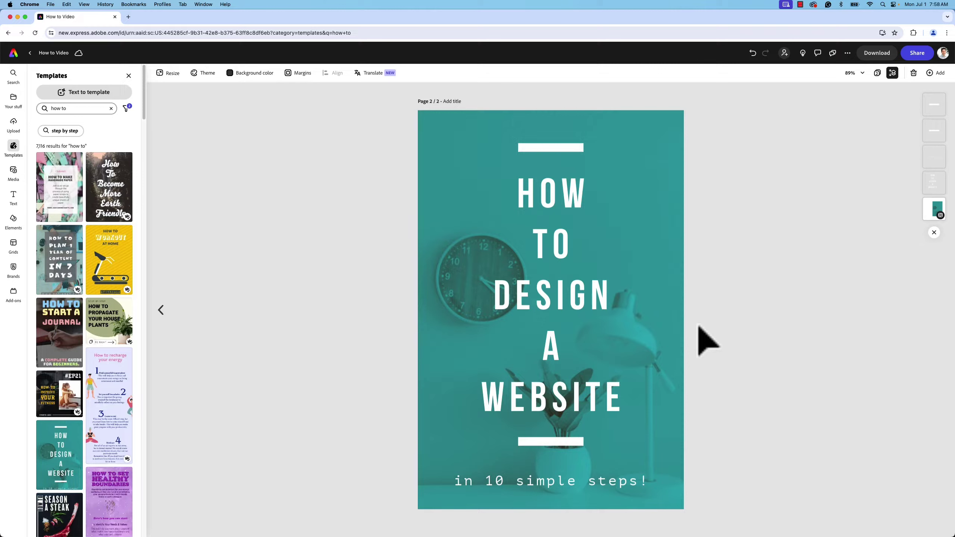
Resize the template page to the Instagram story format, 1080 x 1920 px.
{"action": "left_click", "coordinate": [170, 73]}
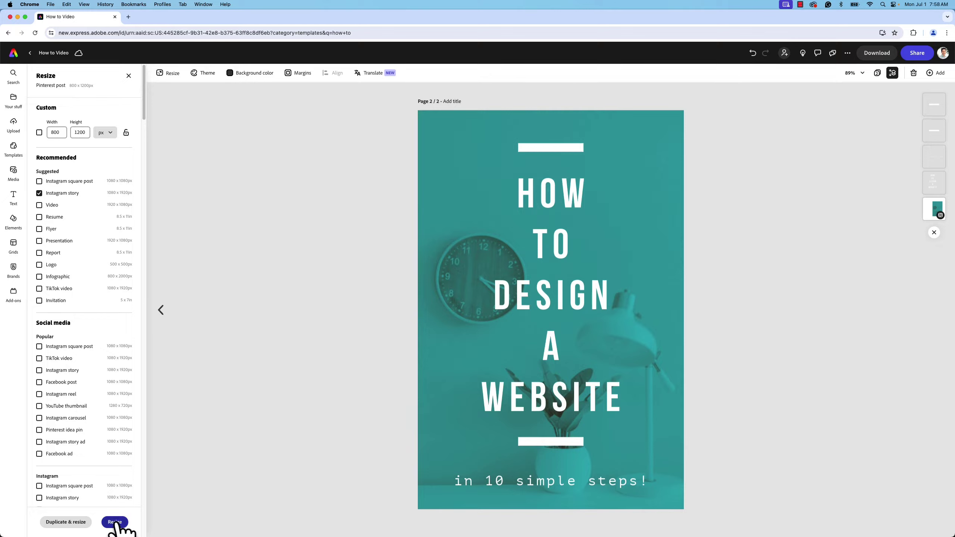
{"action": "left_click", "coordinate": [114, 522]}
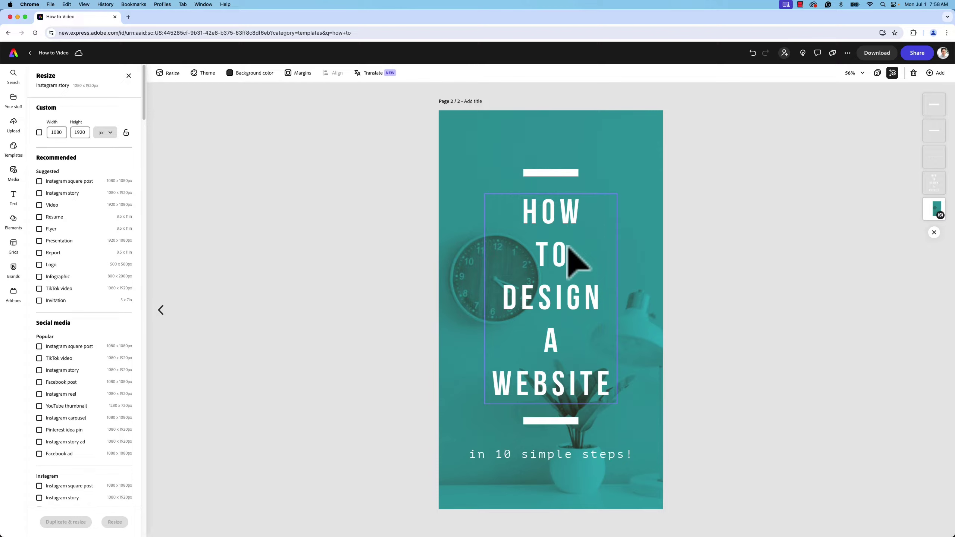
Replace "DESIGN A WEBSITE" in the title with "POT", "A SMALL" and "PLANT" on separate lines.
{"action": "double_click", "coordinate": [547, 303]}
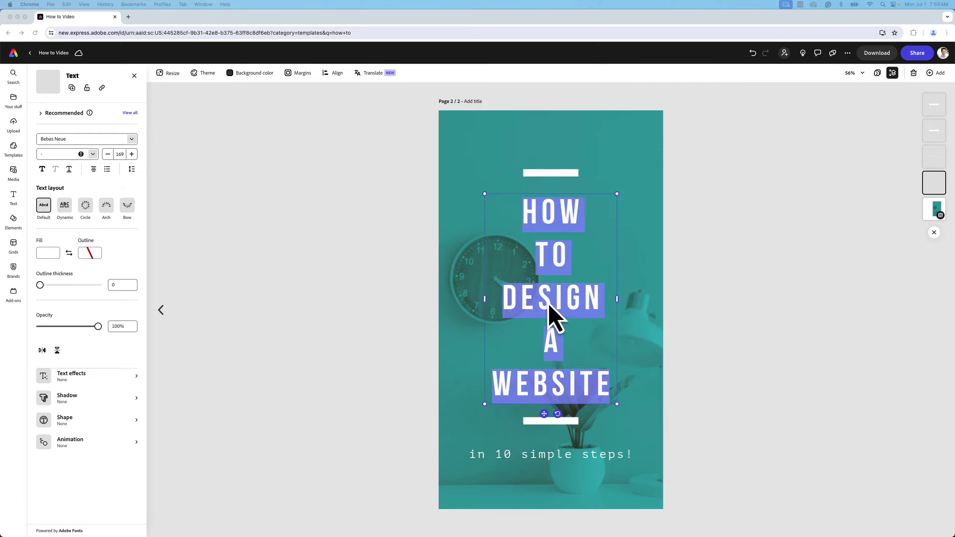
{"action": "left_click_drag", "start_coordinate": [506, 297], "coordinate": [618, 373]}
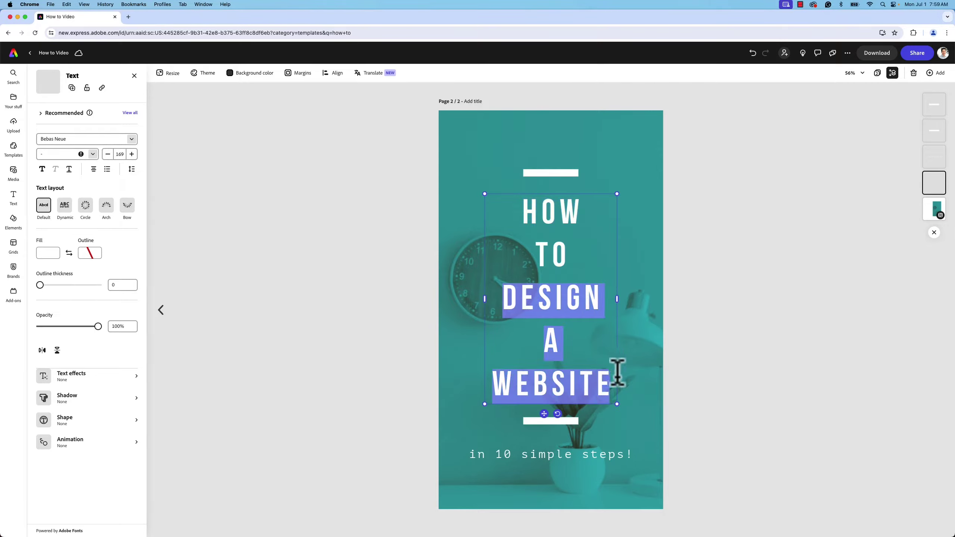
{"action": "type", "text": "O P"}
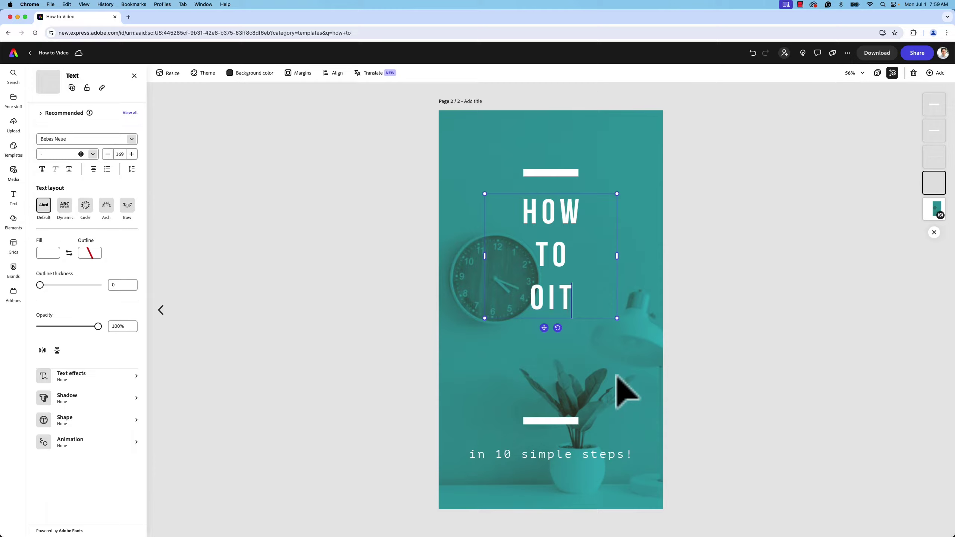
{"action": "type", "text": "OT"}
{"action": "key", "text": "Return"}
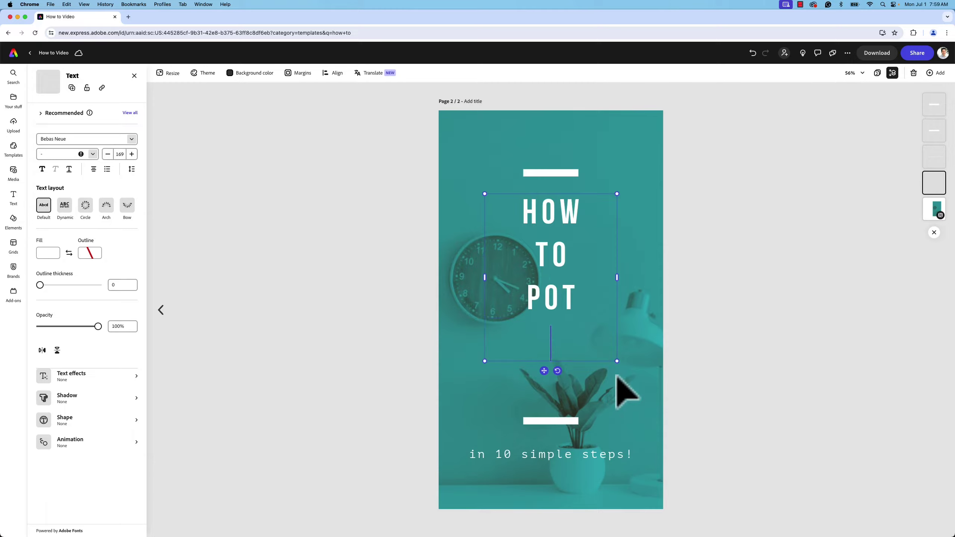
{"action": "type", "text": "A SMALL"}
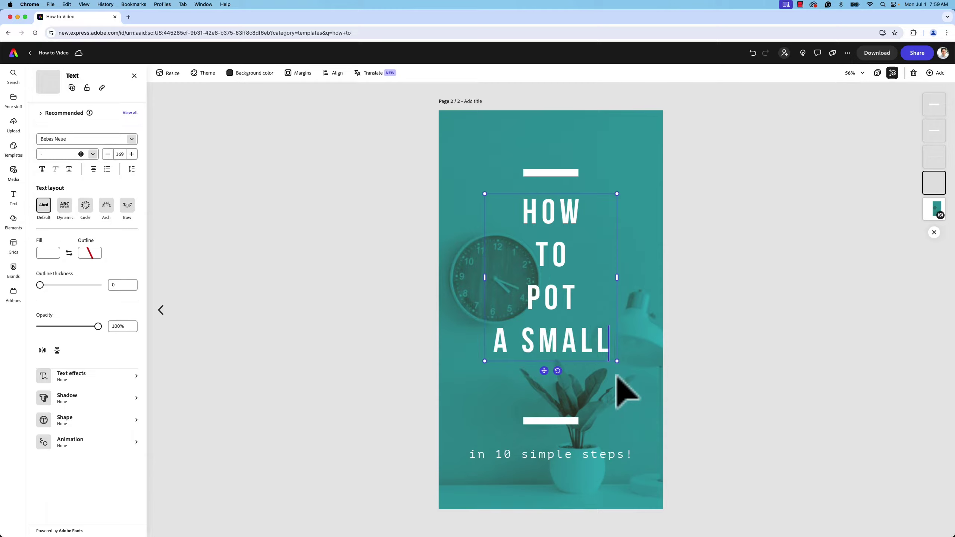
{"action": "key", "text": "Return"}
{"action": "type", "text": "PLANT"}
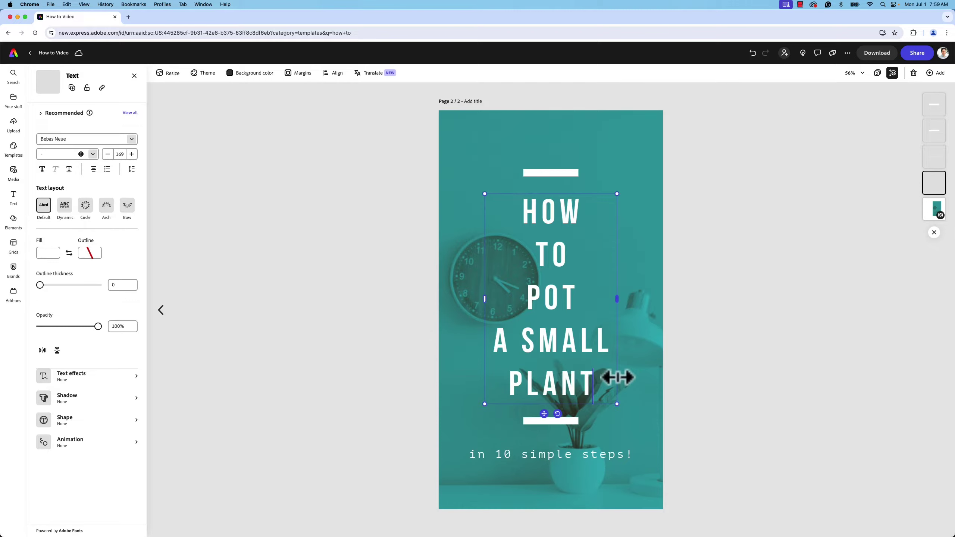
Change the subtitle below the title to read "in 4 simple steps!".
{"action": "double_click", "coordinate": [506, 456]}
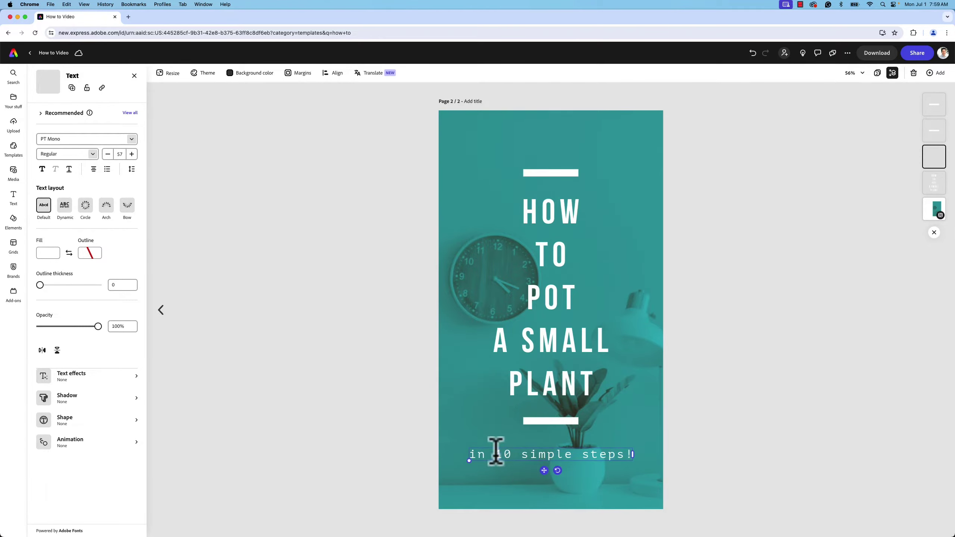
{"action": "type", "text": "4"}
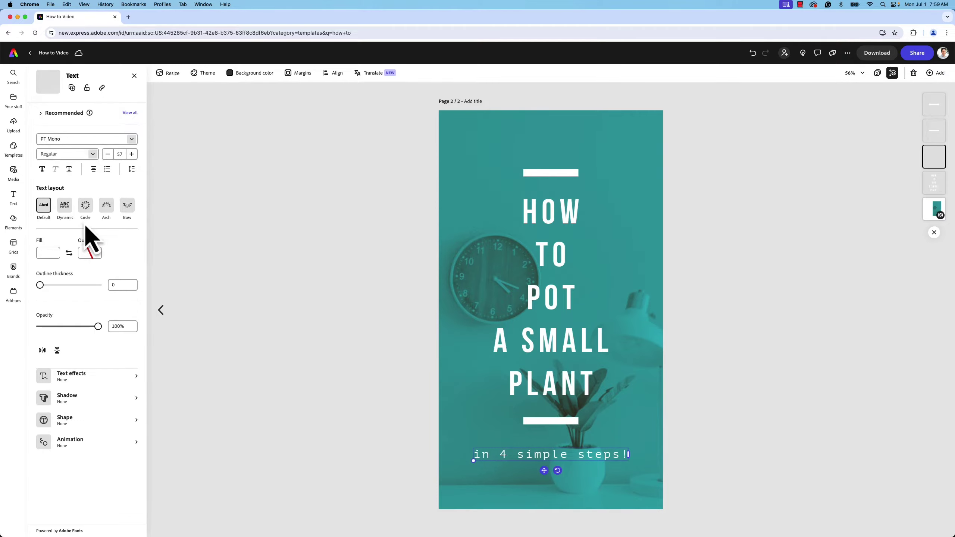
{"action": "left_click", "coordinate": [541, 298]}
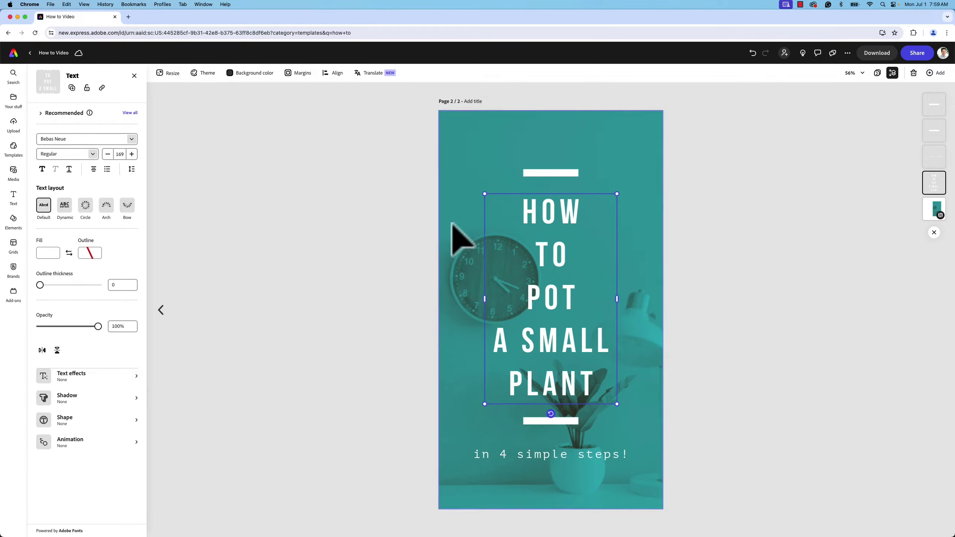
Replace the page's background image with the stock photo of stacked flower pots, found by searching photos for "pot plants".
{"action": "left_click", "coordinate": [470, 190]}
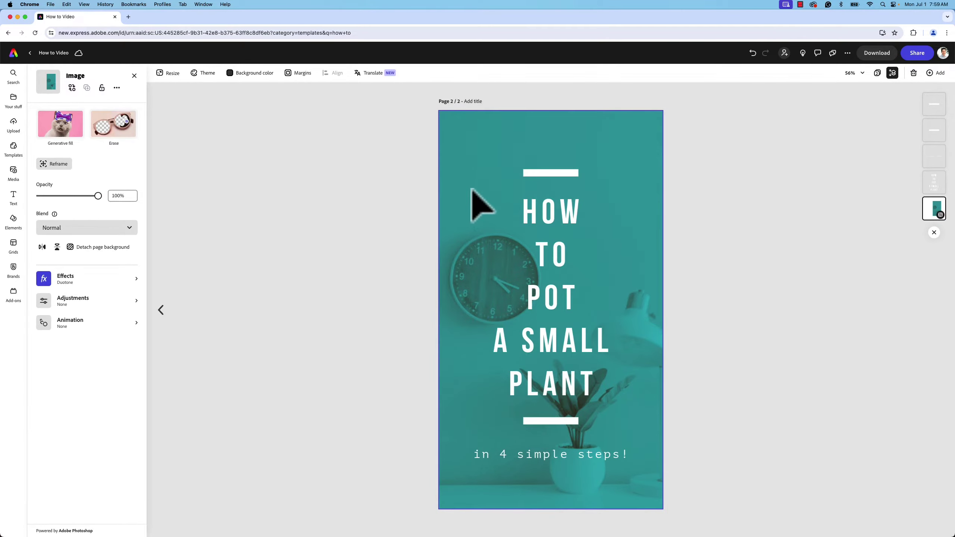
{"action": "left_click", "coordinate": [72, 88]}
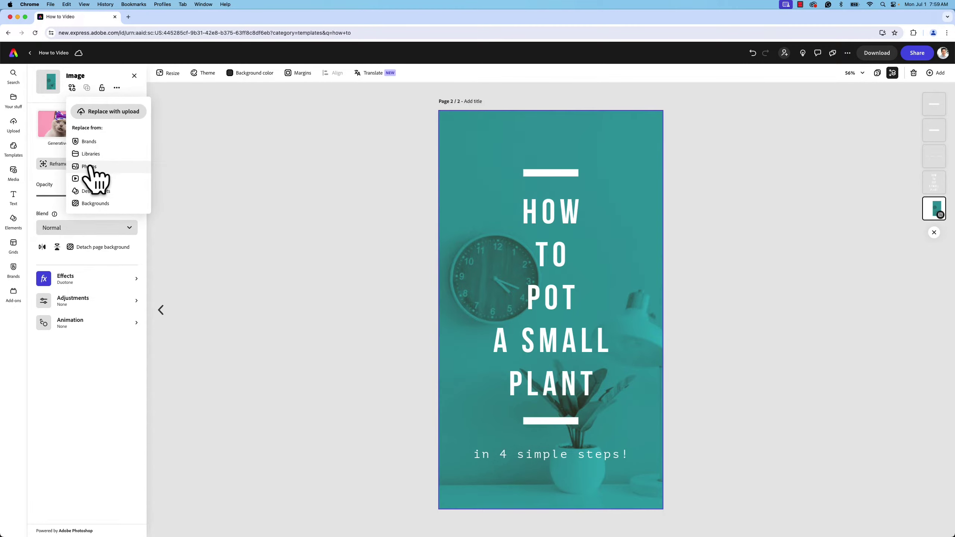
{"action": "left_click", "coordinate": [90, 166]}
{"action": "left_click", "coordinate": [44, 125]}
{"action": "type", "text": "potted p"}
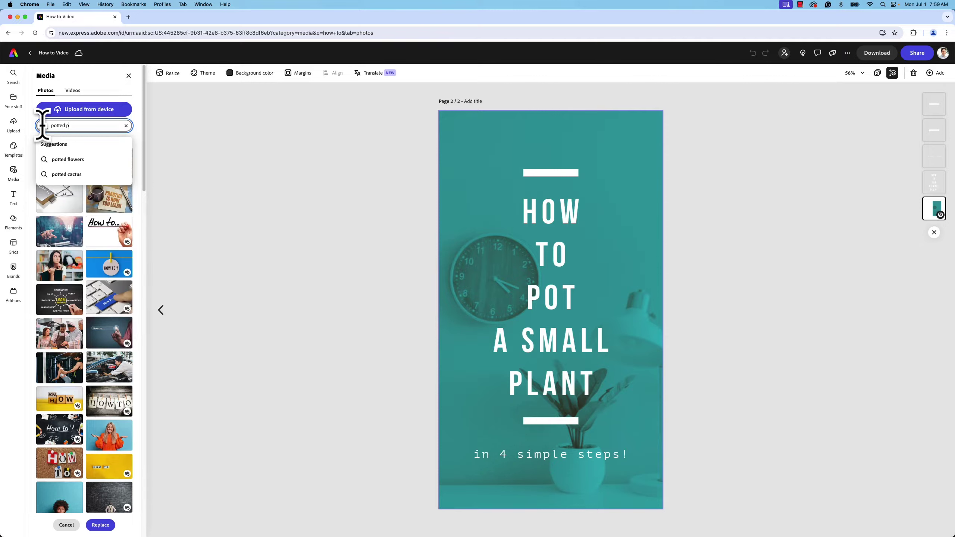
{"action": "type", "text": "lan"}
{"action": "left_click", "coordinate": [44, 159]}
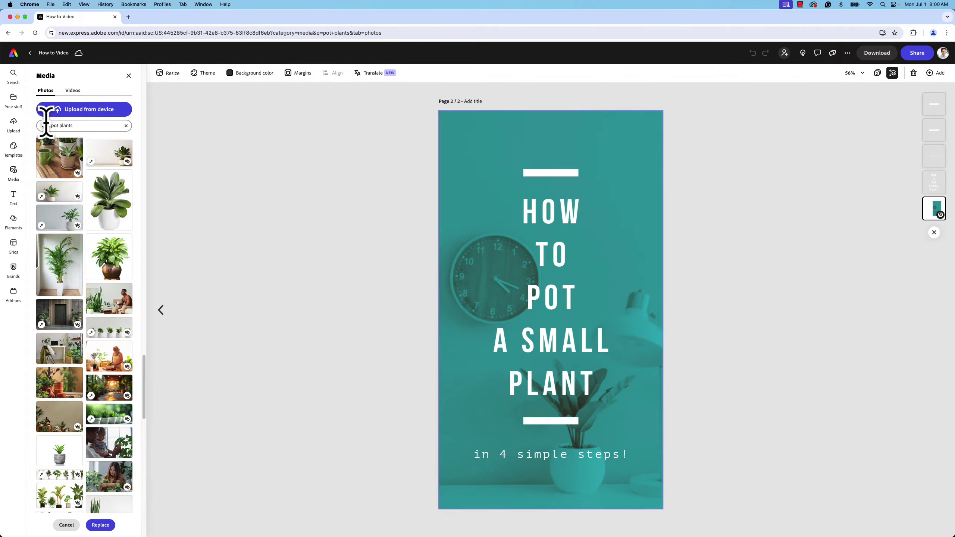
{"action": "left_click", "coordinate": [69, 384]}
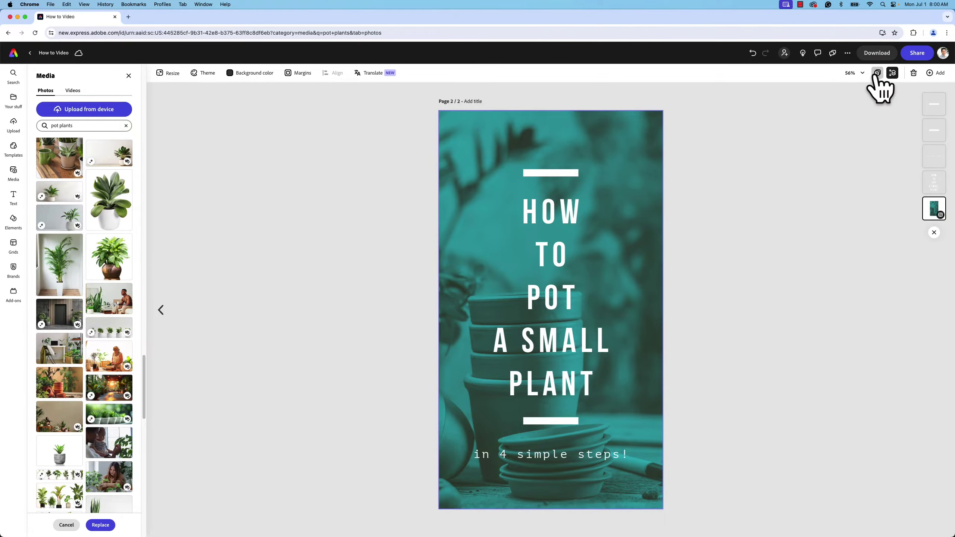
Delete the blank first page from the page overview and reopen the remaining title page for editing.
{"action": "left_click", "coordinate": [892, 73]}
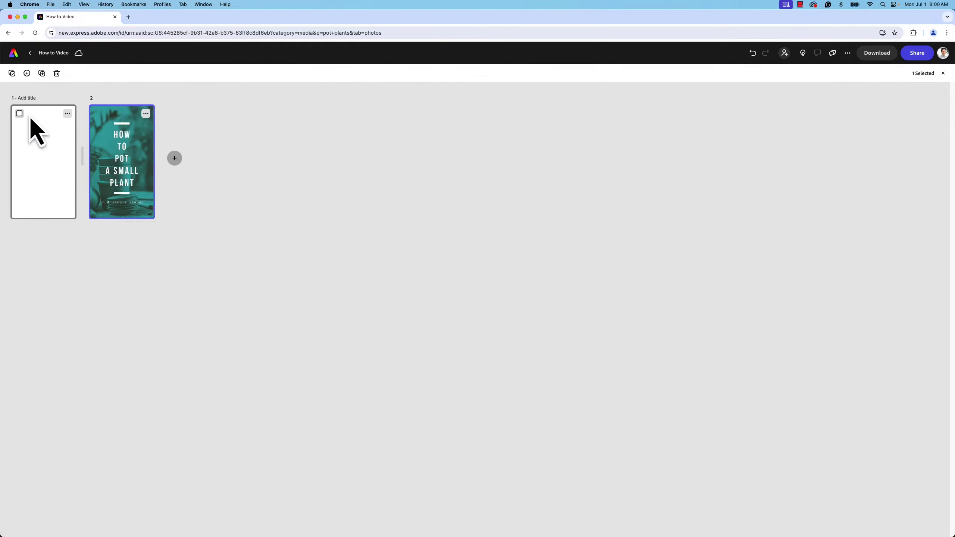
{"action": "left_click", "coordinate": [68, 113]}
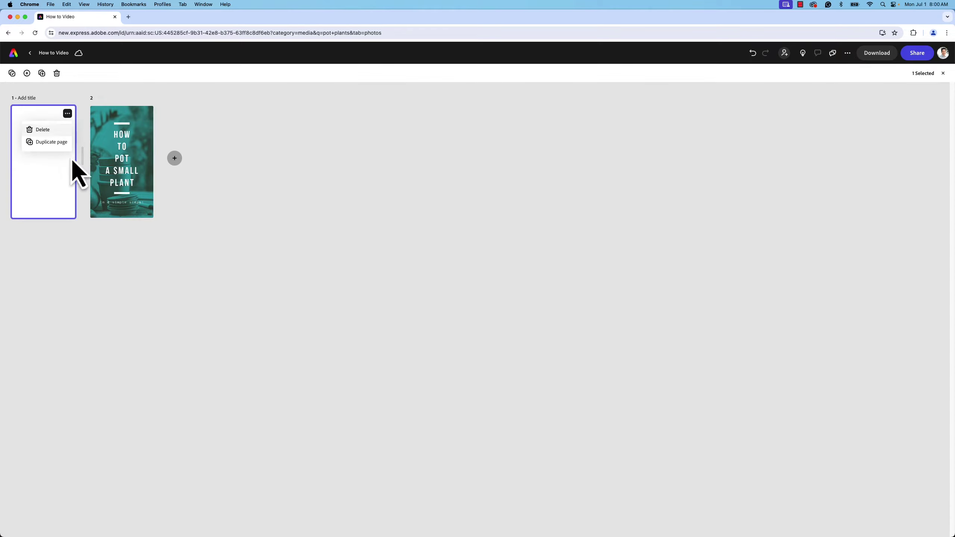
{"action": "left_click", "coordinate": [43, 132]}
{"action": "double_click", "coordinate": [43, 188]}
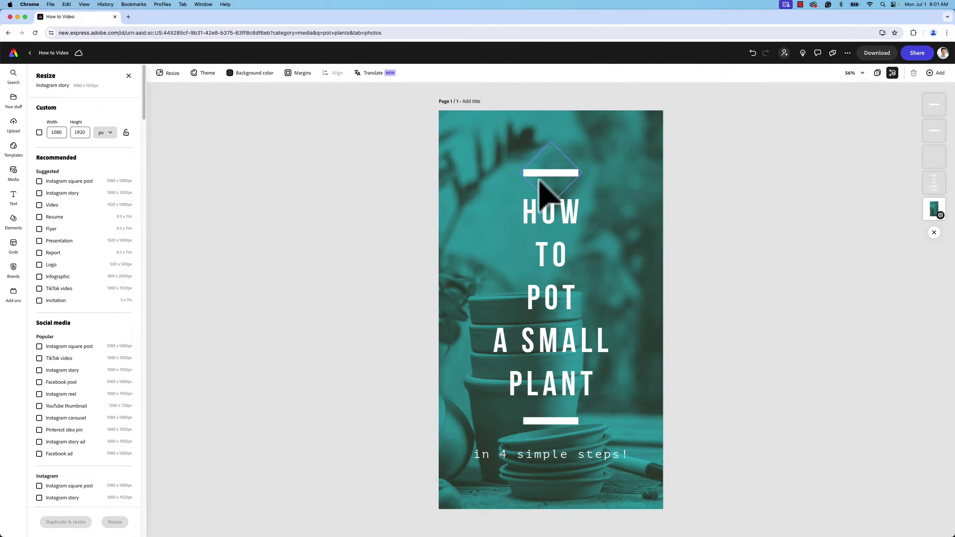
Apply the Typewriter entrance animation to the "HOW TO POT A SMALL PLANT" title.
{"action": "left_click", "coordinate": [553, 340]}
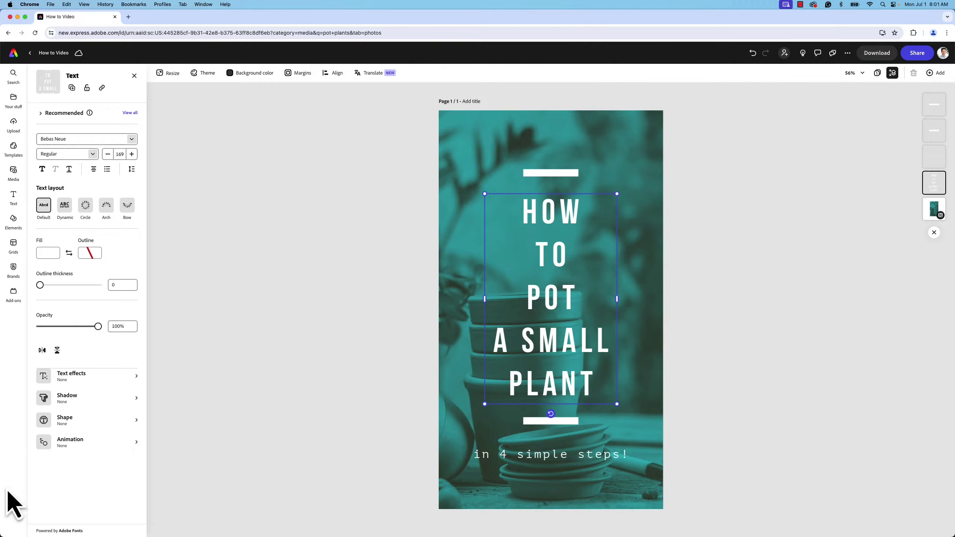
{"action": "left_click", "coordinate": [71, 442]}
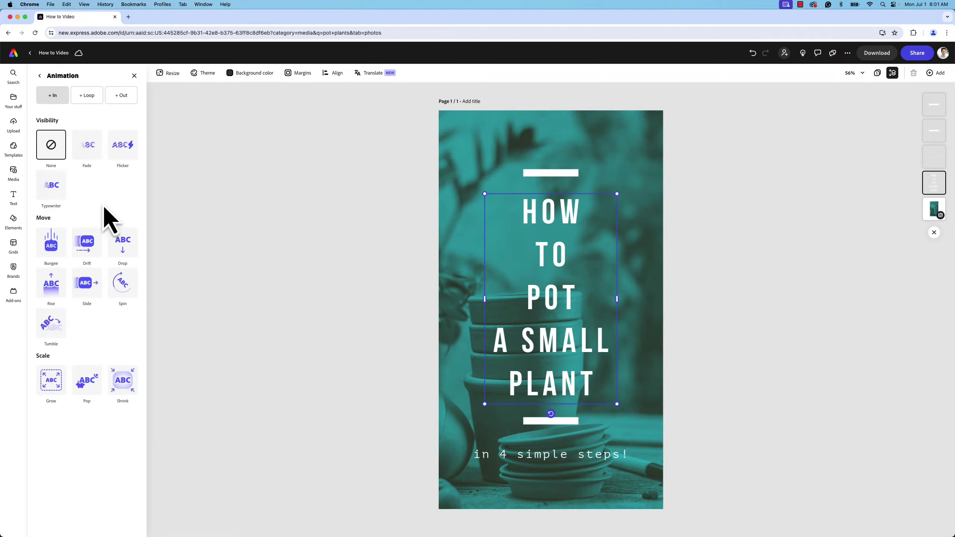
{"action": "left_click", "coordinate": [54, 188]}
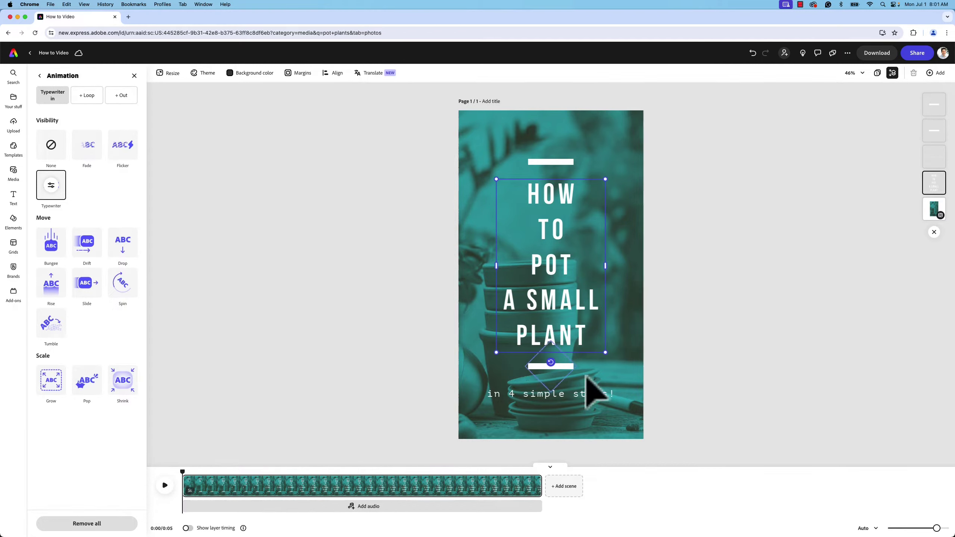
Shorten the title scene to 4 seconds and preview the title's Typewriter animation.
{"action": "mouse_move", "coordinate": [535, 491]}
{"action": "left_click_drag", "start_coordinate": [538, 486], "coordinate": [469, 500]}
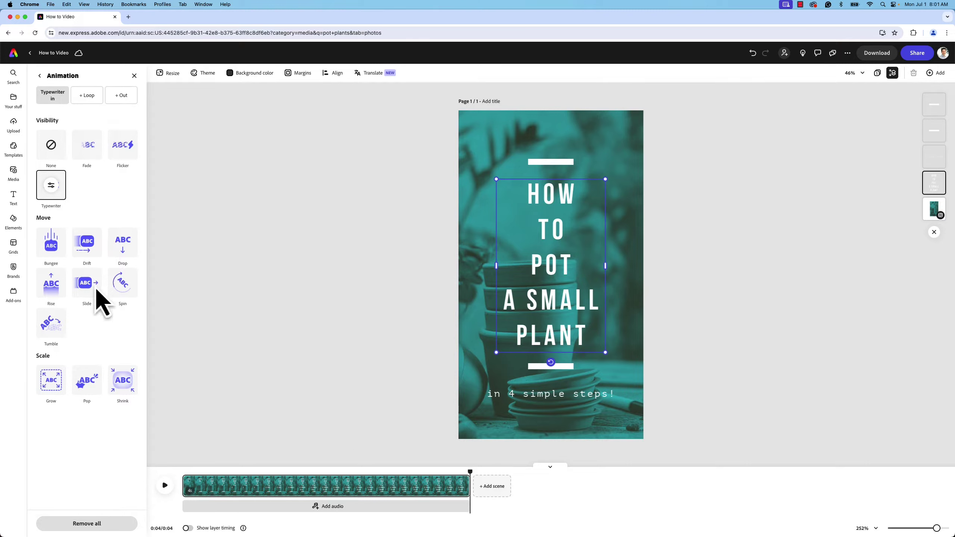
{"action": "left_click", "coordinate": [50, 186]}
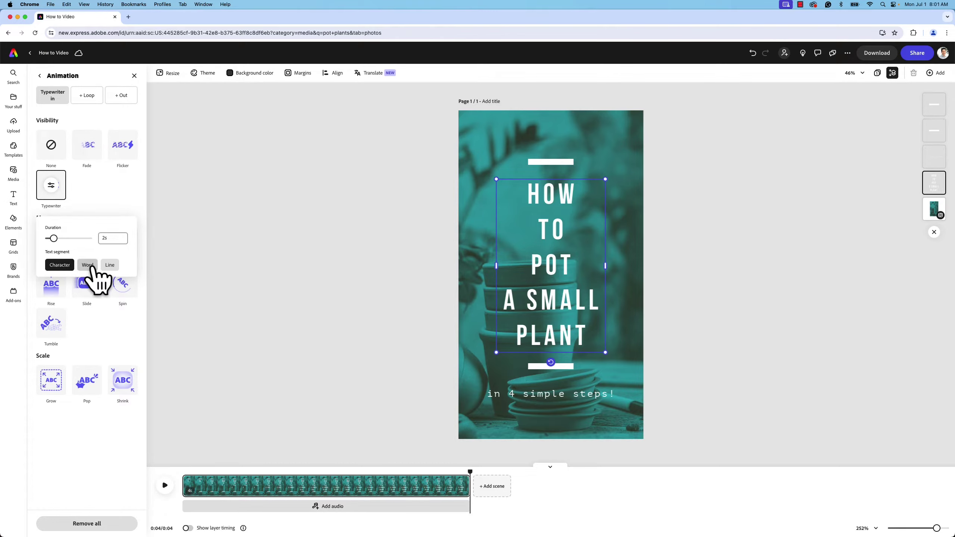
{"action": "left_click", "coordinate": [165, 486]}
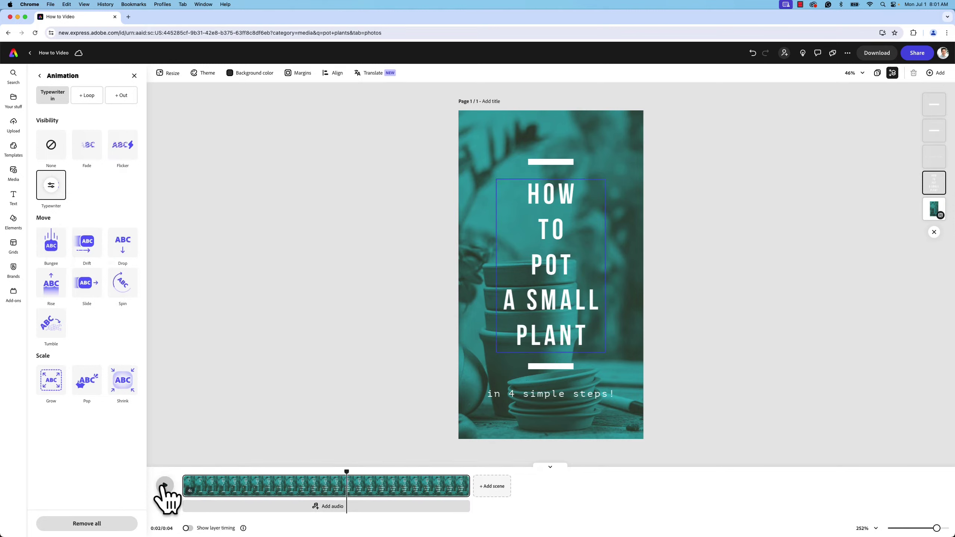
Animate the "in 4 simple steps!" subtitle with Slide for its entrance and exit and Wiggle as its loop.
{"action": "left_click", "coordinate": [567, 398]}
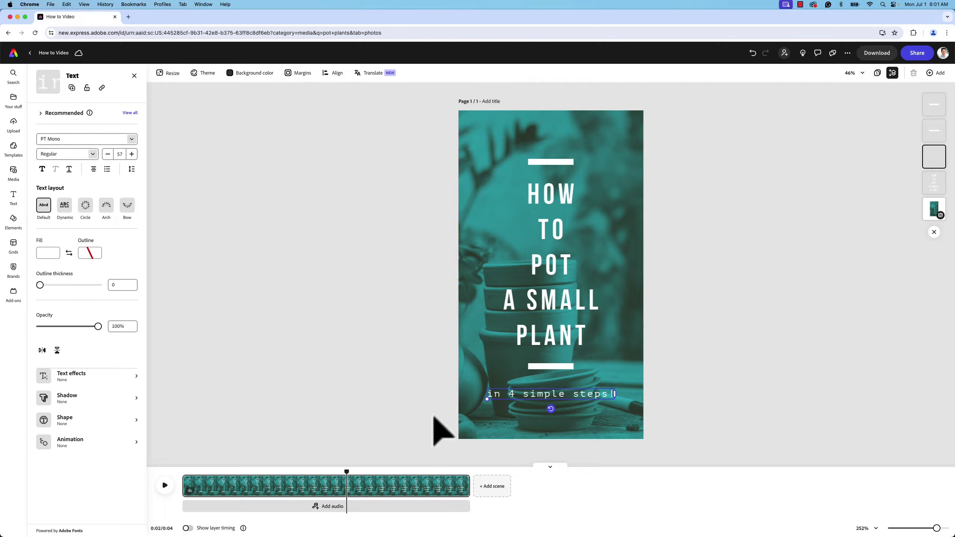
{"action": "left_click", "coordinate": [79, 447]}
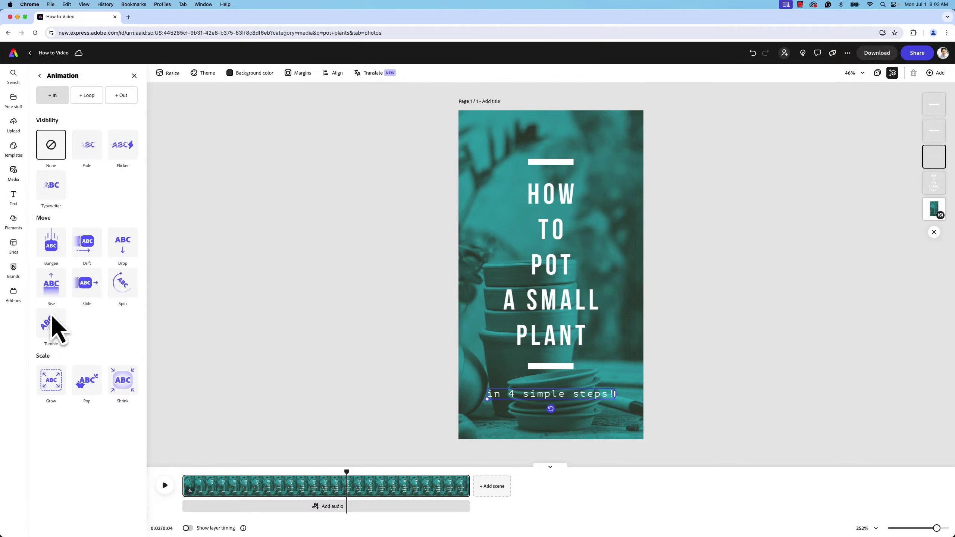
{"action": "left_click", "coordinate": [89, 283]}
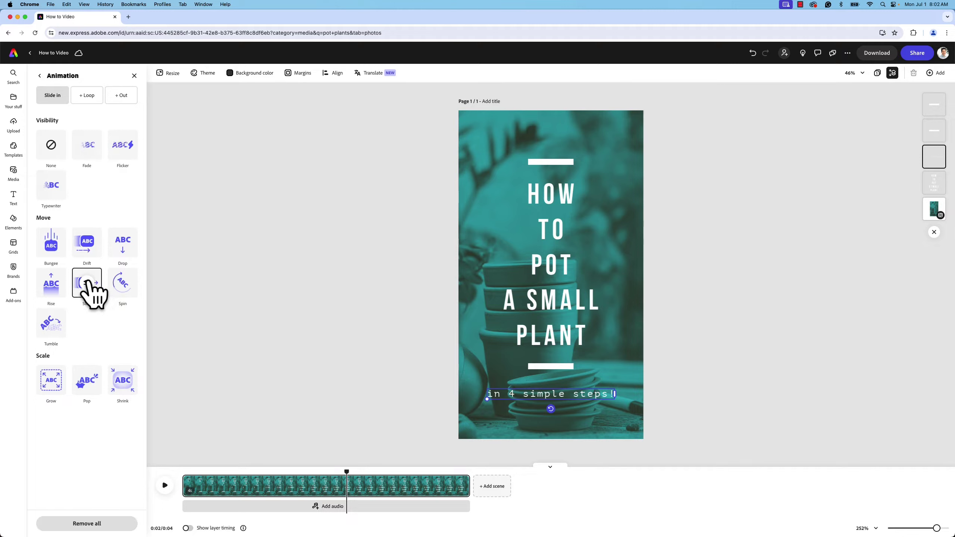
{"action": "left_click", "coordinate": [121, 97]}
{"action": "left_click", "coordinate": [90, 285]}
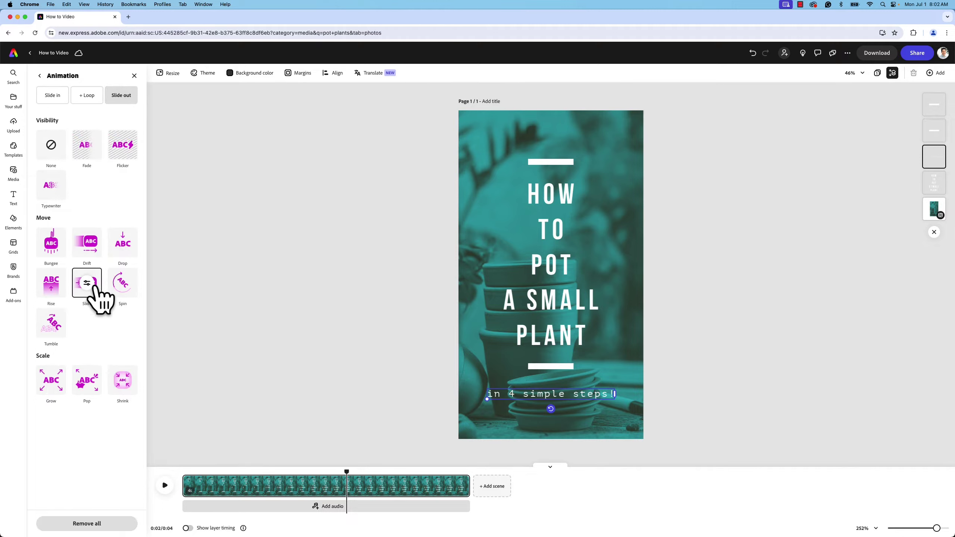
{"action": "left_click", "coordinate": [86, 96]}
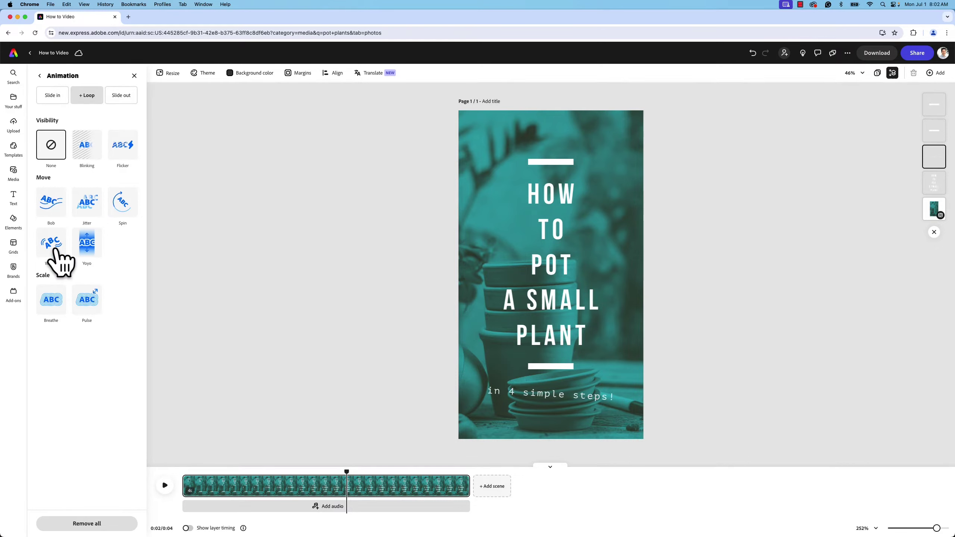
{"action": "left_click", "coordinate": [57, 250]}
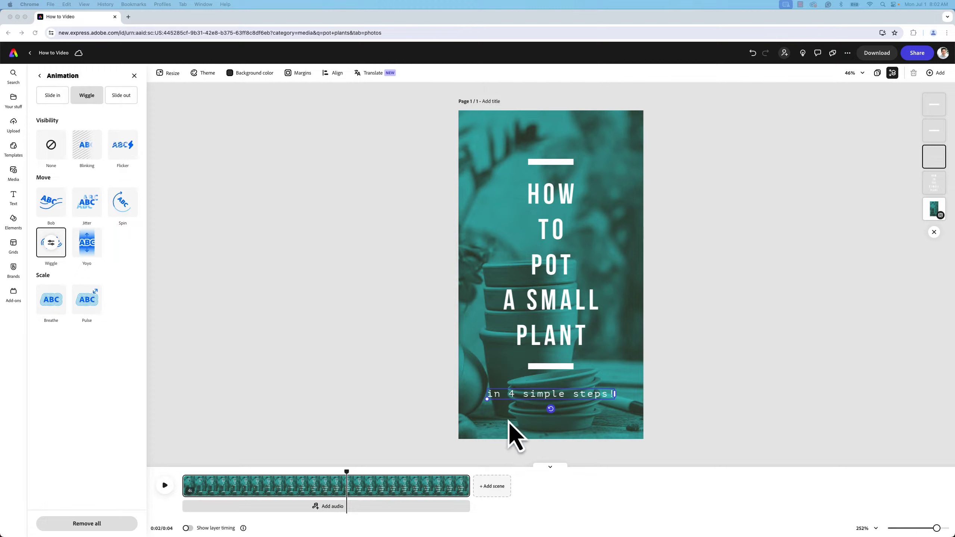
Show layer timing, trim the subtitle layer to start at about 2 seconds, and preview the title scene.
{"action": "left_click", "coordinate": [346, 474]}
{"action": "left_click_drag", "start_coordinate": [355, 484], "coordinate": [315, 479]}
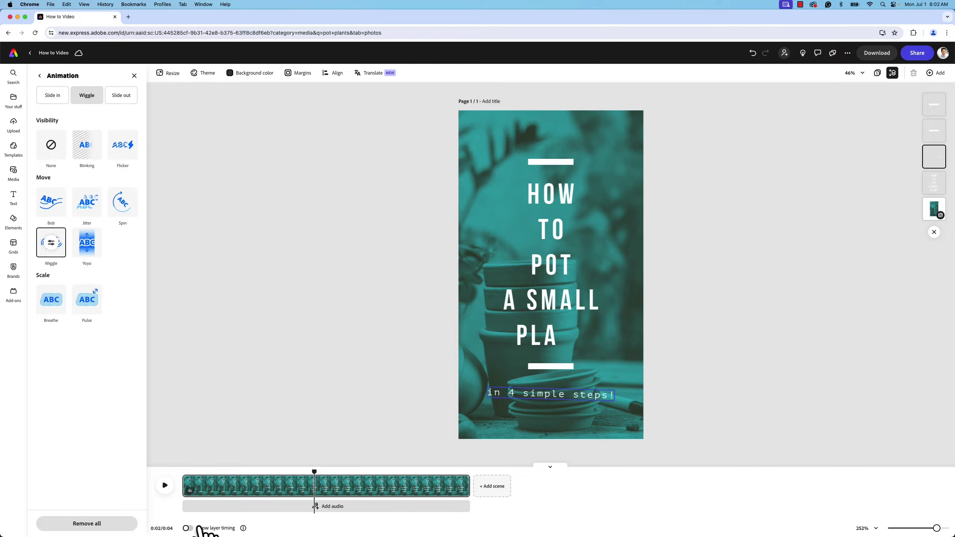
{"action": "left_click", "coordinate": [187, 529]}
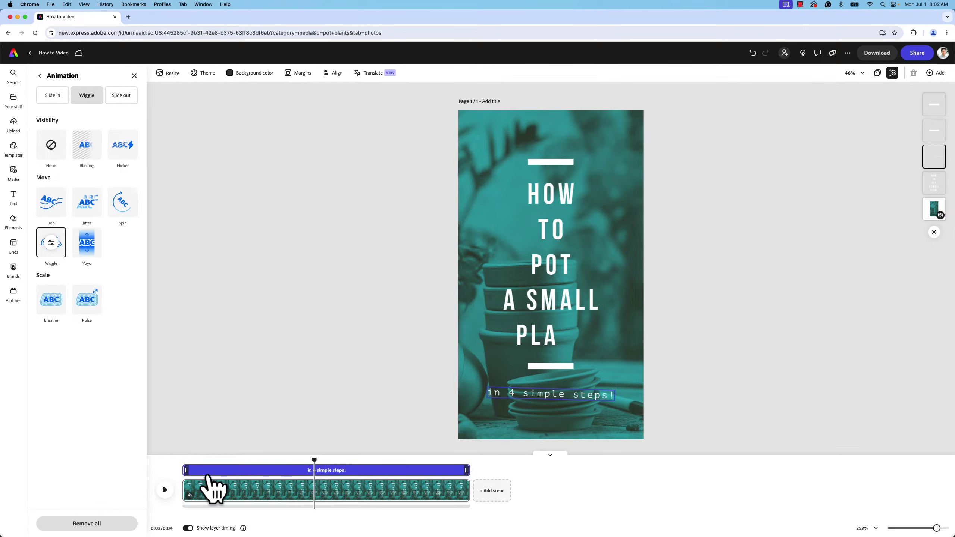
{"action": "left_click_drag", "start_coordinate": [186, 470], "coordinate": [316, 485]}
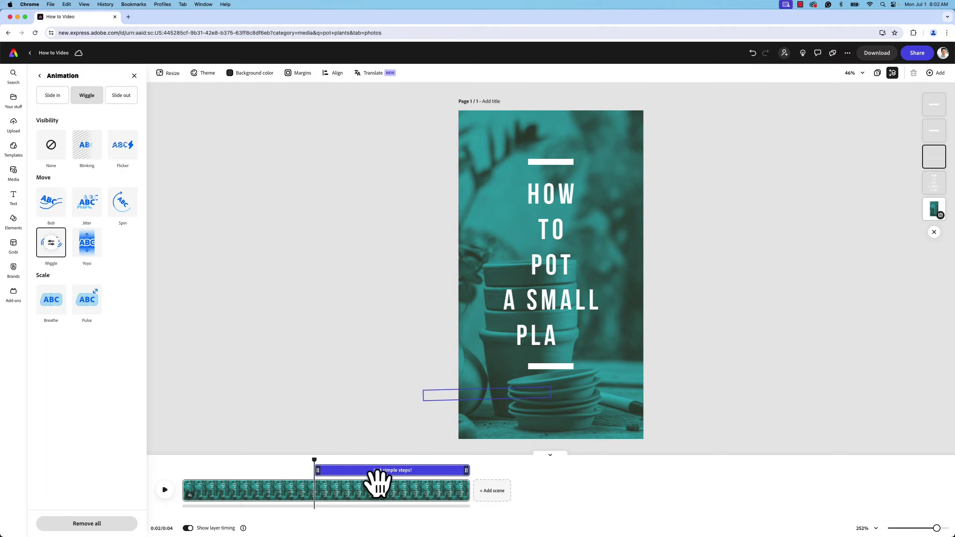
{"action": "left_click_drag", "start_coordinate": [315, 460], "coordinate": [248, 471]}
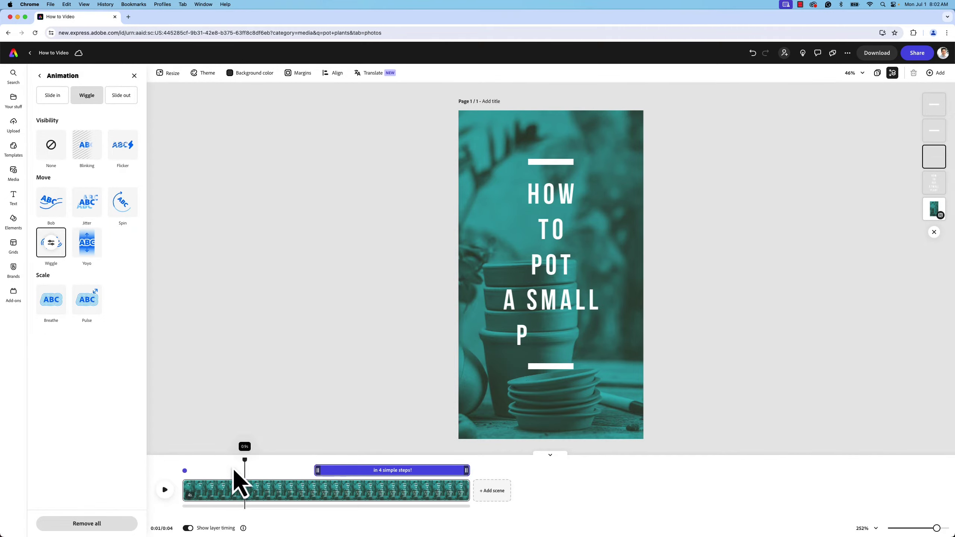
{"action": "left_click", "coordinate": [165, 490]}
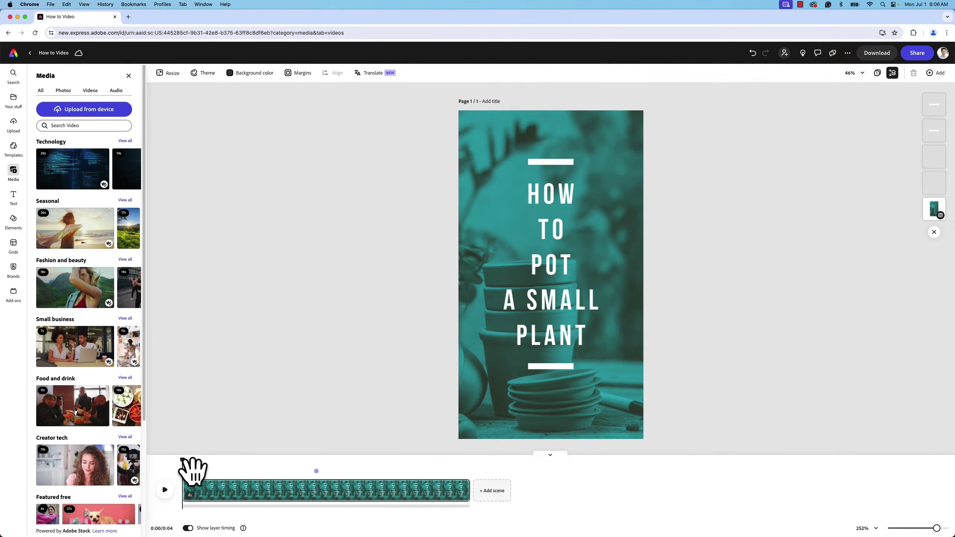
{"action": "left_click_drag", "start_coordinate": [192, 470], "coordinate": [443, 467]}
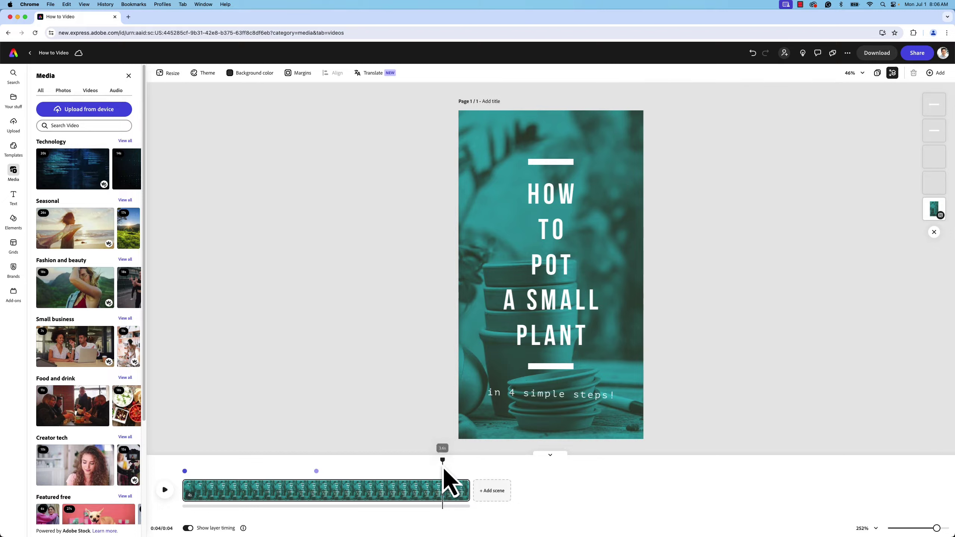
Add a new scene after the title scene and place the text "Step 1" on it.
{"action": "left_click", "coordinate": [492, 490]}
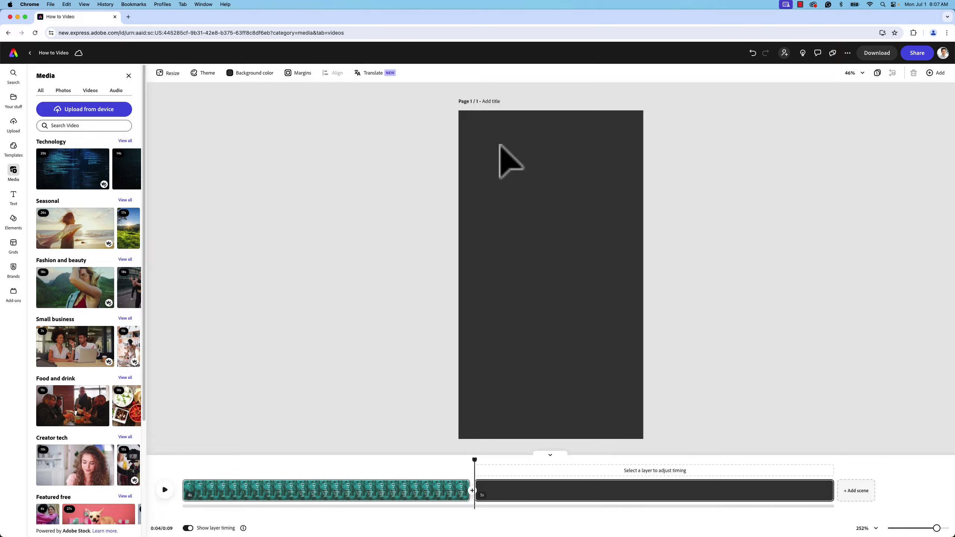
{"action": "left_click", "coordinate": [15, 203]}
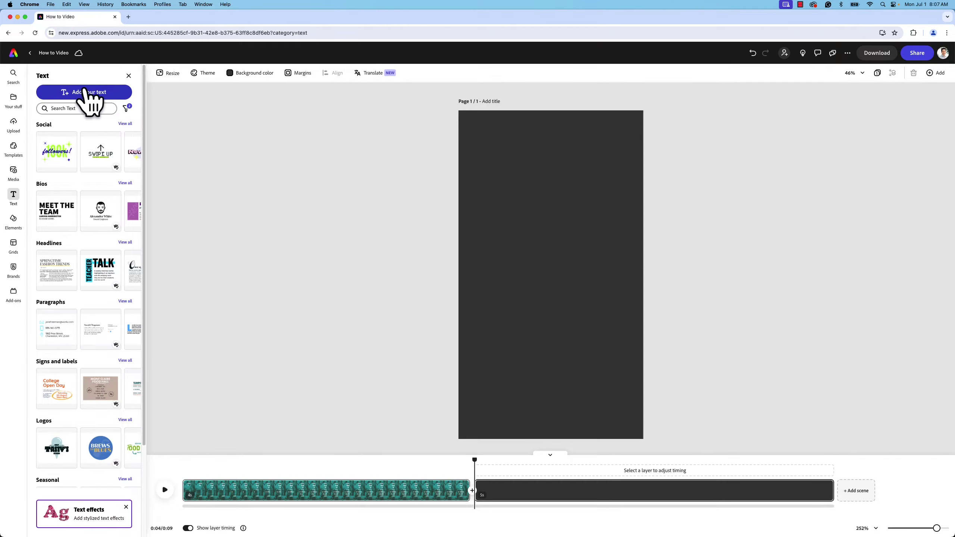
{"action": "left_click", "coordinate": [102, 95]}
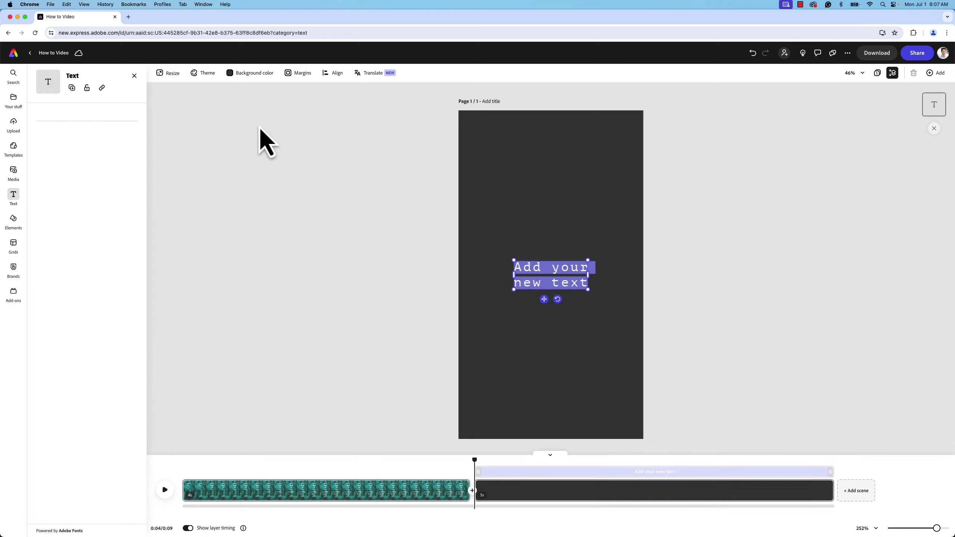
{"action": "type", "text": "Step 1"}
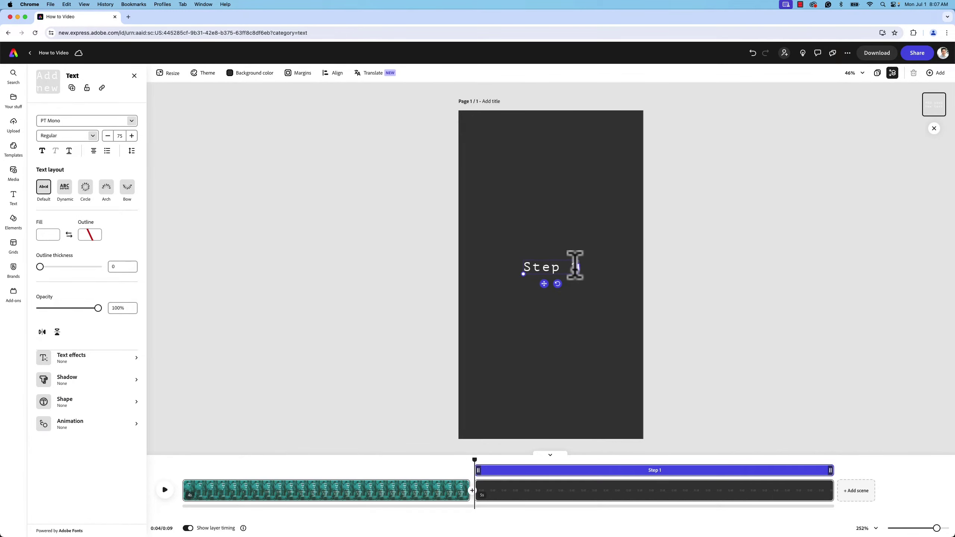
Put a dark teal background shape of size 47 behind the "Step 1" text and move the label to the page's upper-left corner.
{"action": "left_click_drag", "start_coordinate": [570, 267], "coordinate": [524, 267]}
{"action": "left_click", "coordinate": [526, 269]}
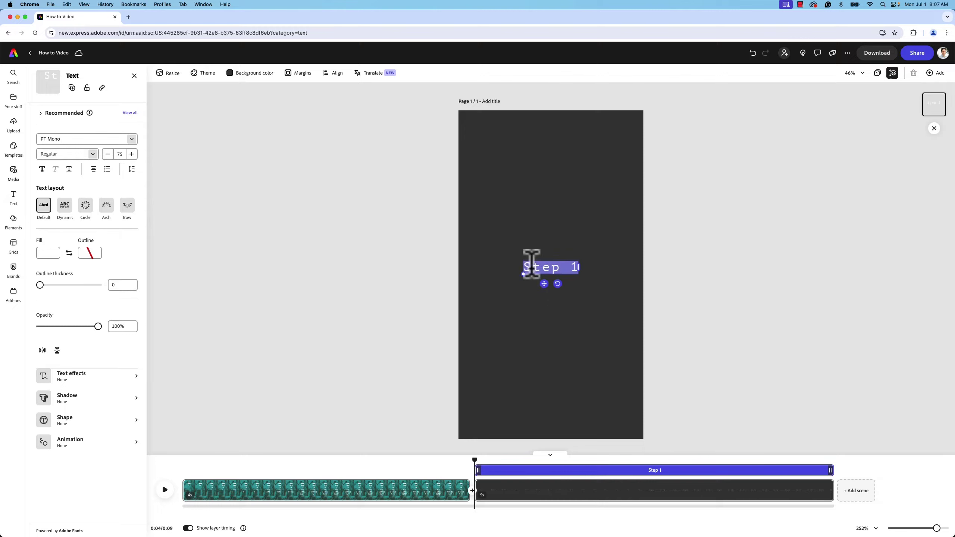
{"action": "left_click", "coordinate": [71, 437]}
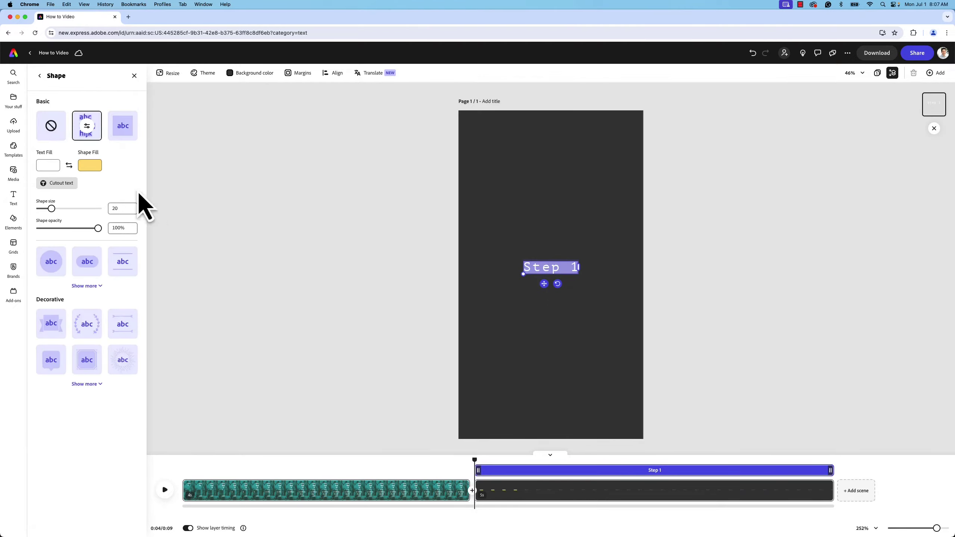
{"action": "left_click", "coordinate": [90, 166]}
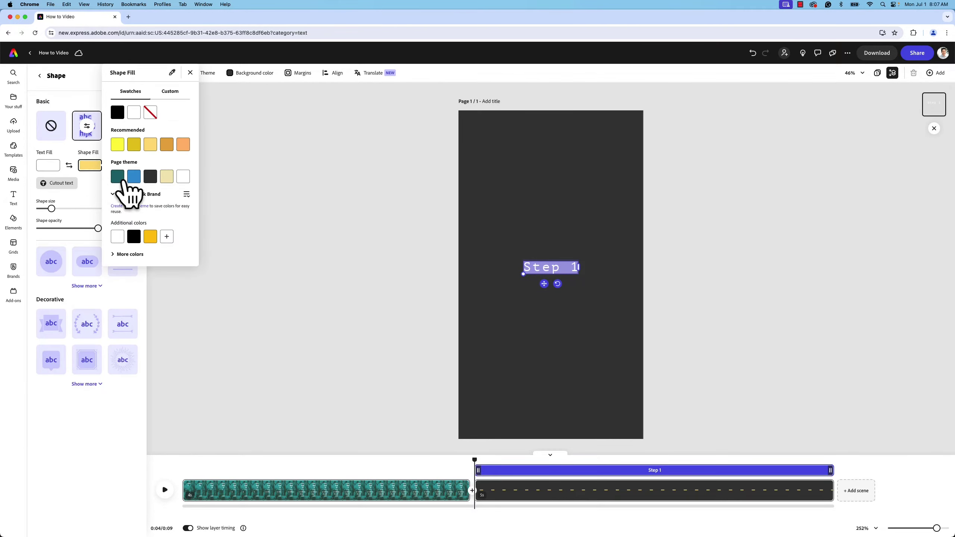
{"action": "left_click", "coordinate": [117, 176]}
{"action": "left_click_drag", "start_coordinate": [51, 209], "coordinate": [68, 210]}
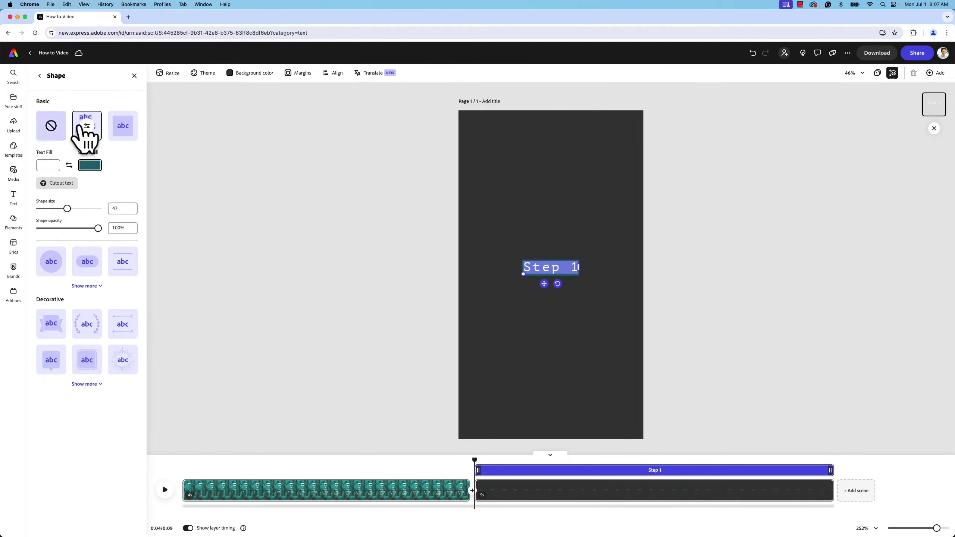
{"action": "left_click_drag", "start_coordinate": [544, 284], "coordinate": [495, 160]}
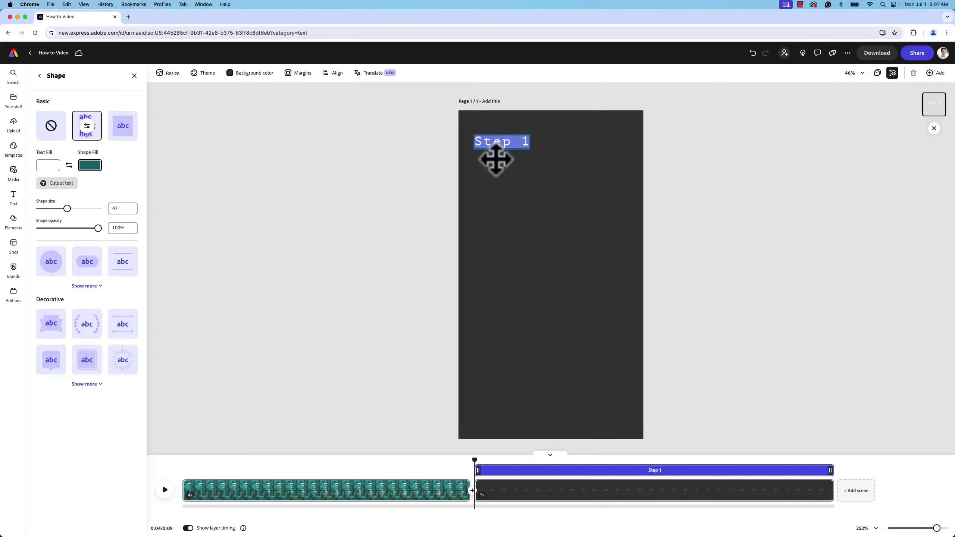
Apply the Wiggle loop animation to the "Step 1" label.
{"action": "left_click", "coordinate": [40, 76]}
{"action": "left_click", "coordinate": [75, 419]}
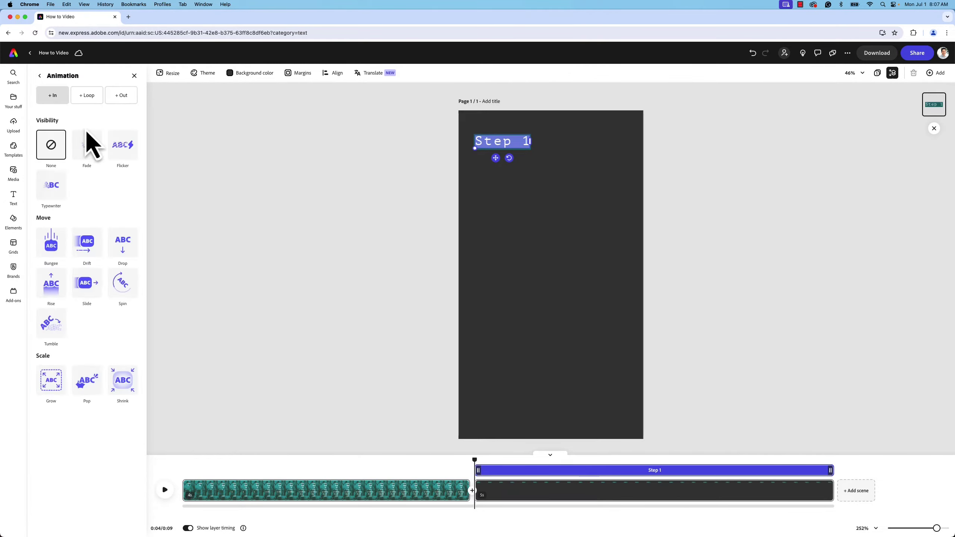
{"action": "left_click", "coordinate": [87, 96]}
{"action": "left_click", "coordinate": [56, 252]}
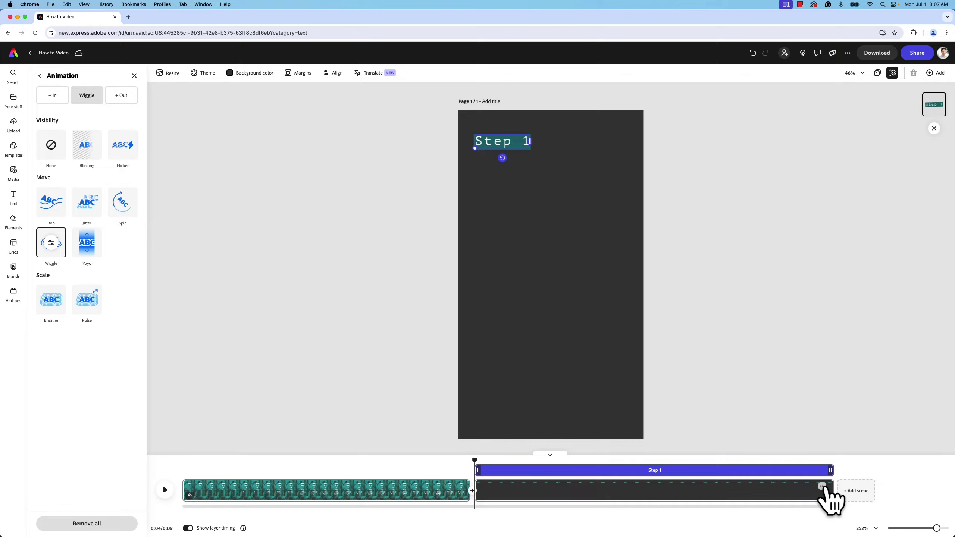
Duplicate the "Step 1" scene and change the copy's label to "Step 2".
{"action": "left_click", "coordinate": [822, 487]}
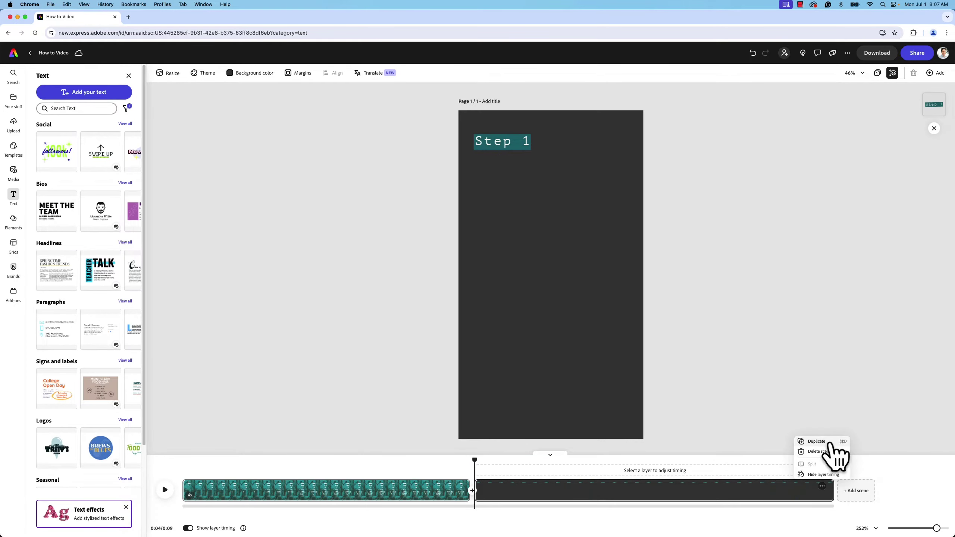
{"action": "left_click", "coordinate": [829, 442]}
{"action": "left_click_drag", "start_coordinate": [686, 517], "coordinate": [916, 520]}
{"action": "left_click", "coordinate": [518, 139]}
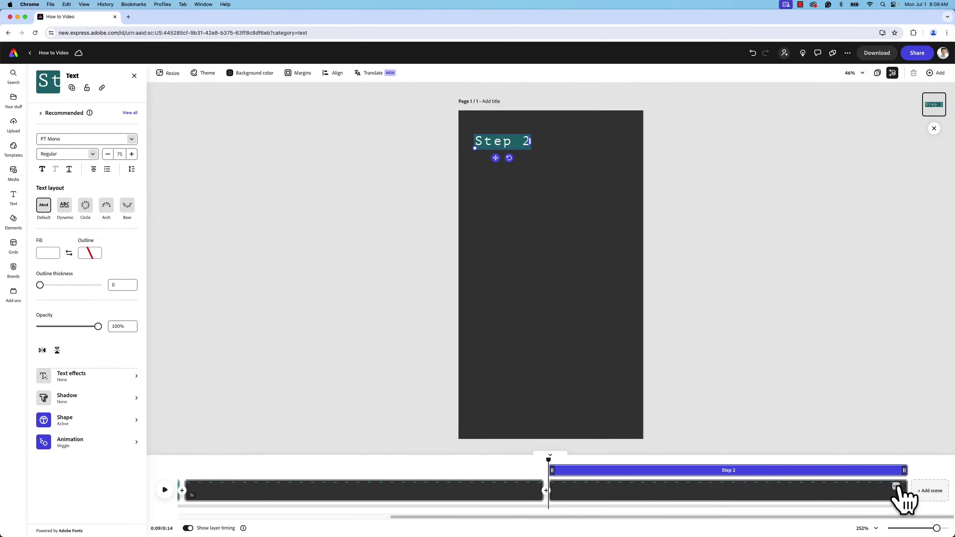
Duplicate the "Step 2" scene twice and change the label of the first copy to "Step 3".
{"action": "left_click", "coordinate": [897, 491]}
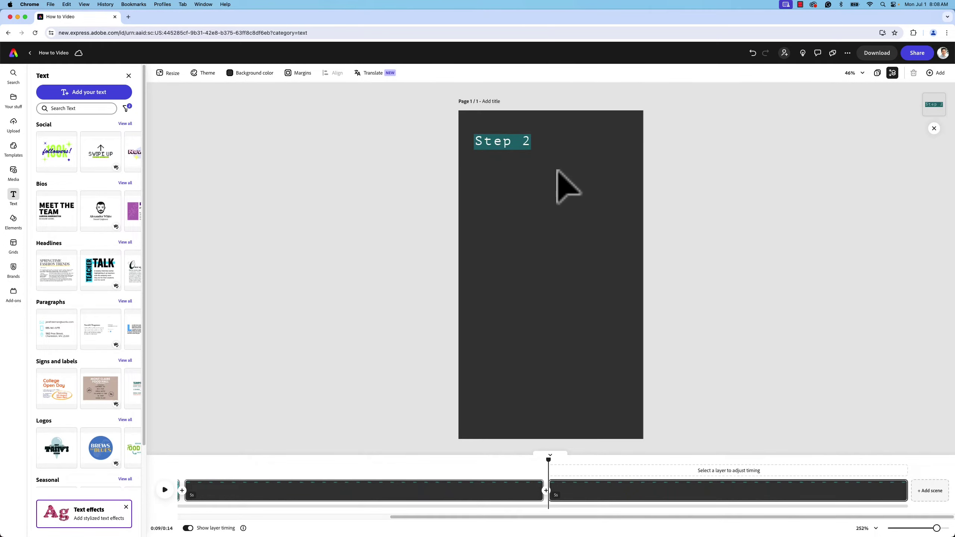
{"action": "left_click", "coordinate": [897, 491]}
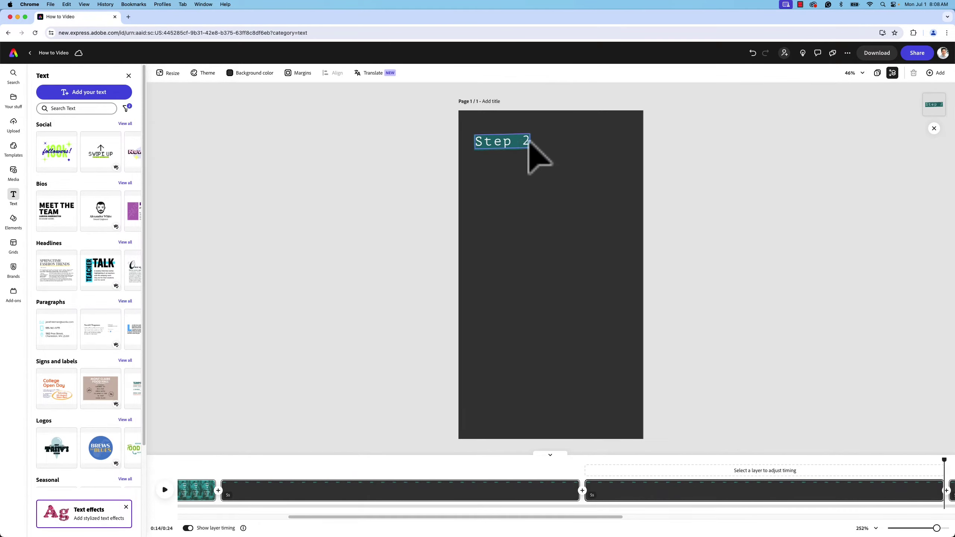
{"action": "key", "text": "space"}
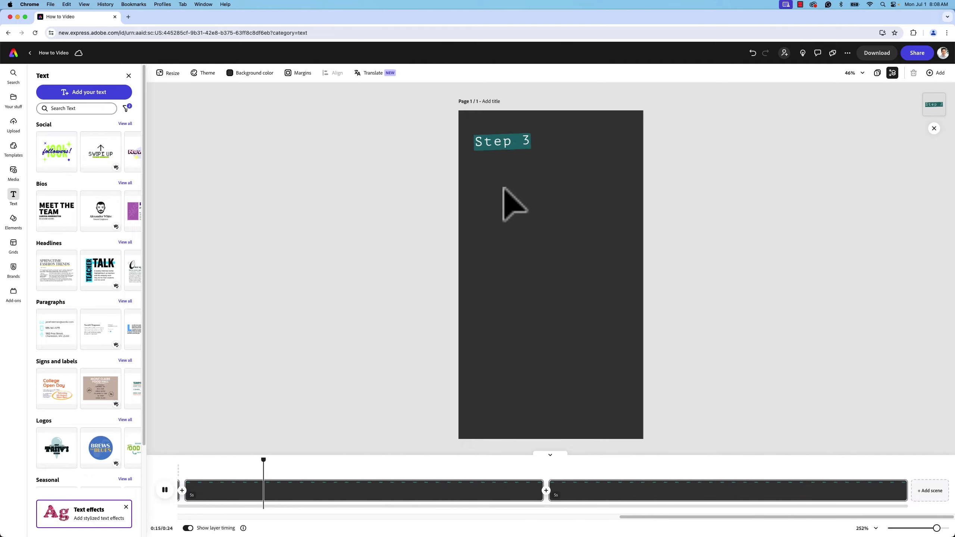
{"action": "key", "text": "space"}
Duplicate the title scene and move the copy to the end of the timeline, after the last step scene.
{"action": "left_click_drag", "start_coordinate": [658, 525], "coordinate": [233, 526]}
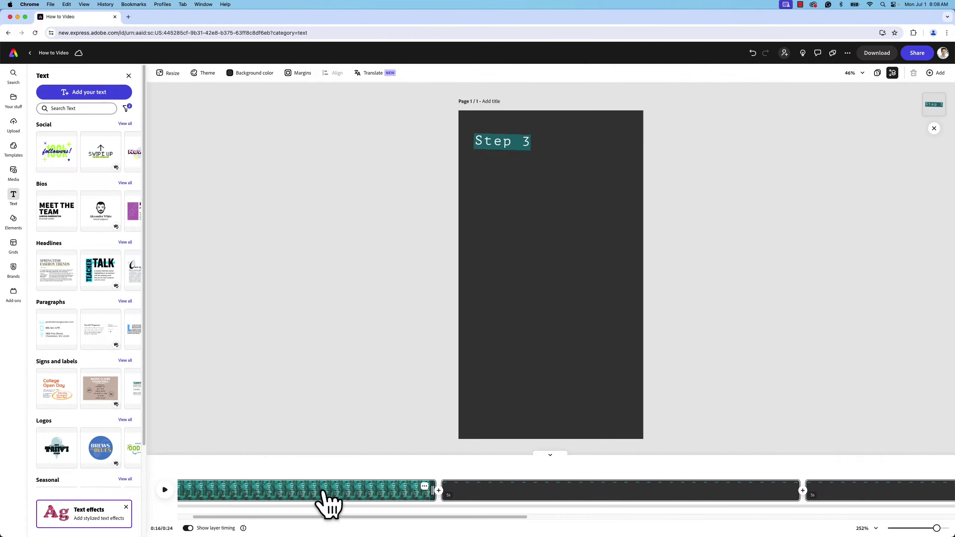
{"action": "left_click", "coordinate": [323, 493]}
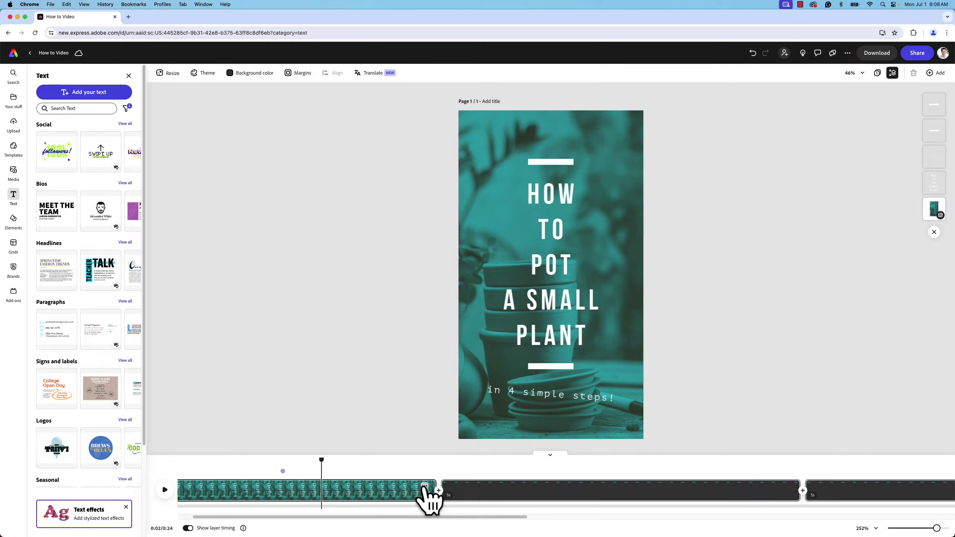
{"action": "left_click", "coordinate": [425, 486]}
{"action": "left_click", "coordinate": [426, 455]}
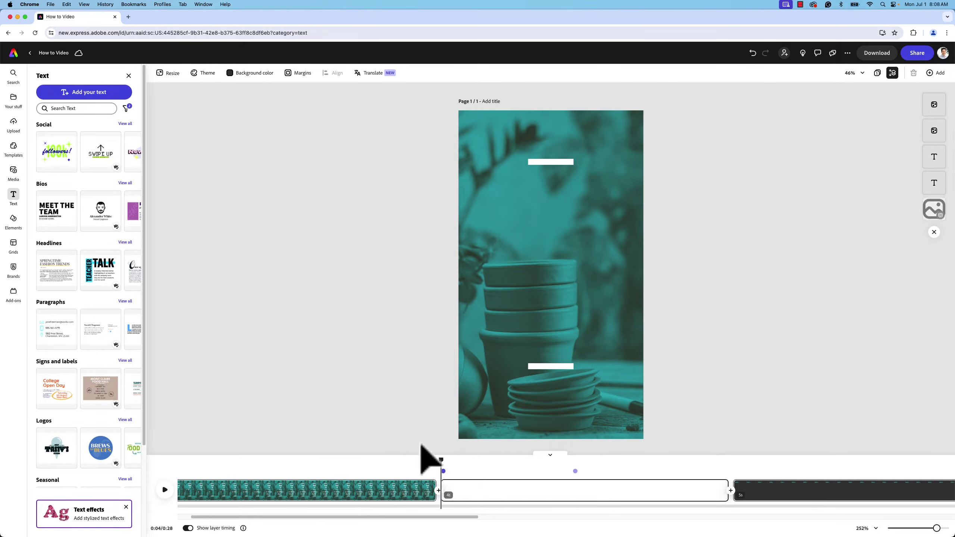
{"action": "left_click_drag", "start_coordinate": [472, 491], "coordinate": [552, 495]}
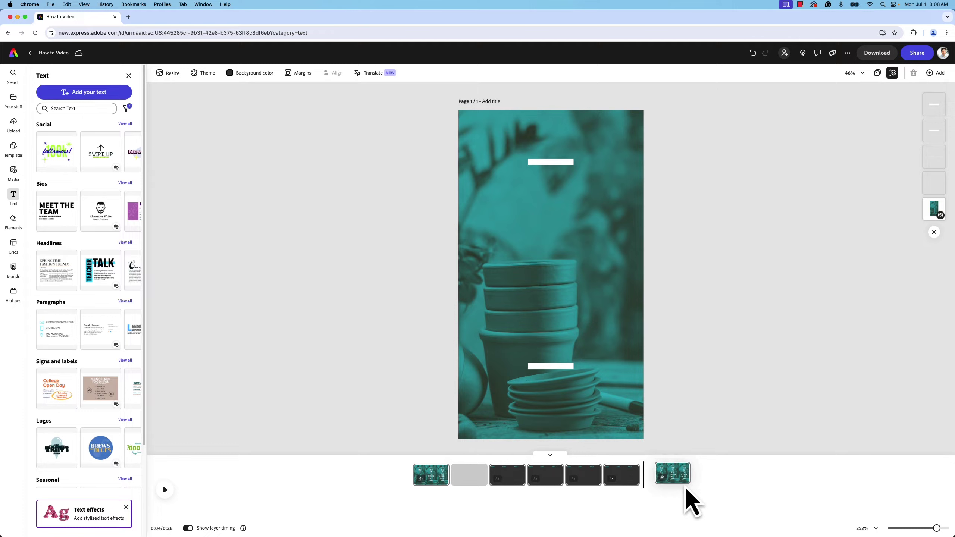
Drop the duplicated title scene after the last step scene and shorten it to 3.5 seconds.
{"action": "left_click_drag", "start_coordinate": [687, 489], "coordinate": [667, 484]}
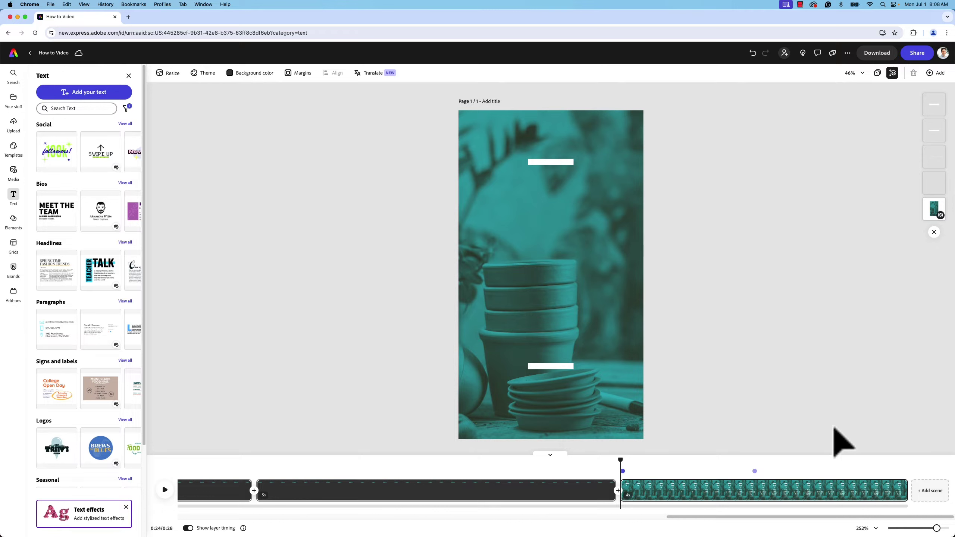
{"action": "left_click_drag", "start_coordinate": [909, 495], "coordinate": [869, 495]}
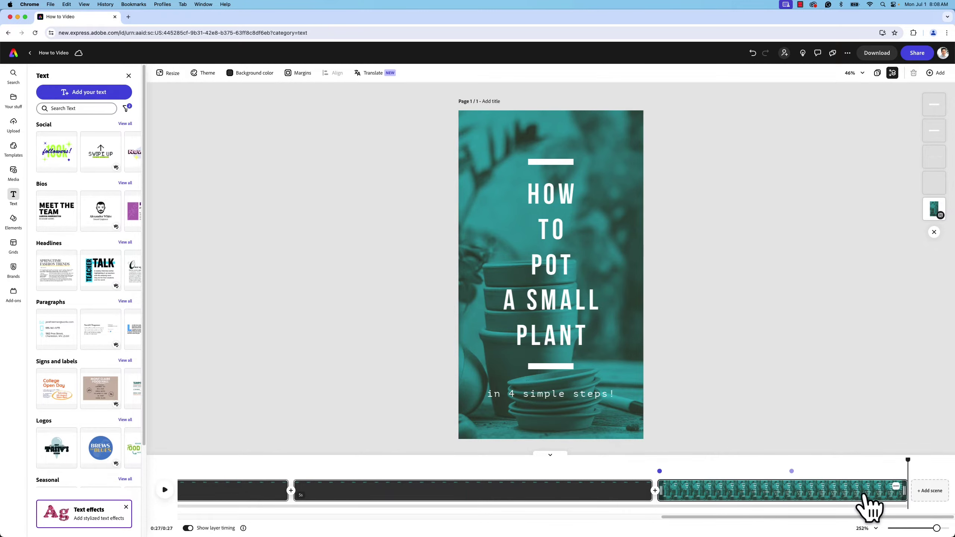
Delete both white bars and the "in 4 simple steps!" subtitle from the closing scene.
{"action": "left_click", "coordinate": [706, 497]}
{"action": "left_click", "coordinate": [548, 169]}
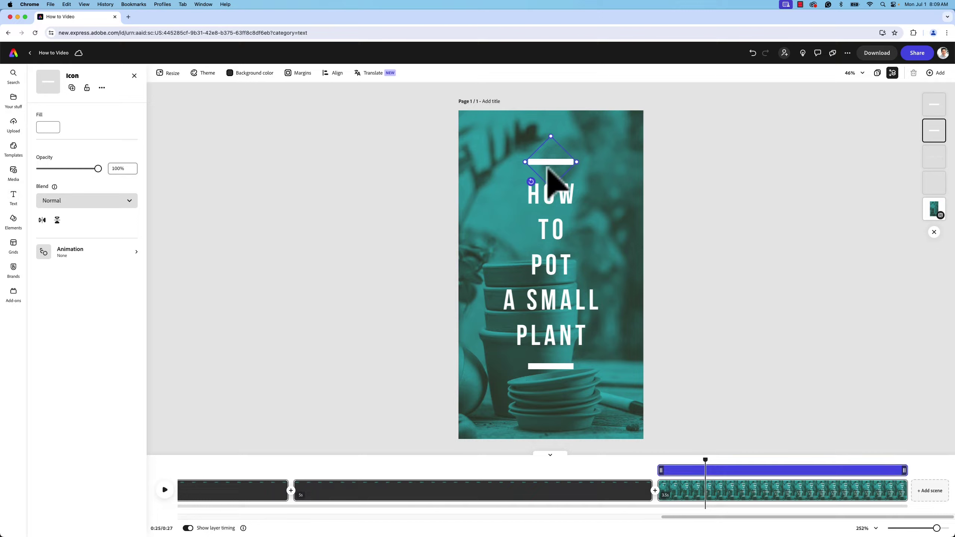
{"action": "key", "text": "Escape"}
{"action": "left_click", "coordinate": [545, 372]}
{"action": "key", "text": "Delete"}
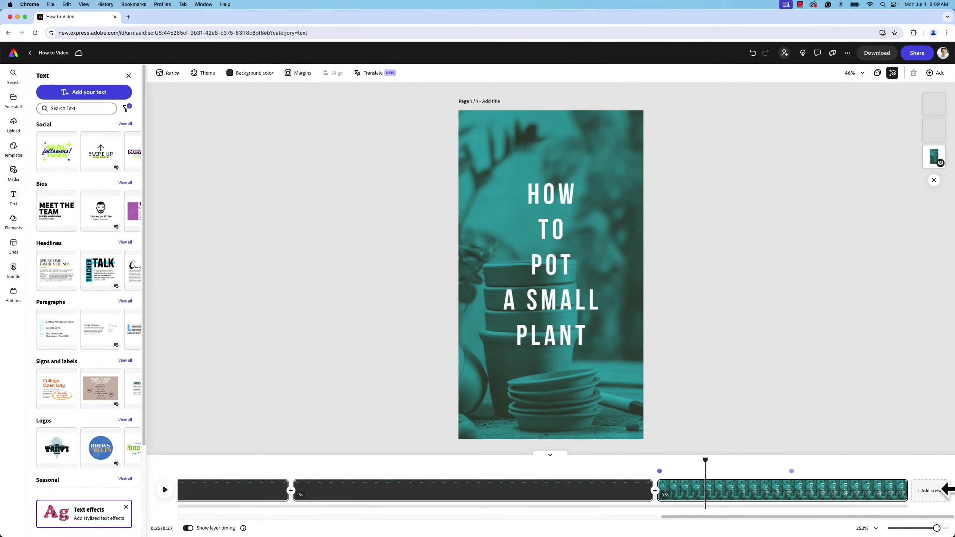
{"action": "left_click", "coordinate": [797, 470]}
{"action": "left_click", "coordinate": [596, 412]}
{"action": "left_click", "coordinate": [588, 412]}
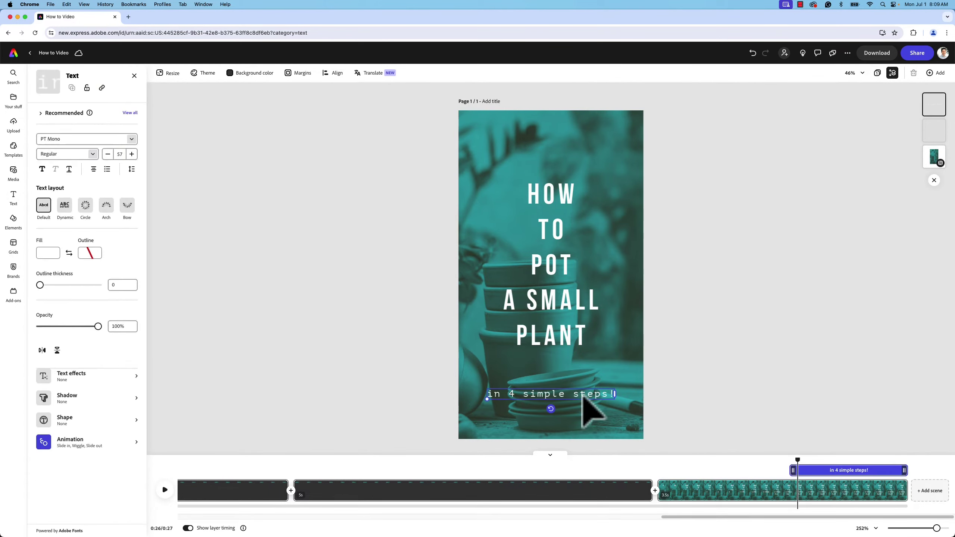
{"action": "key", "text": "Delete"}
Replace the closing scene's title text with "You Did It!!".
{"action": "left_click", "coordinate": [571, 303]}
{"action": "double_click", "coordinate": [562, 290]}
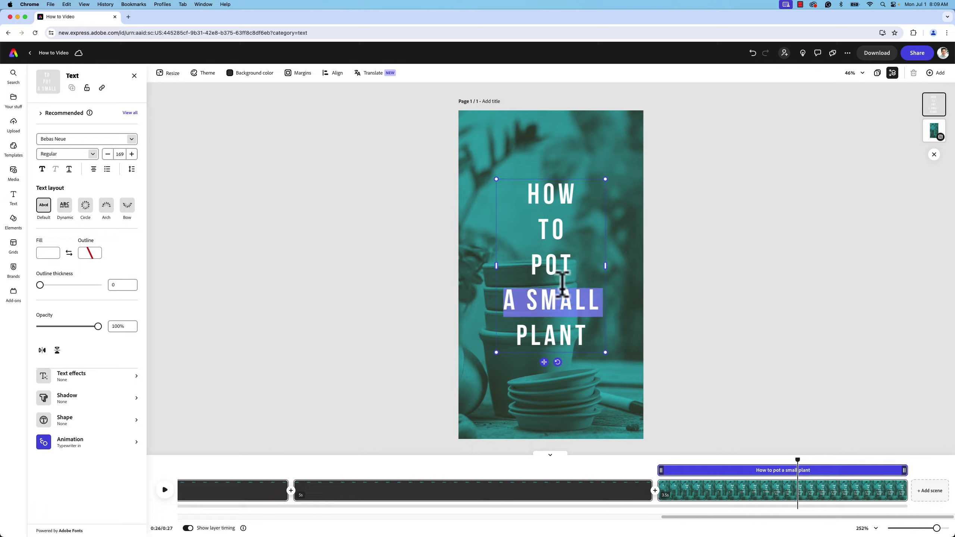
{"action": "key", "text": "super+a"}
{"action": "type", "text": "Y"}
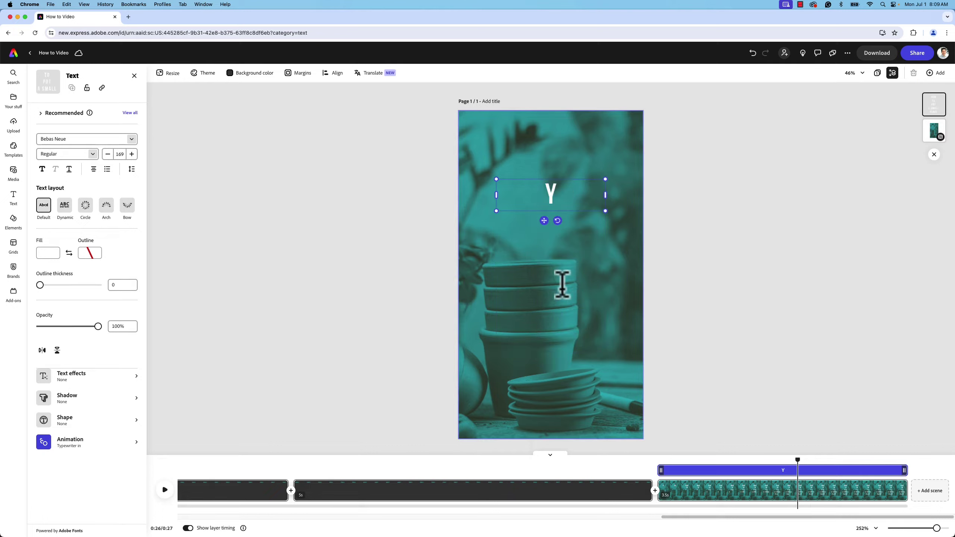
{"action": "type", "text": "ou Did It!!"}
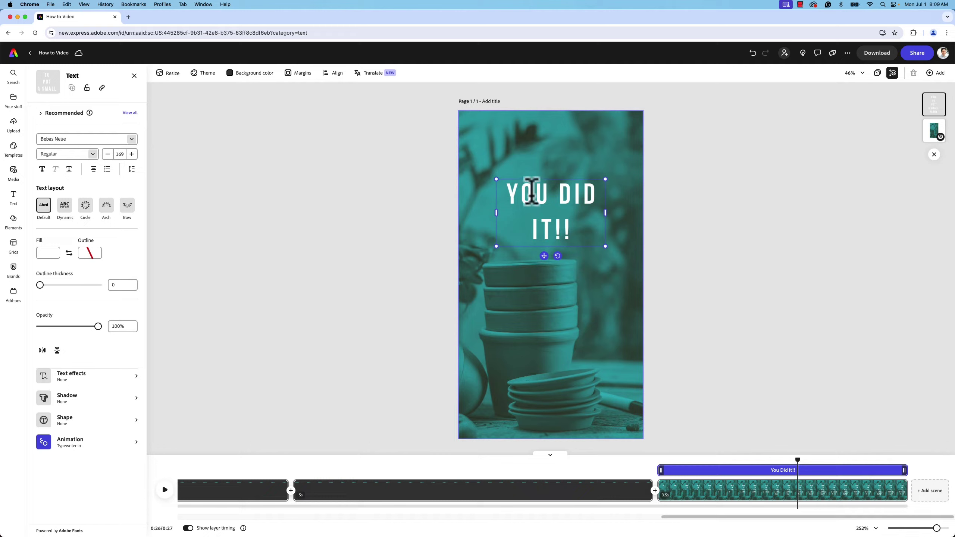
Apply the Dynamic text layout to "You Did It!!" and enlarge the text, centred on the page.
{"action": "left_click_drag", "start_coordinate": [505, 189], "coordinate": [571, 237]}
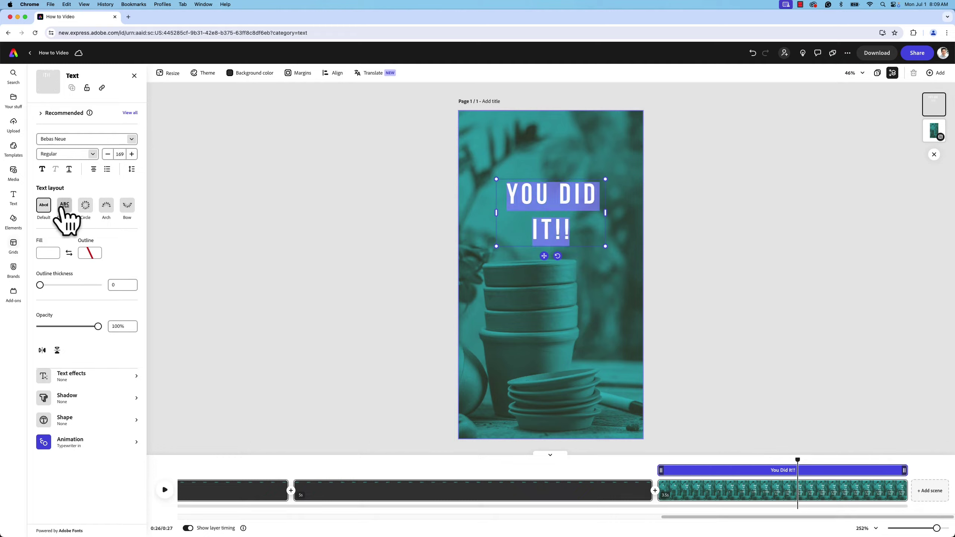
{"action": "left_click", "coordinate": [66, 207]}
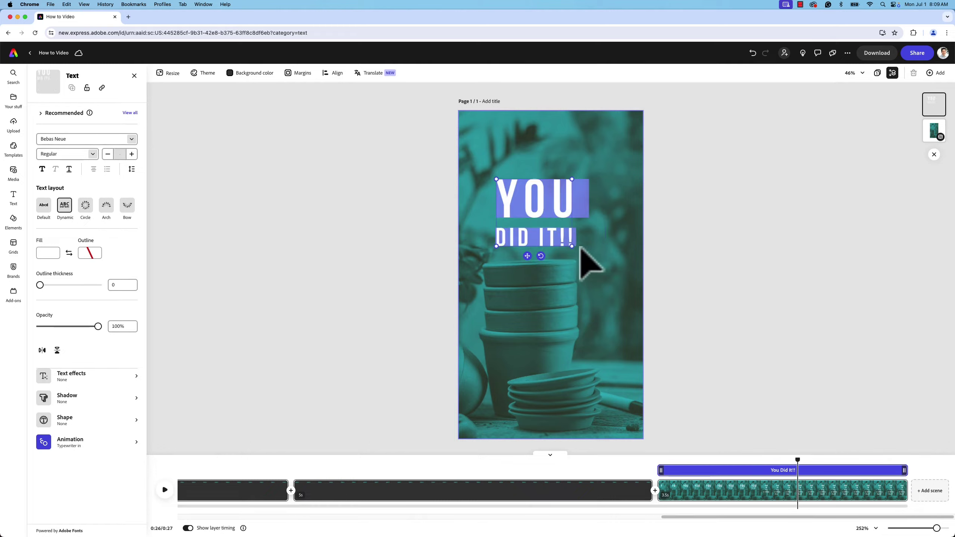
{"action": "left_click_drag", "start_coordinate": [573, 247], "coordinate": [633, 309]}
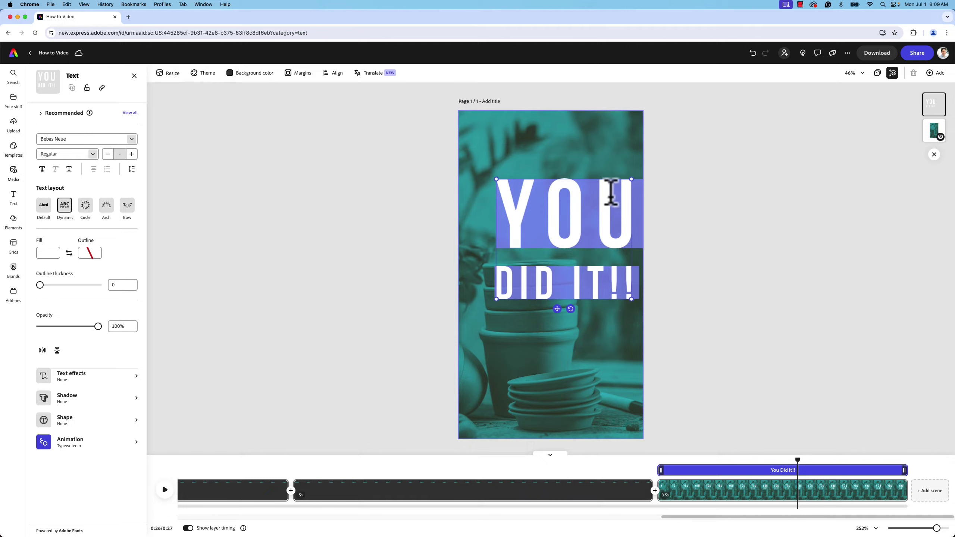
{"action": "left_click_drag", "start_coordinate": [586, 182], "coordinate": [571, 219]}
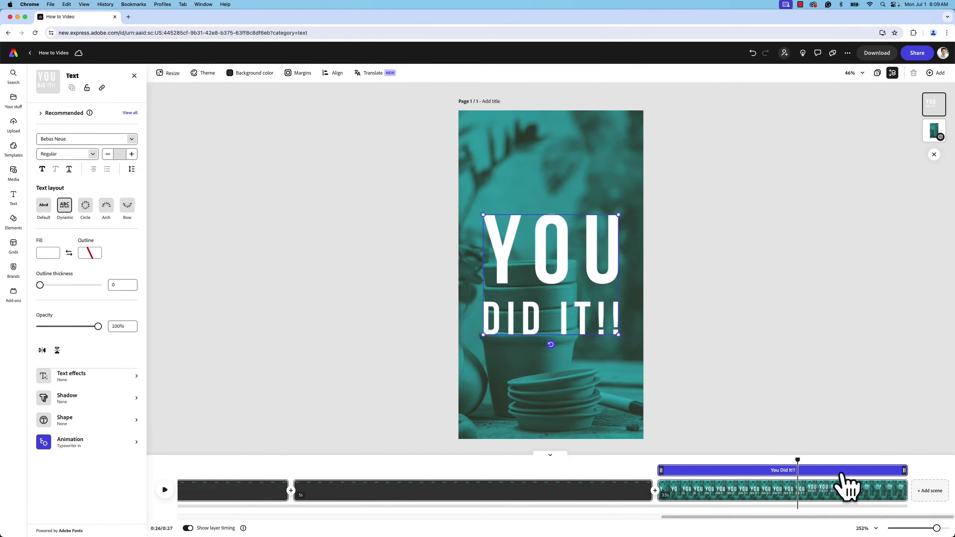
Add Slide transitions between the title scene and Step 1, and between Step 1 and Step 2.
{"action": "left_click_drag", "start_coordinate": [803, 466], "coordinate": [384, 497]}
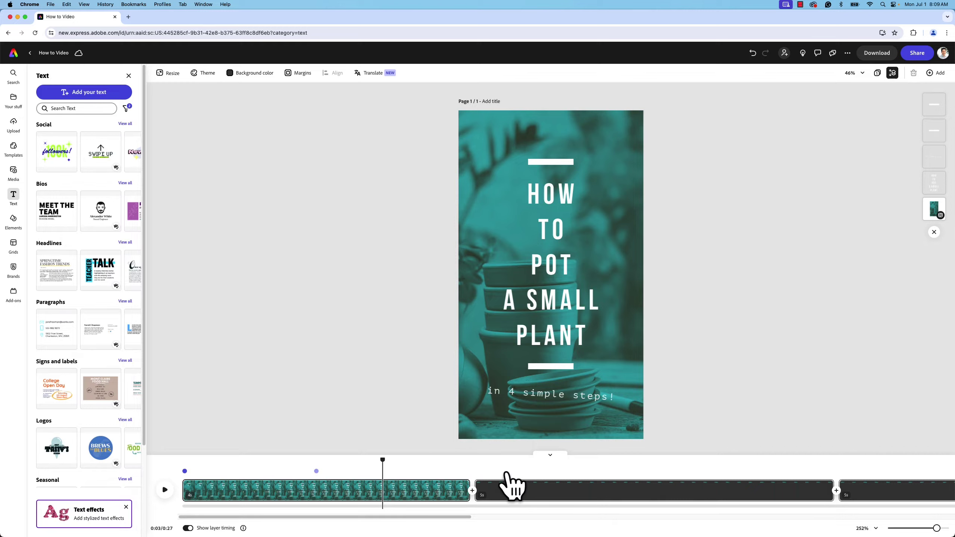
{"action": "left_click", "coordinate": [472, 491]}
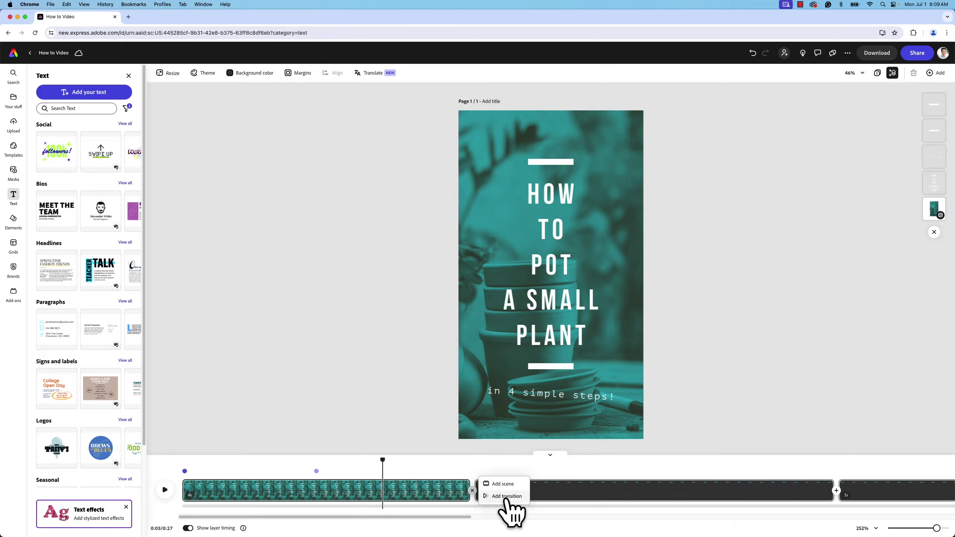
{"action": "left_click", "coordinate": [506, 496]}
{"action": "left_click", "coordinate": [91, 154]}
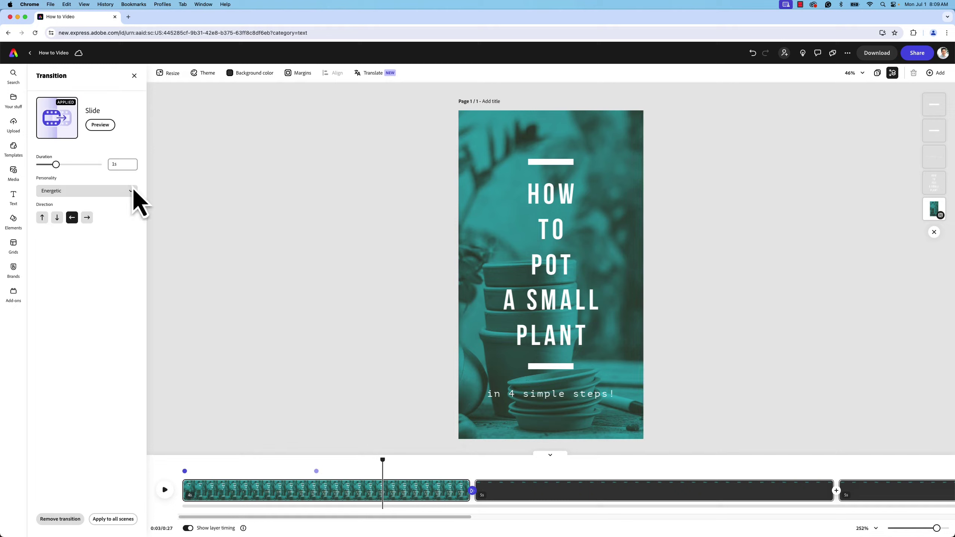
{"action": "left_click", "coordinate": [837, 490]}
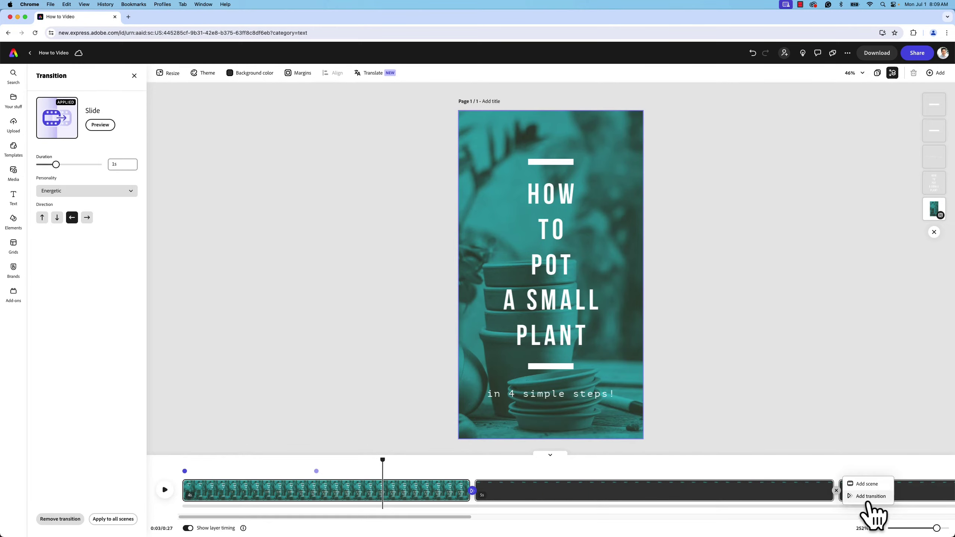
{"action": "left_click", "coordinate": [870, 496]}
{"action": "left_click", "coordinate": [91, 164]}
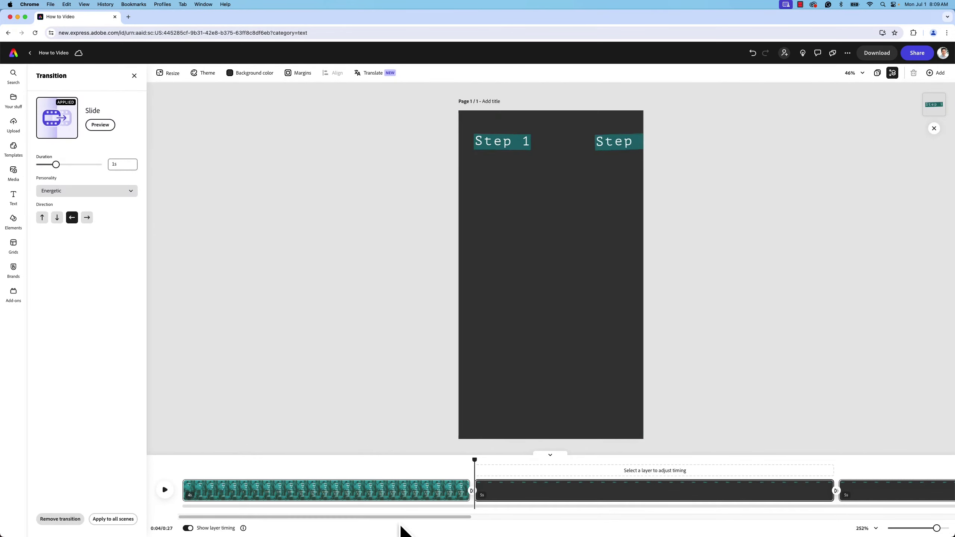
Add Slide transitions between Step 2 and Step 3, and between Step 3 and the fourth step scene.
{"action": "left_click_drag", "start_coordinate": [408, 518], "coordinate": [621, 518]}
{"action": "left_click", "coordinate": [629, 491]}
{"action": "left_click", "coordinate": [658, 496]}
{"action": "left_click", "coordinate": [87, 163]}
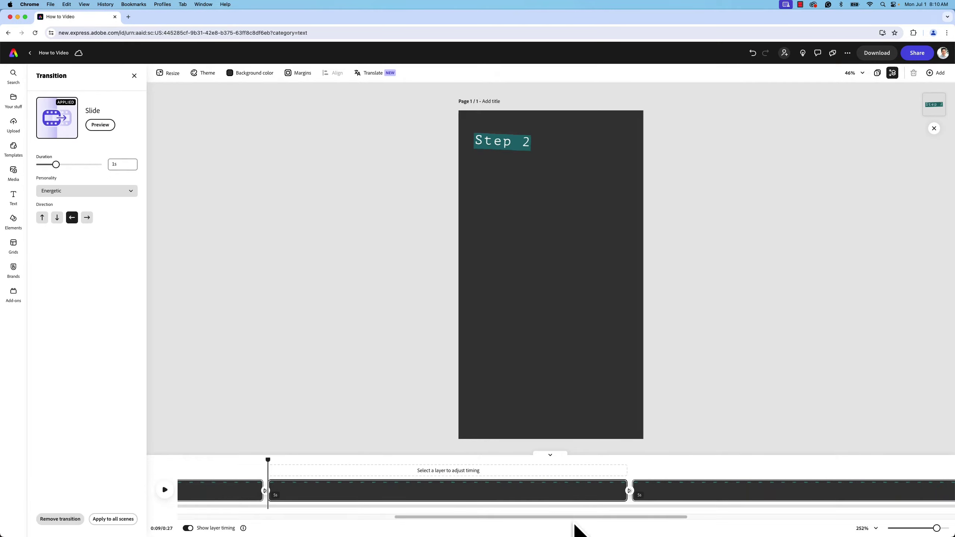
{"action": "scroll", "coordinate": [504, 527], "scroll_direction": "right", "scroll_amount": 10}
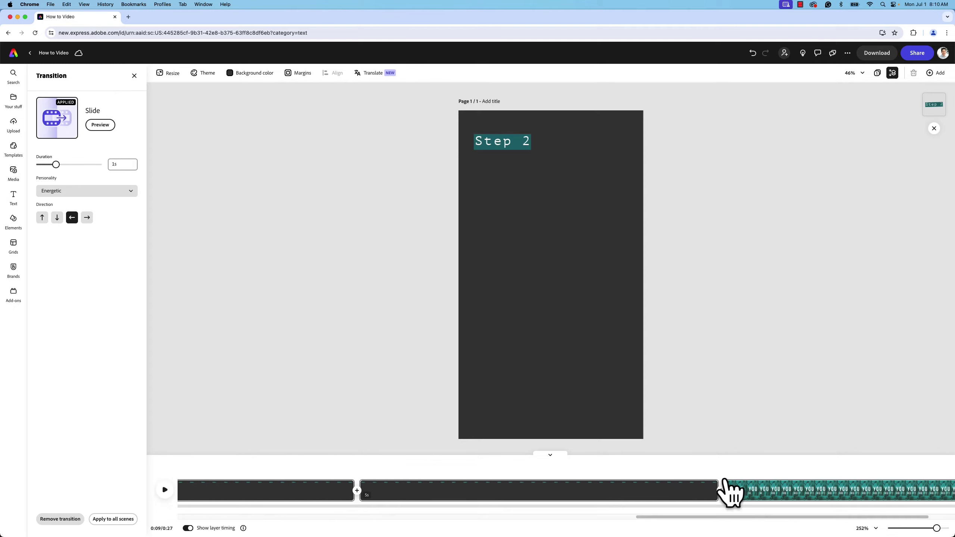
{"action": "left_click", "coordinate": [356, 491]}
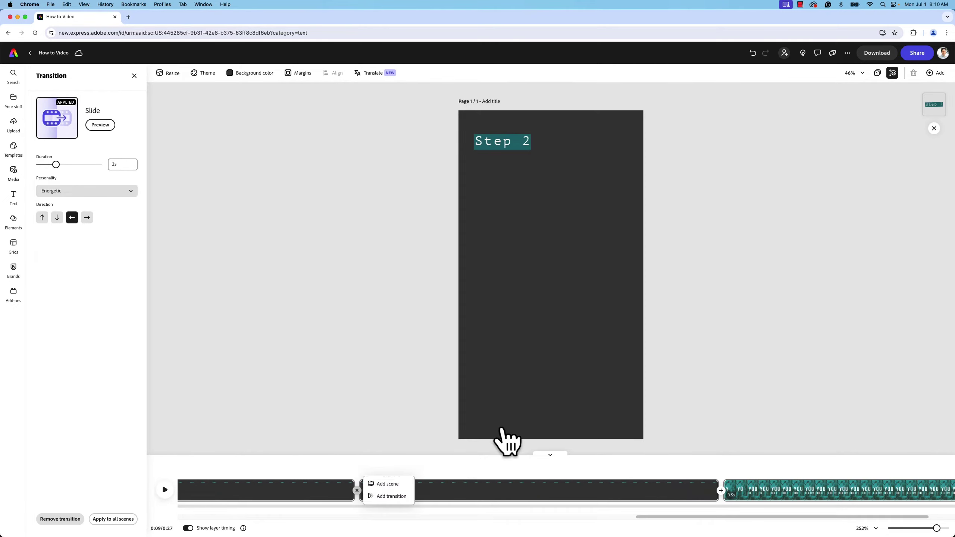
{"action": "left_click", "coordinate": [376, 499]}
{"action": "left_click", "coordinate": [94, 154]}
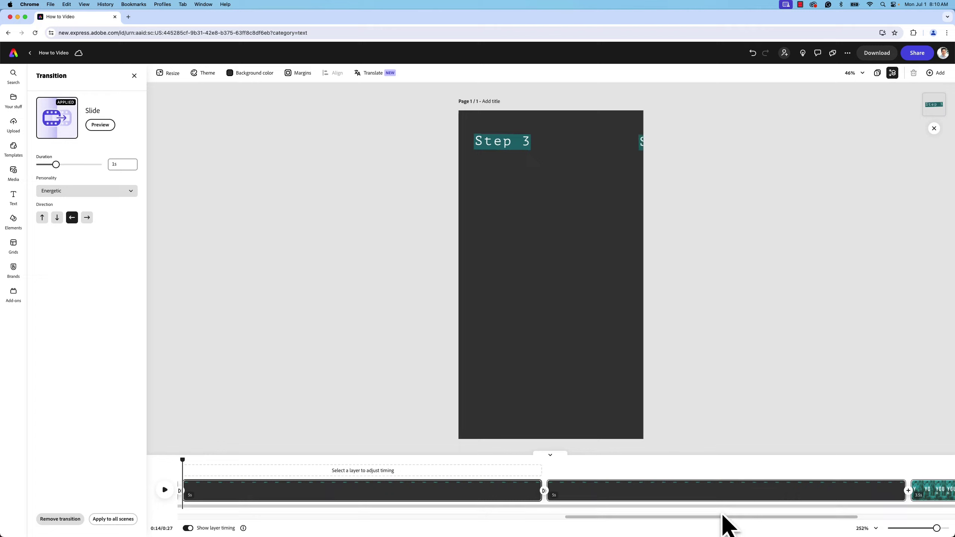
Add a Slide transition between the fourth step scene and the "You Did It!!" closing scene.
{"action": "left_click_drag", "start_coordinate": [721, 518], "coordinate": [833, 525]}
{"action": "left_click", "coordinate": [654, 490]}
{"action": "left_click", "coordinate": [694, 497]}
{"action": "left_click", "coordinate": [98, 156]}
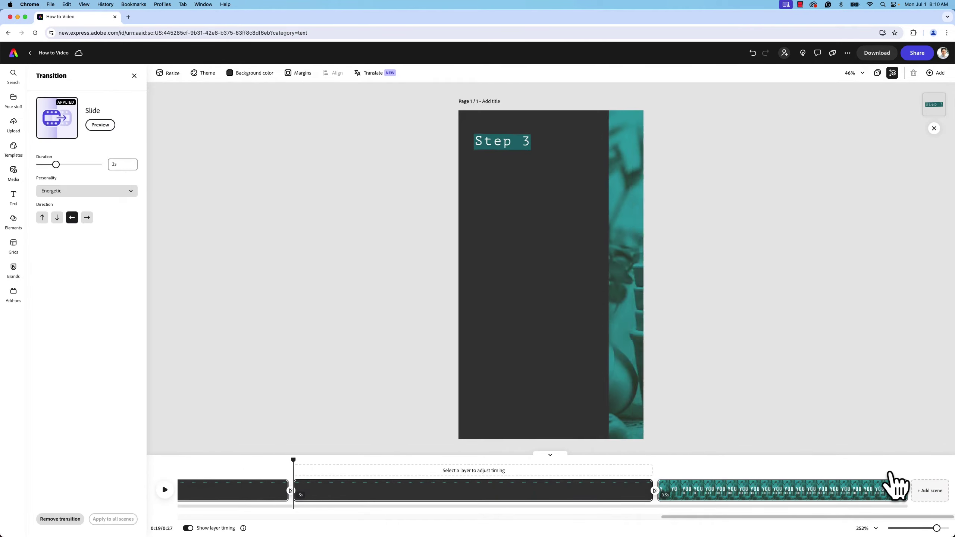
Add a 0.9-second scene with a white background at the end of the timeline.
{"action": "left_click", "coordinate": [928, 490]}
{"action": "left_click_drag", "start_coordinate": [925, 491], "coordinate": [622, 504]}
{"action": "left_click", "coordinate": [260, 73]}
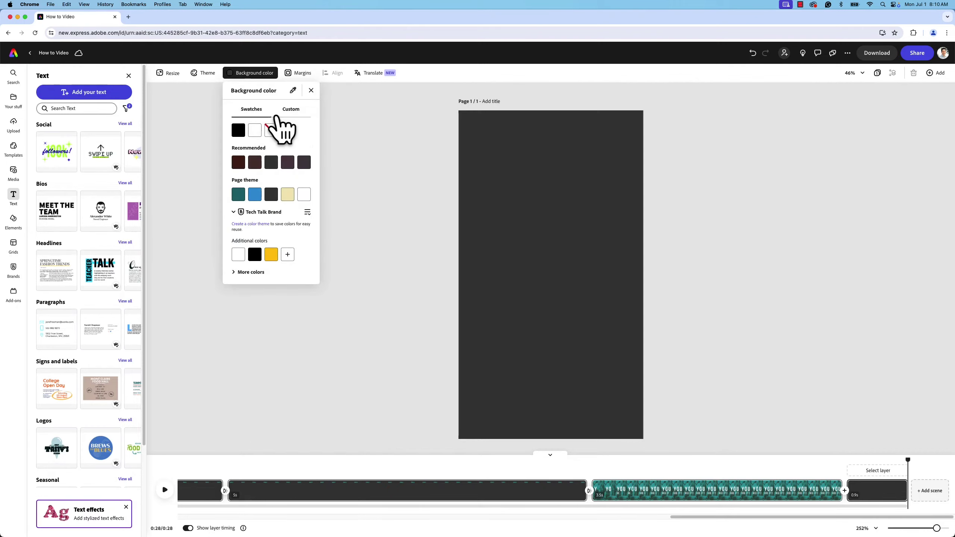
{"action": "left_click", "coordinate": [254, 130]}
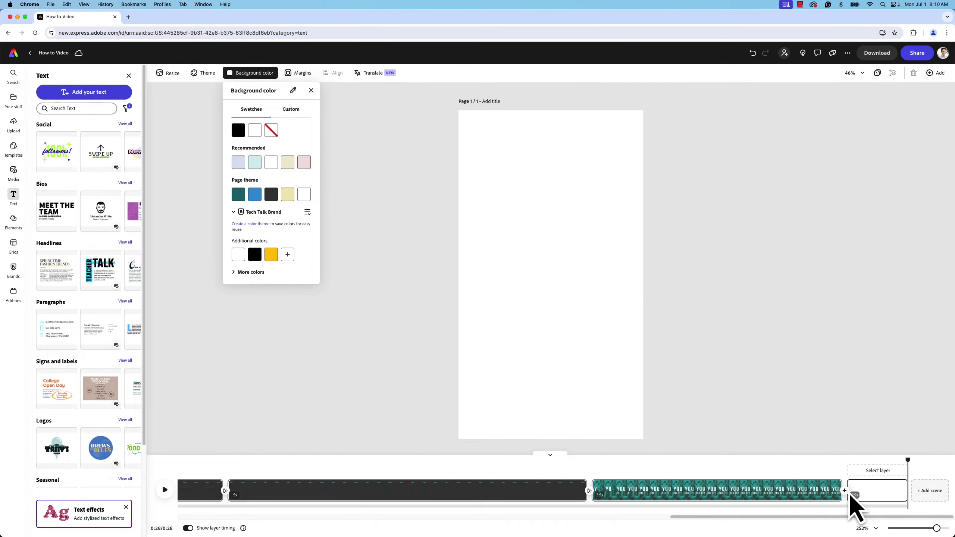
Add a Dip to white transition between the "You Did It!!" scene and the white end scene.
{"action": "left_click", "coordinate": [845, 490]}
{"action": "left_click", "coordinate": [872, 496]}
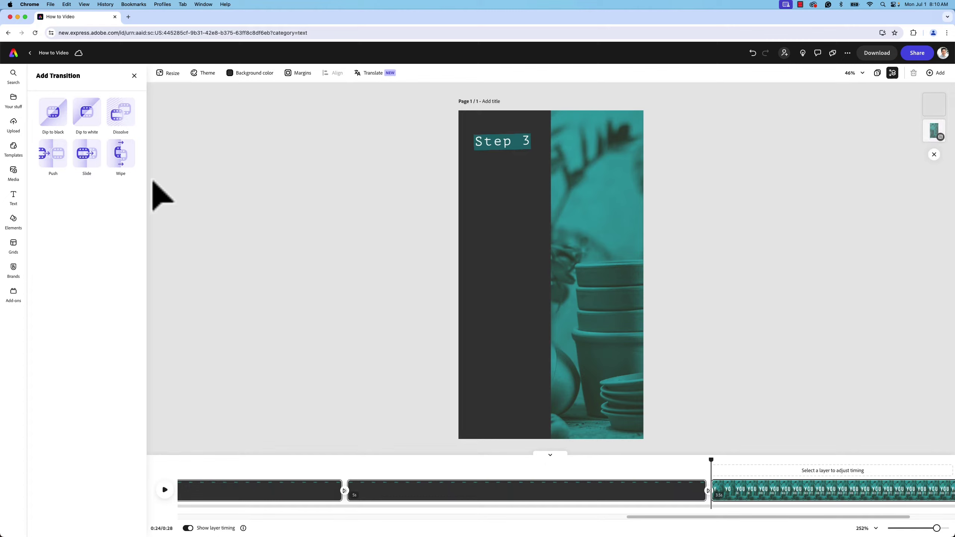
{"action": "left_click", "coordinate": [91, 117]}
{"action": "left_click", "coordinate": [744, 491]}
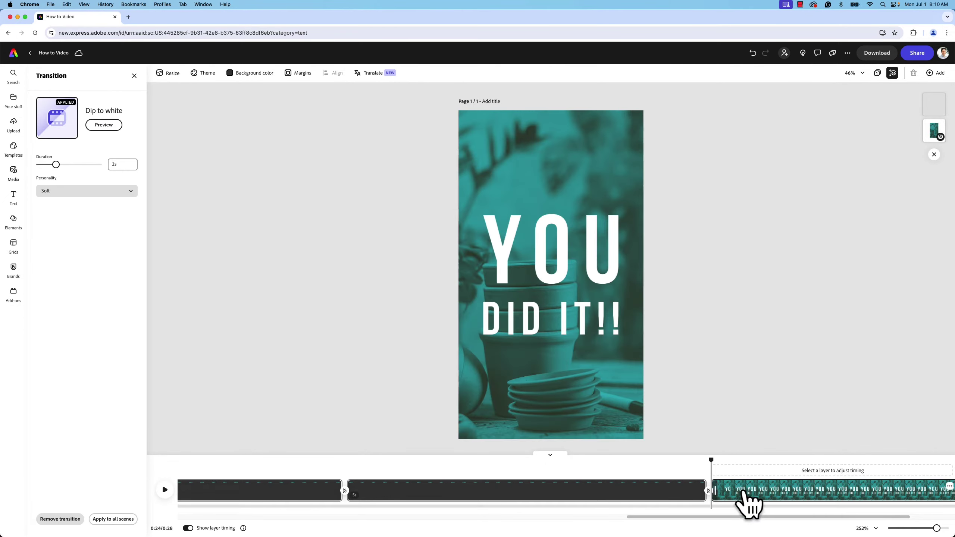
{"action": "scroll", "coordinate": [789, 527], "scroll_direction": "right", "scroll_amount": 5}
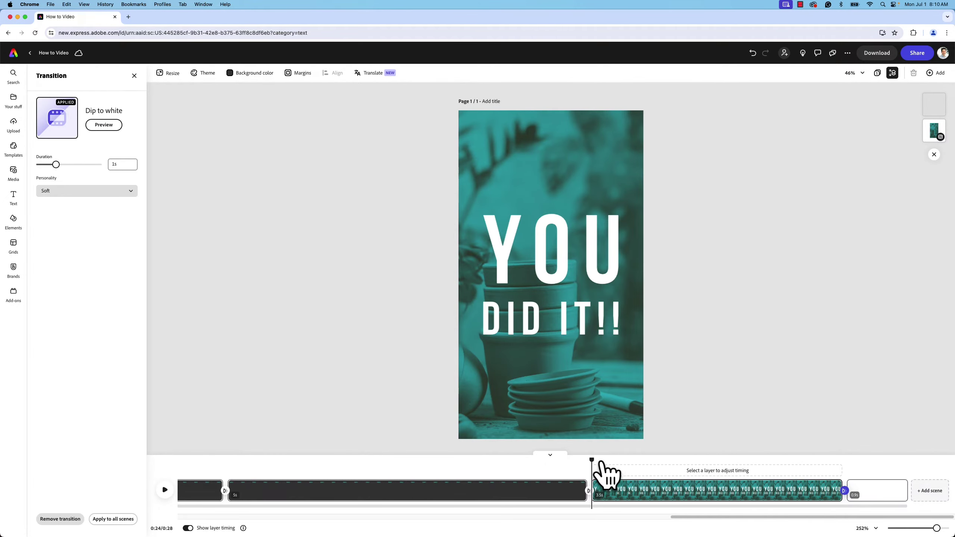
In the Step 1 scene, search the stock videos for "pot plant" and add the clip of a shopper beside shelves of pots.
{"action": "left_click_drag", "start_coordinate": [601, 472], "coordinate": [56, 487]}
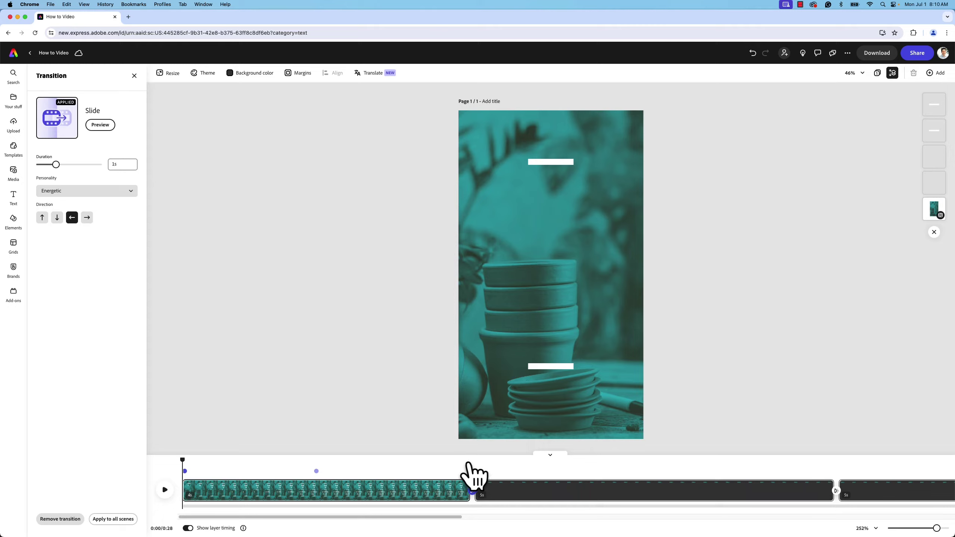
{"action": "left_click", "coordinate": [472, 473]}
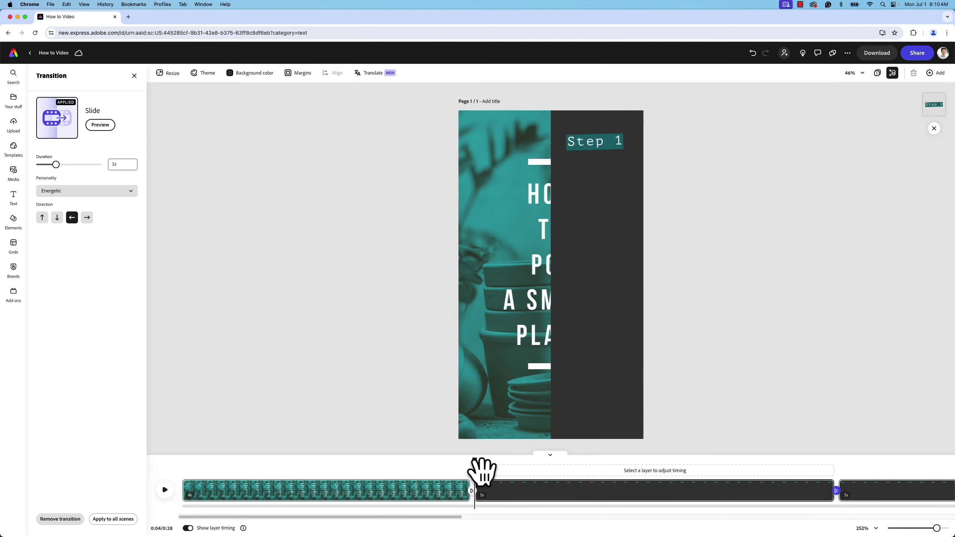
{"action": "left_click", "coordinate": [509, 462]}
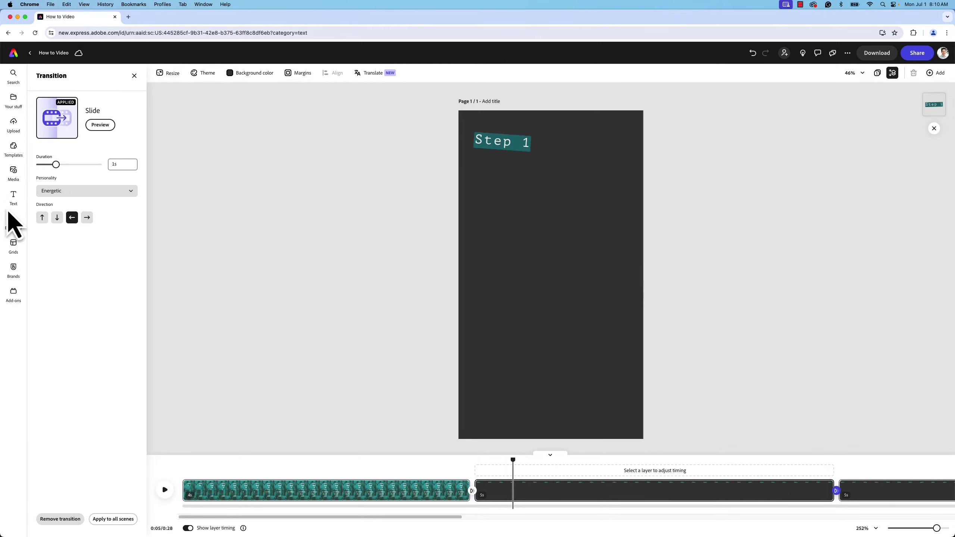
{"action": "left_click", "coordinate": [11, 172]}
{"action": "left_click", "coordinate": [68, 126]}
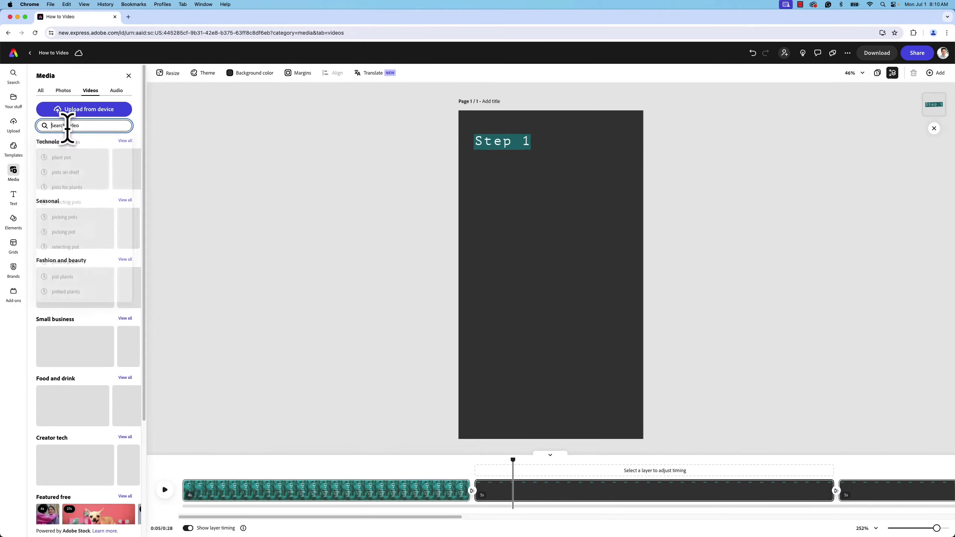
{"action": "type", "text": "pot plant"}
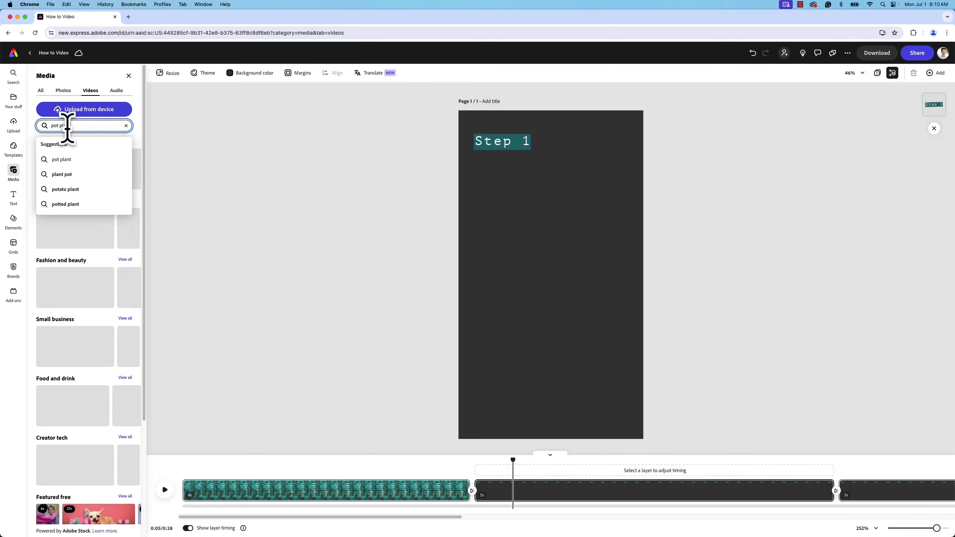
{"action": "key", "text": "Return"}
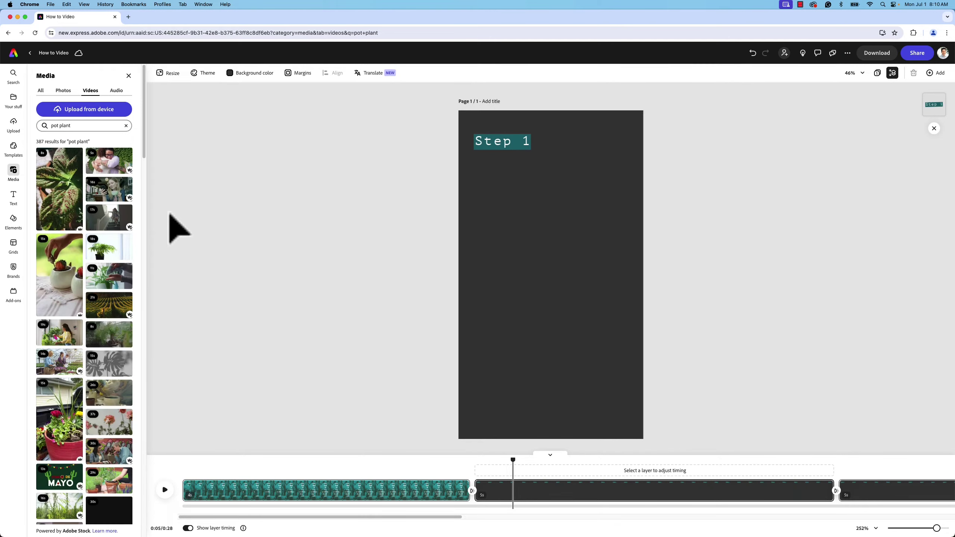
{"action": "scroll", "coordinate": [147, 150], "scroll_direction": "down", "scroll_amount": 15}
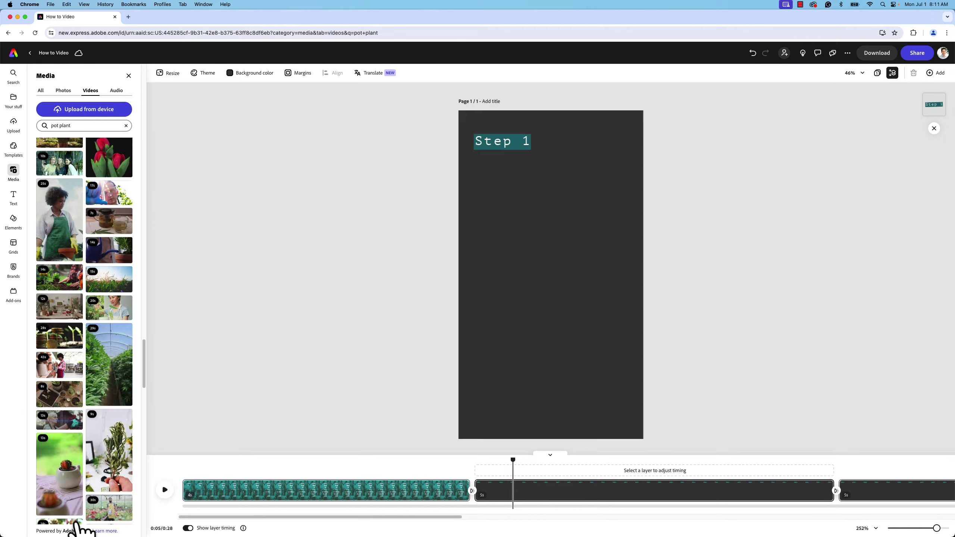
{"action": "left_click", "coordinate": [68, 371]}
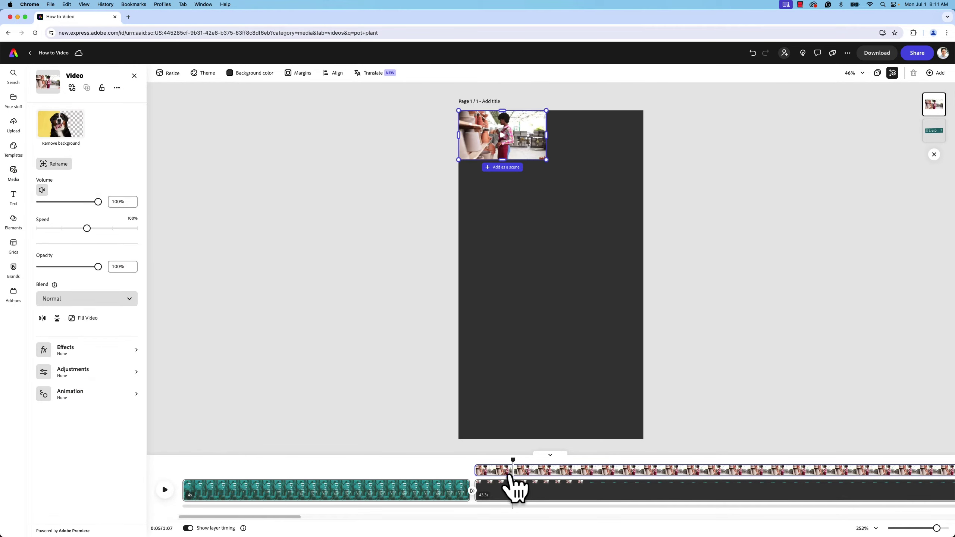
Enlarge the shopper clip to fill the whole page height and reposition it to show the shopper beside the pot shelves.
{"action": "left_click_drag", "start_coordinate": [550, 163], "coordinate": [949, 519]}
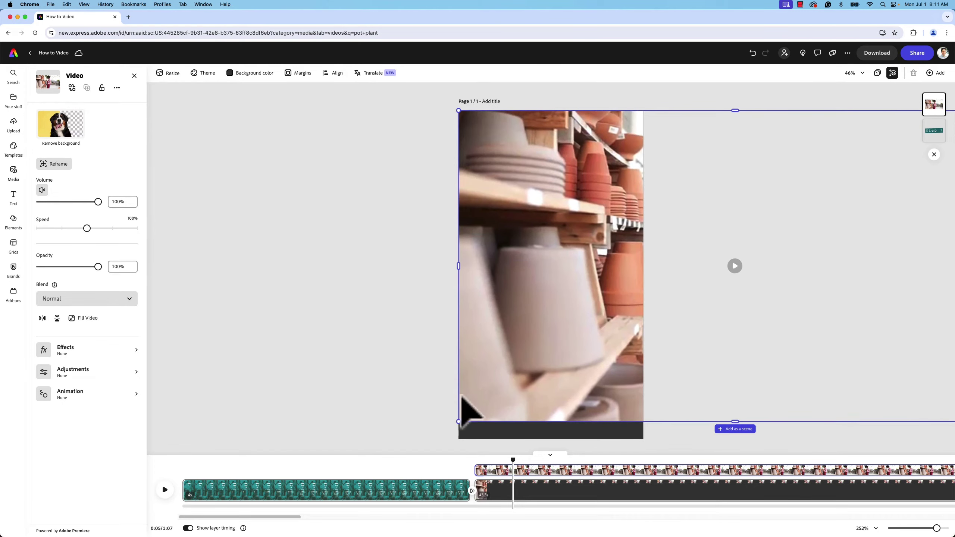
{"action": "left_click_drag", "start_coordinate": [458, 422], "coordinate": [434, 450]}
{"action": "left_click_drag", "start_coordinate": [506, 373], "coordinate": [436, 370]}
{"action": "left_click_drag", "start_coordinate": [585, 257], "coordinate": [594, 255]}
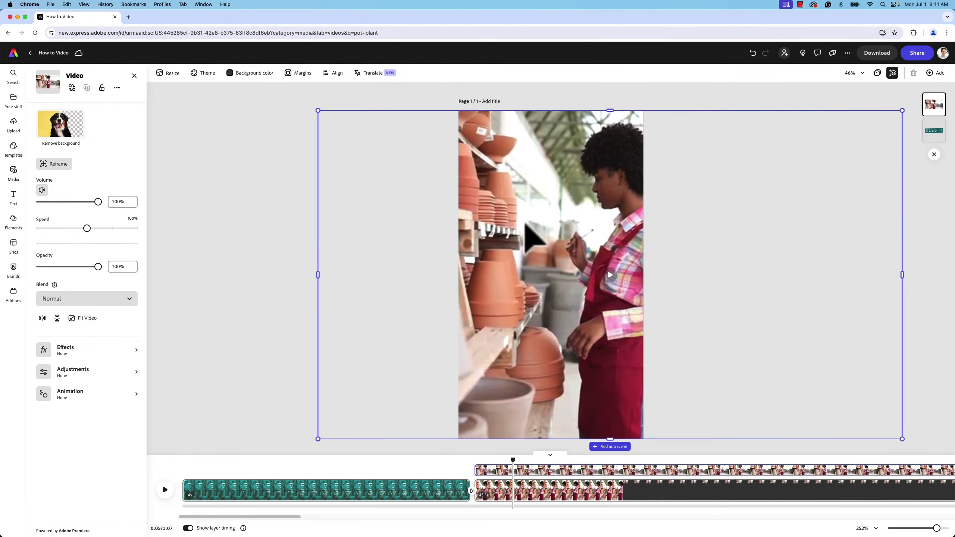
Split the Step 1 scene near its start and delete the long remainder after the split.
{"action": "left_click_drag", "start_coordinate": [513, 460], "coordinate": [546, 467]}
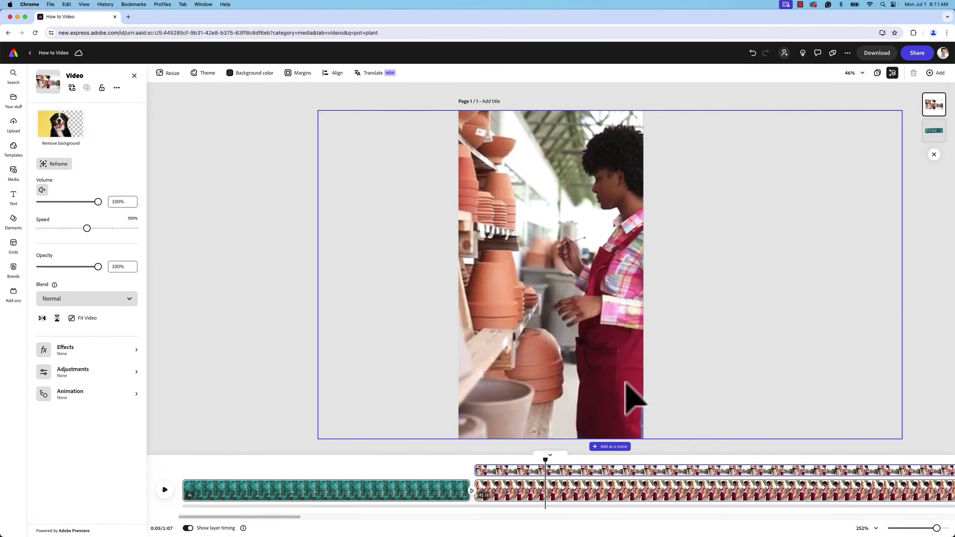
{"action": "left_click", "coordinate": [562, 489]}
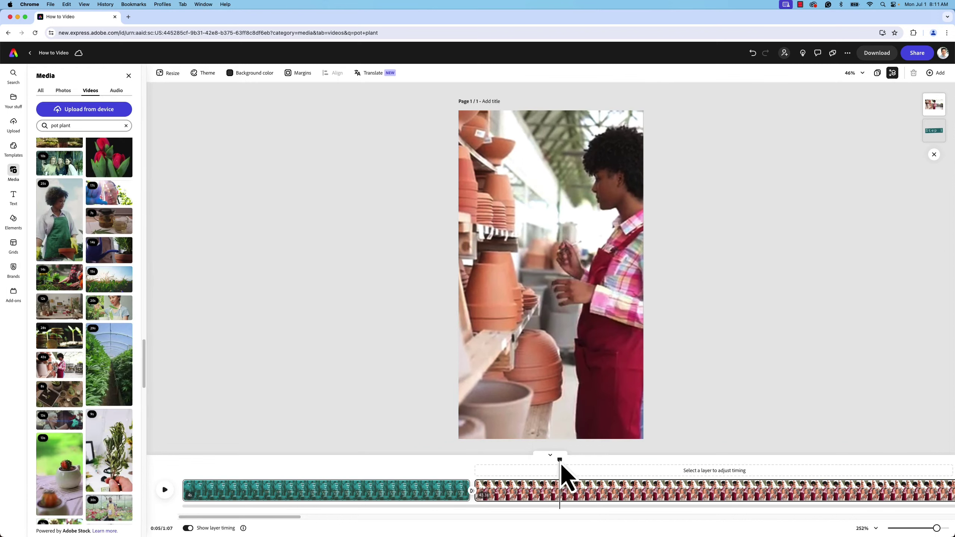
{"action": "left_click", "coordinate": [566, 372]}
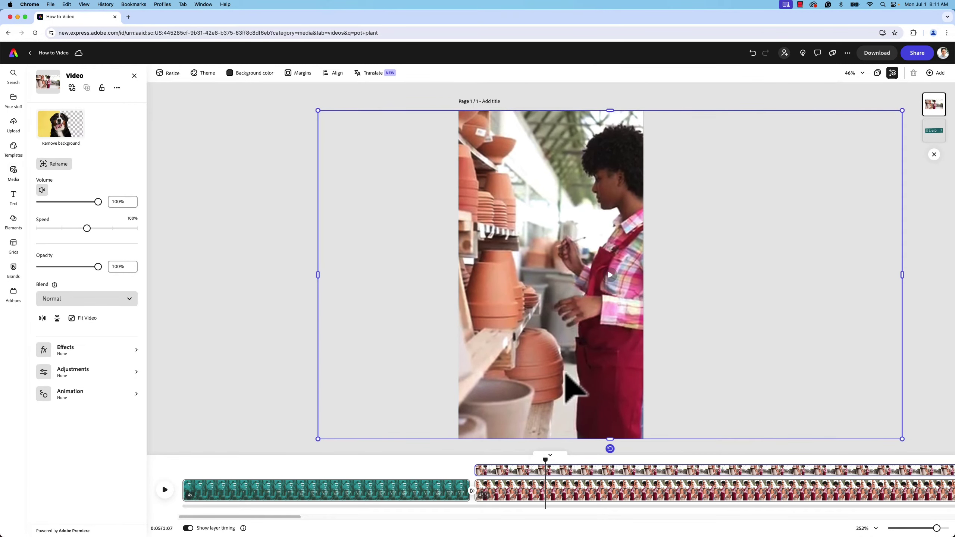
{"action": "left_click_drag", "start_coordinate": [560, 521], "coordinate": [550, 487]}
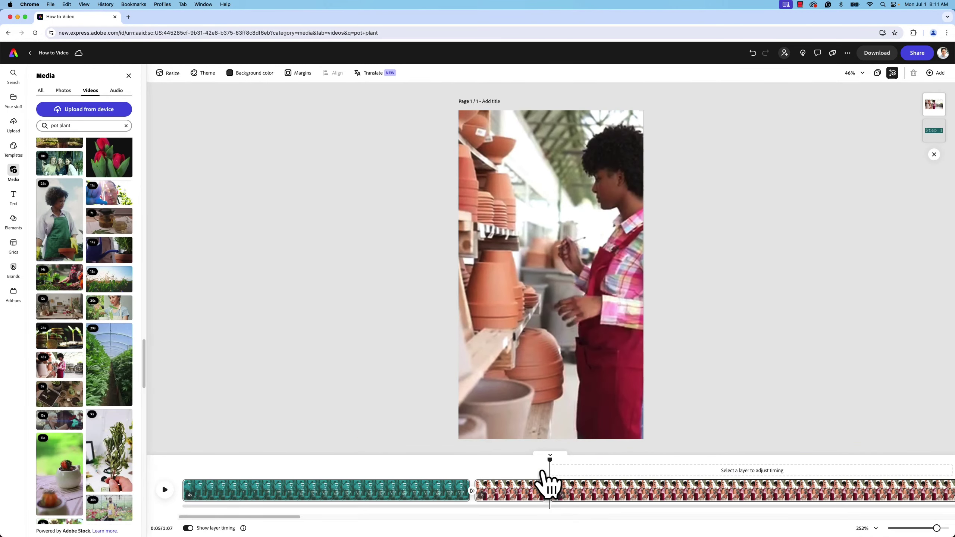
{"action": "left_click", "coordinate": [579, 500]}
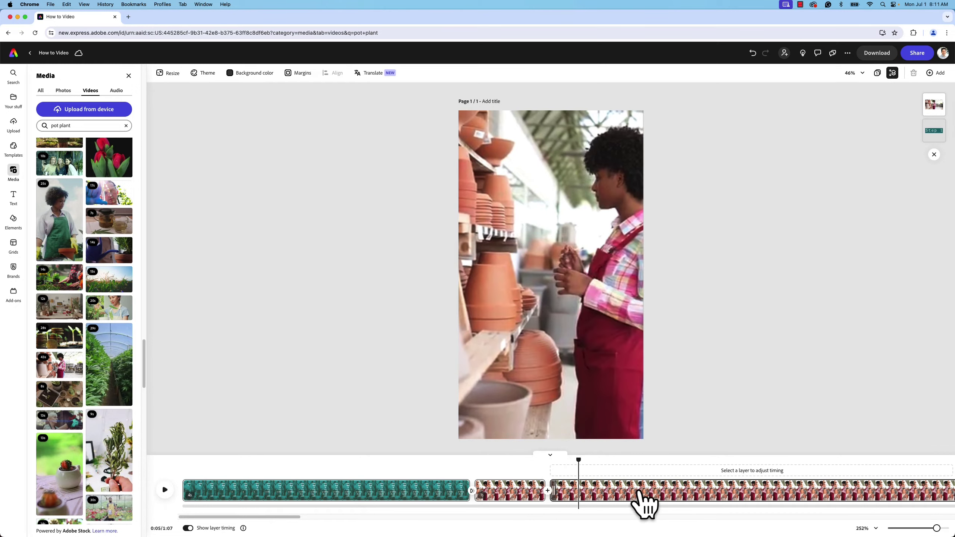
{"action": "key", "text": "super+z"}
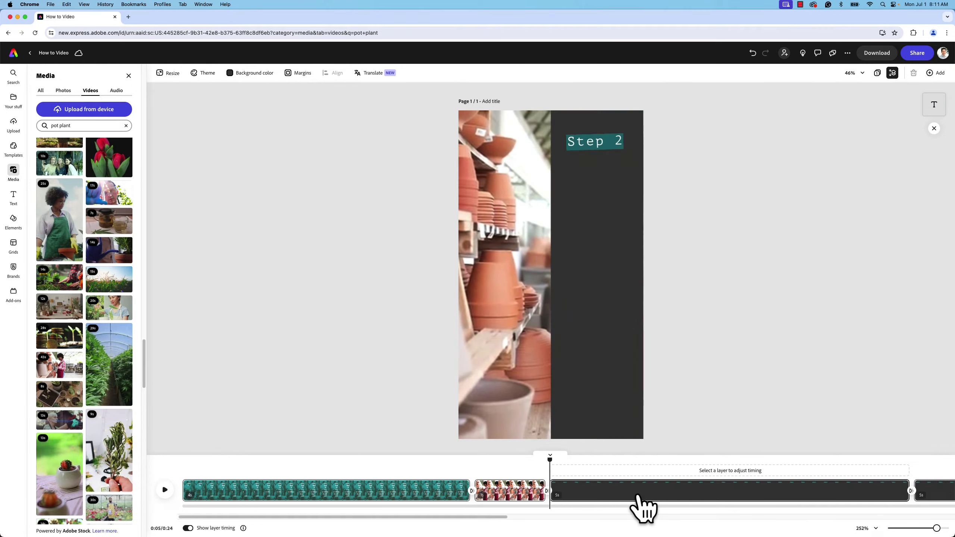
Bring the Step 1 label in front of the shopper clip and move the playhead into the Step 2 scene.
{"action": "left_click_drag", "start_coordinate": [553, 461], "coordinate": [519, 467]}
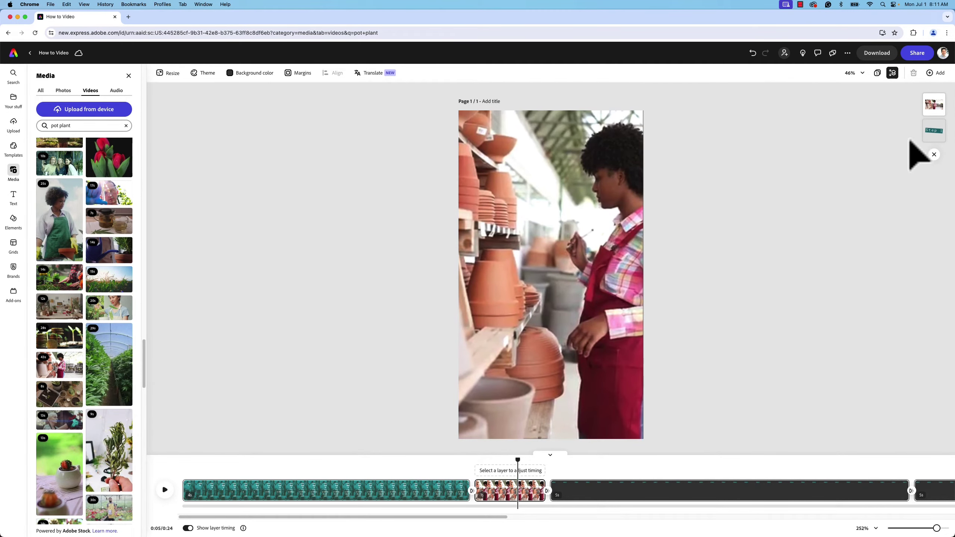
{"action": "left_click_drag", "start_coordinate": [932, 140], "coordinate": [932, 102]}
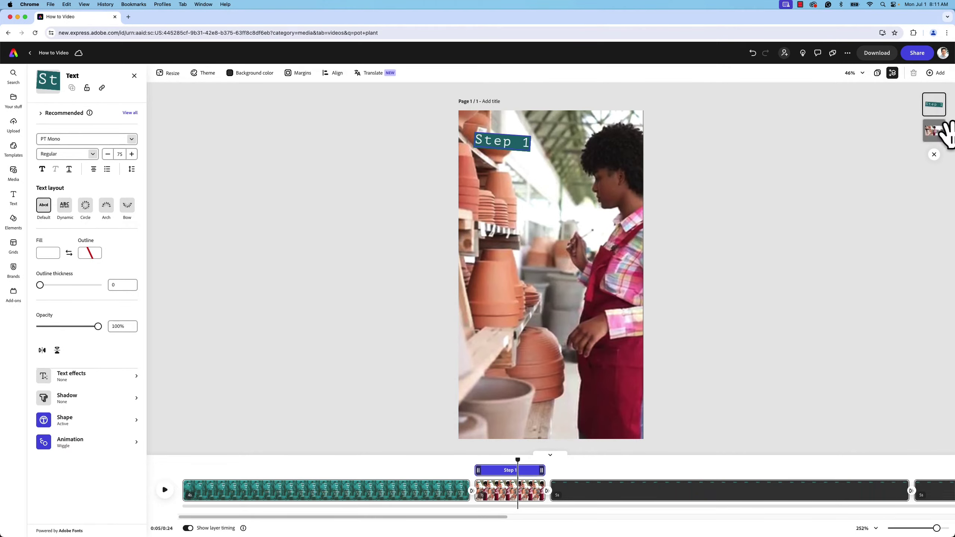
{"action": "left_click_drag", "start_coordinate": [586, 464], "coordinate": [598, 467]}
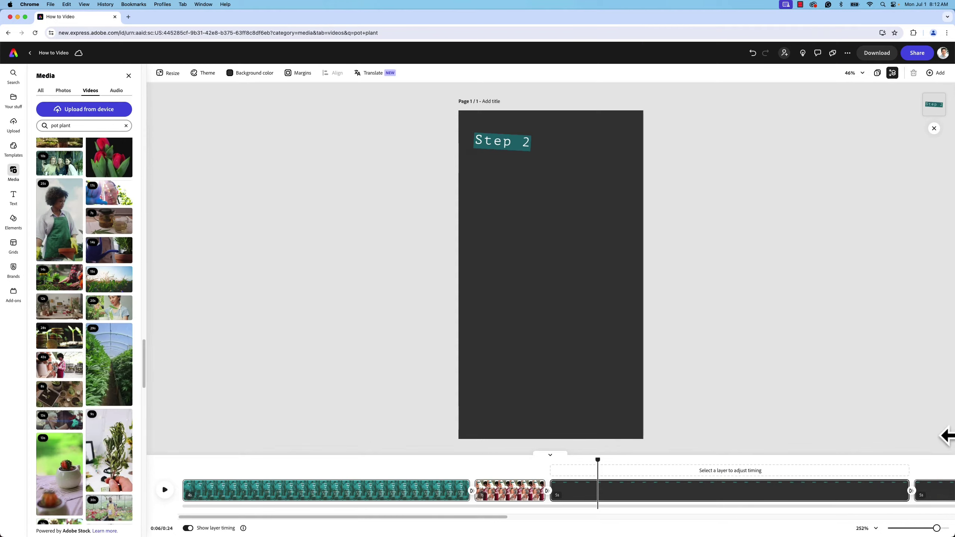
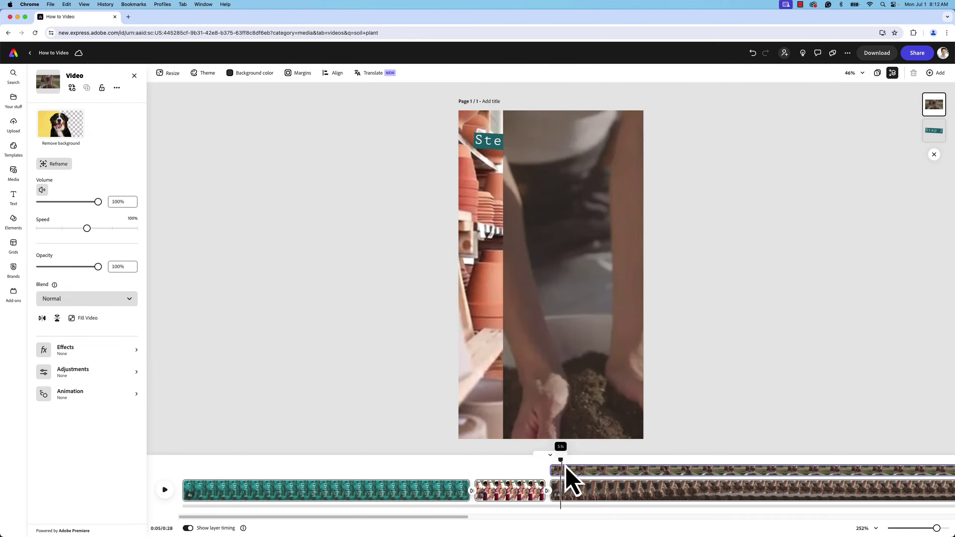
Split the Step 2 scene with the soil clip shortly after its start and delete the part after the split.
{"action": "left_click", "coordinate": [599, 494]}
{"action": "left_click_drag", "start_coordinate": [626, 468], "coordinate": [595, 494]}
{"action": "left_click_drag", "start_coordinate": [592, 459], "coordinate": [591, 459]}
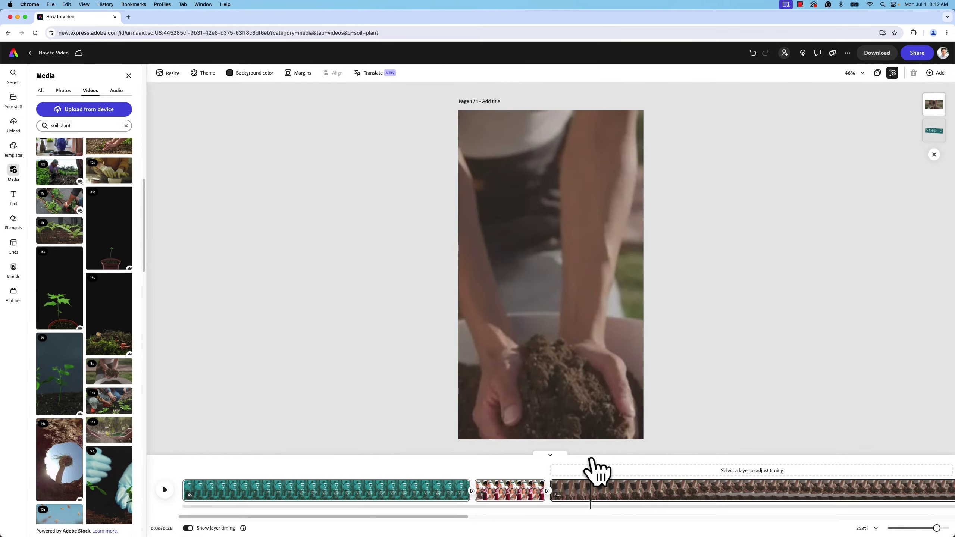
{"action": "key", "text": "s"}
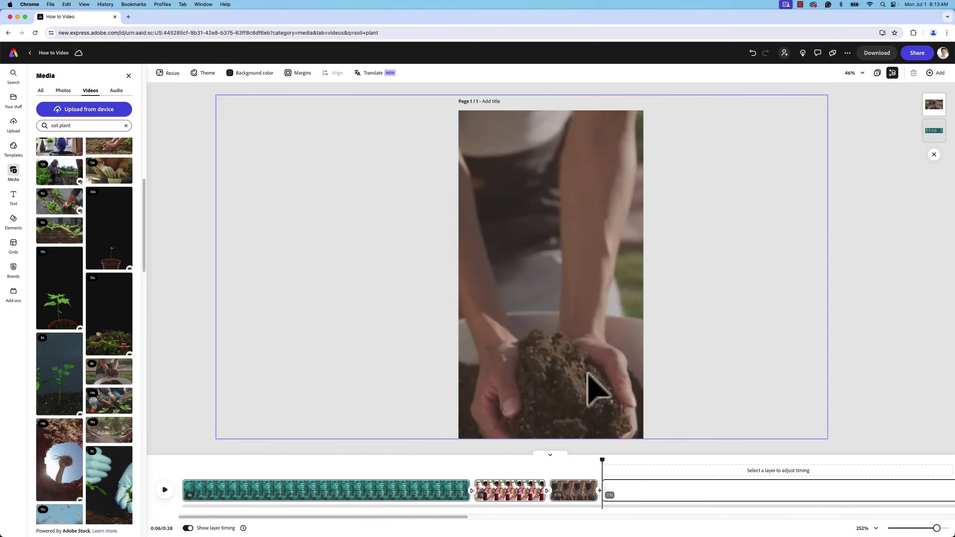
{"action": "left_click", "coordinate": [655, 496]}
{"action": "key", "text": "Delete"}
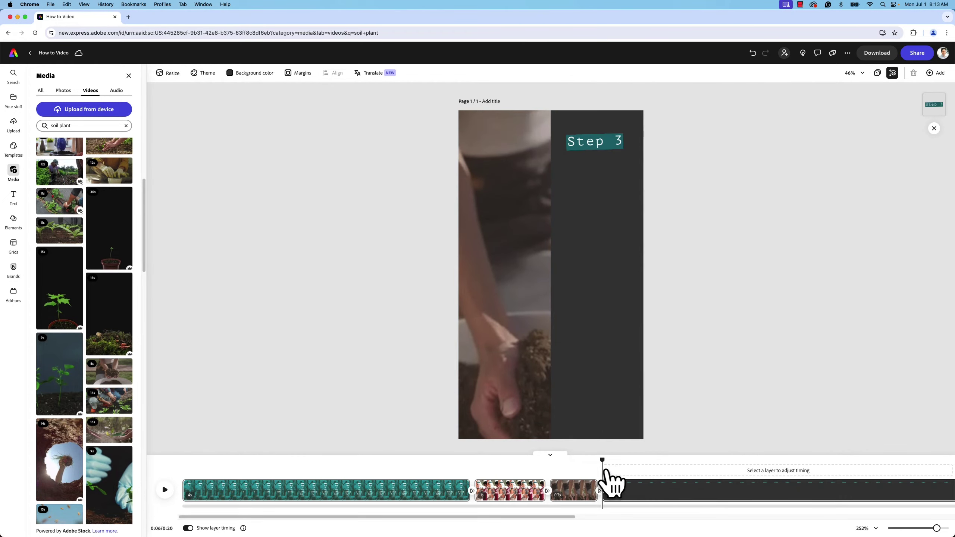
Lengthen the shortened Step 2 scene to 5 s.
{"action": "left_click", "coordinate": [596, 489]}
{"action": "left_click", "coordinate": [586, 496]}
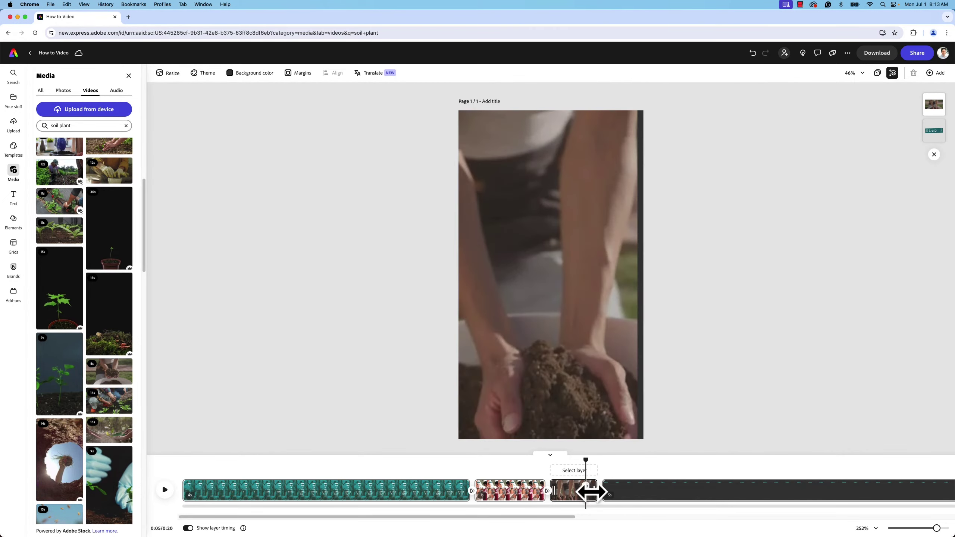
{"action": "left_click_drag", "start_coordinate": [591, 491], "coordinate": [913, 490]}
{"action": "scroll", "coordinate": [790, 489], "scroll_direction": "right", "scroll_amount": 5}
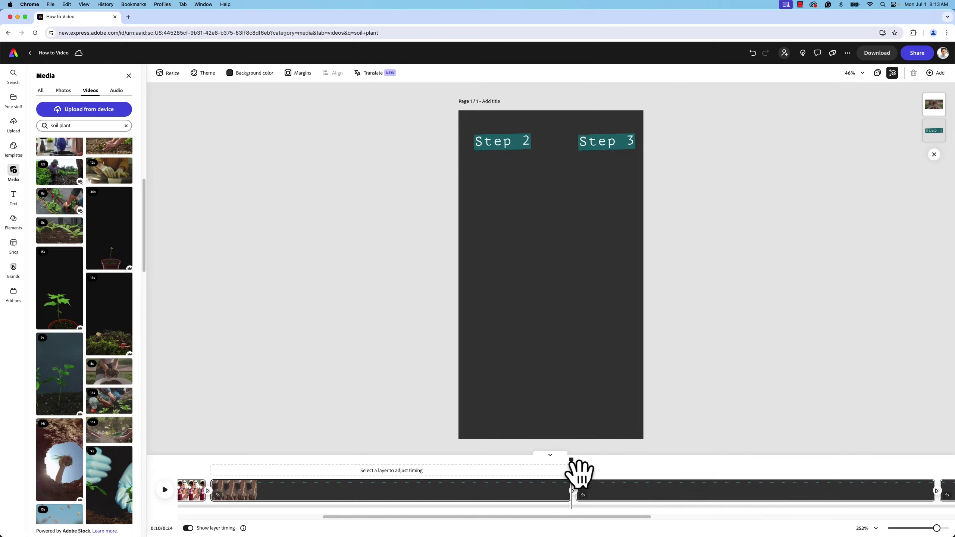
Extend the soil clip's layer timing to the end of the Step 2 scene.
{"action": "left_click_drag", "start_coordinate": [571, 460], "coordinate": [274, 467]}
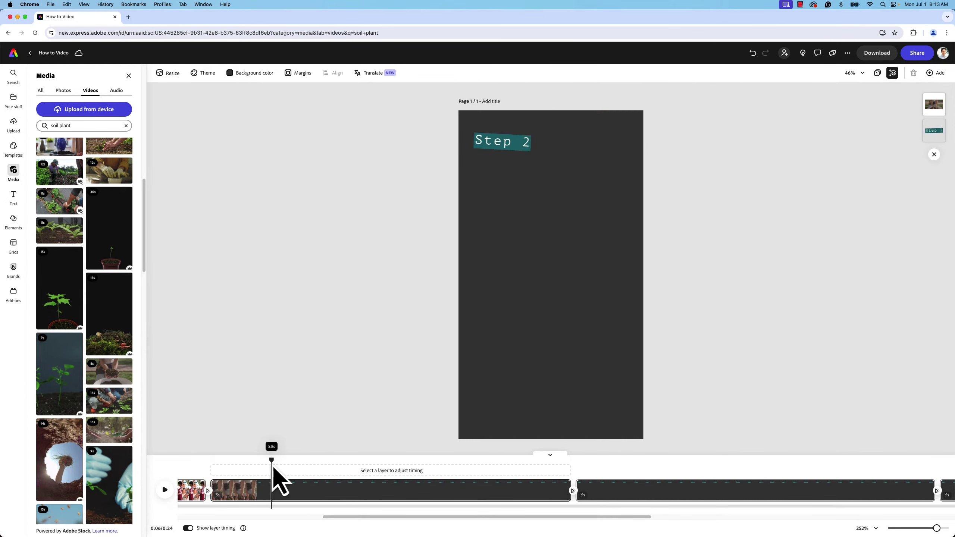
{"action": "scroll", "coordinate": [241, 510], "scroll_direction": "left", "scroll_amount": 10}
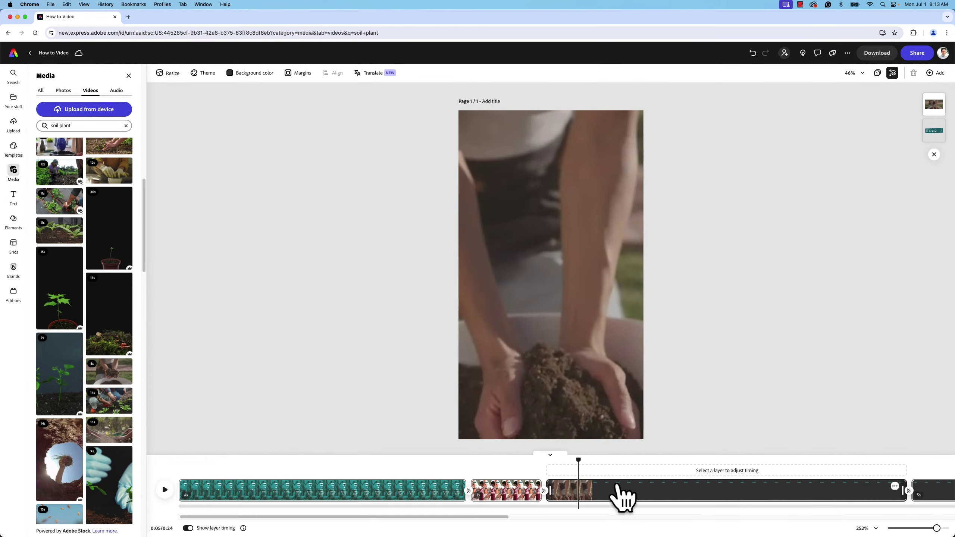
{"action": "left_click", "coordinate": [603, 394]}
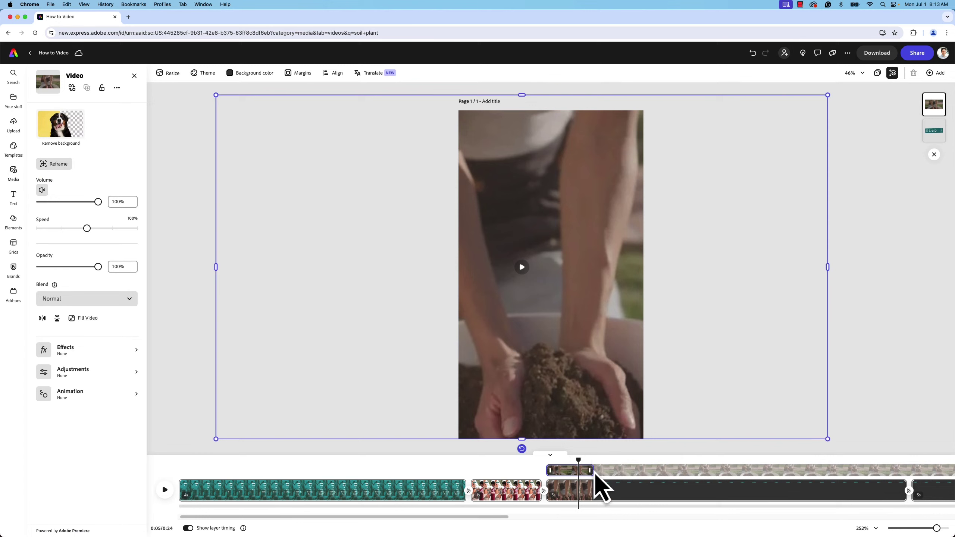
{"action": "left_click_drag", "start_coordinate": [594, 473], "coordinate": [906, 477]}
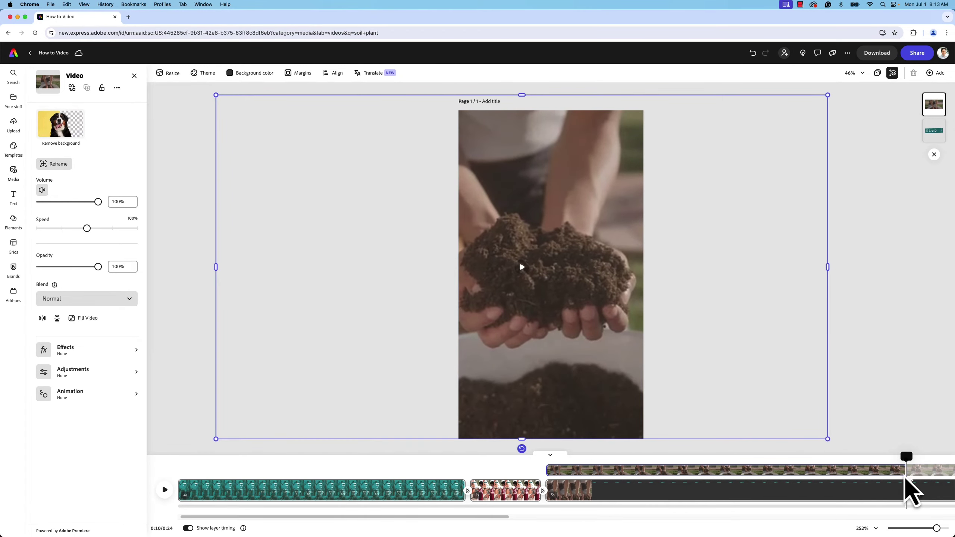
{"action": "scroll", "coordinate": [676, 481], "scroll_direction": "right", "scroll_amount": 10}
{"action": "left_click_drag", "start_coordinate": [571, 456], "coordinate": [551, 455]}
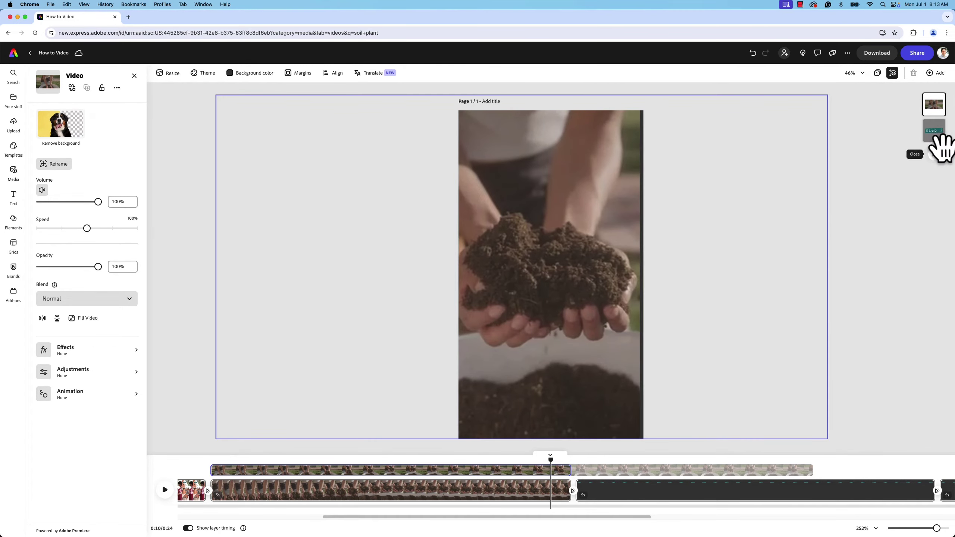
Bring the Step 2 label in front of the soil clip and move it to the page's upper-right corner.
{"action": "left_click_drag", "start_coordinate": [935, 133], "coordinate": [943, 105]}
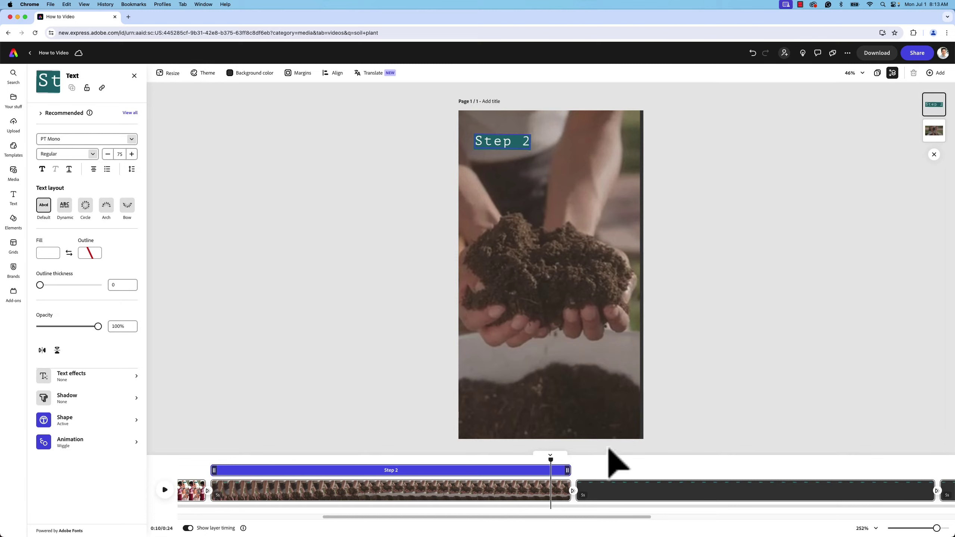
{"action": "left_click", "coordinate": [507, 142]}
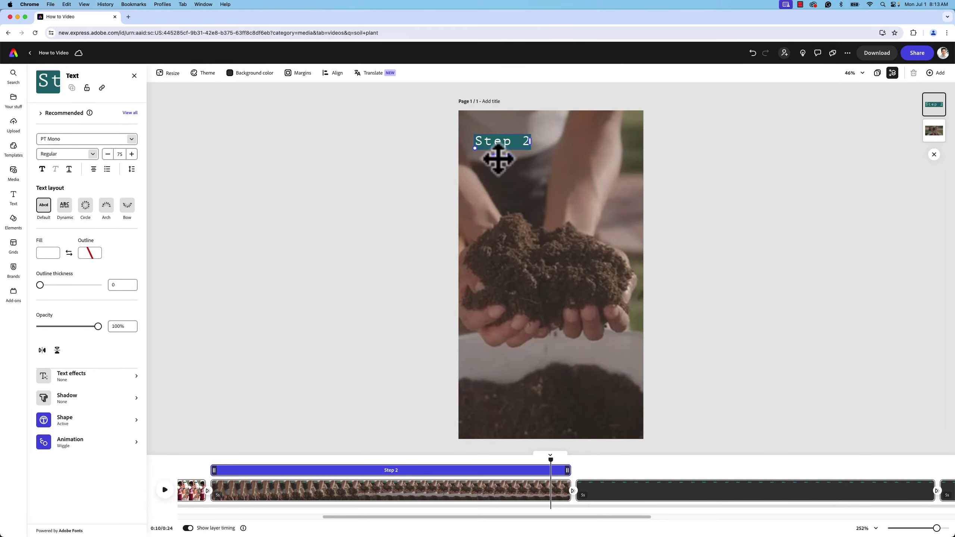
{"action": "left_click_drag", "start_coordinate": [498, 160], "coordinate": [595, 163]}
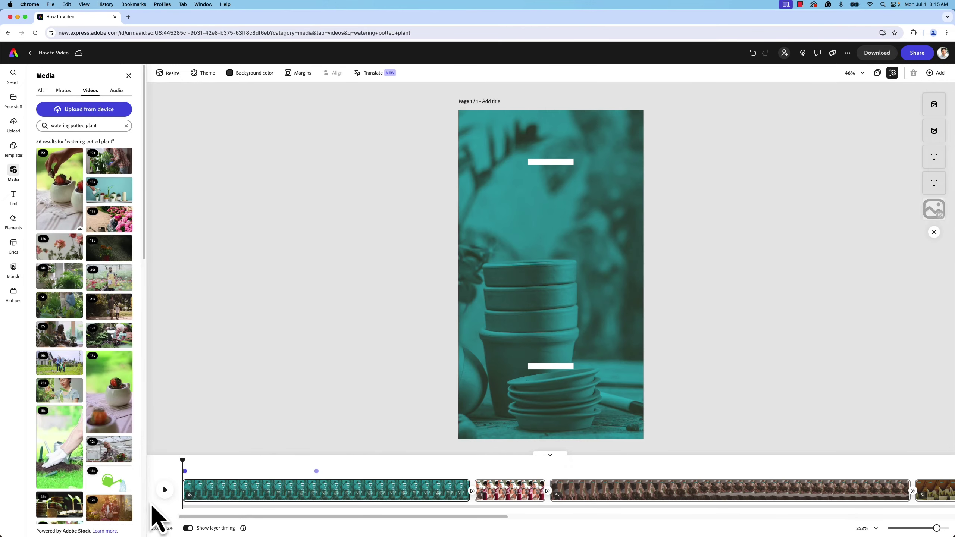
Lengthen the Step 1 scene to 5 s and extend the shopper clip's layer timing to the scene's end.
{"action": "mouse_move", "coordinate": [537, 493]}
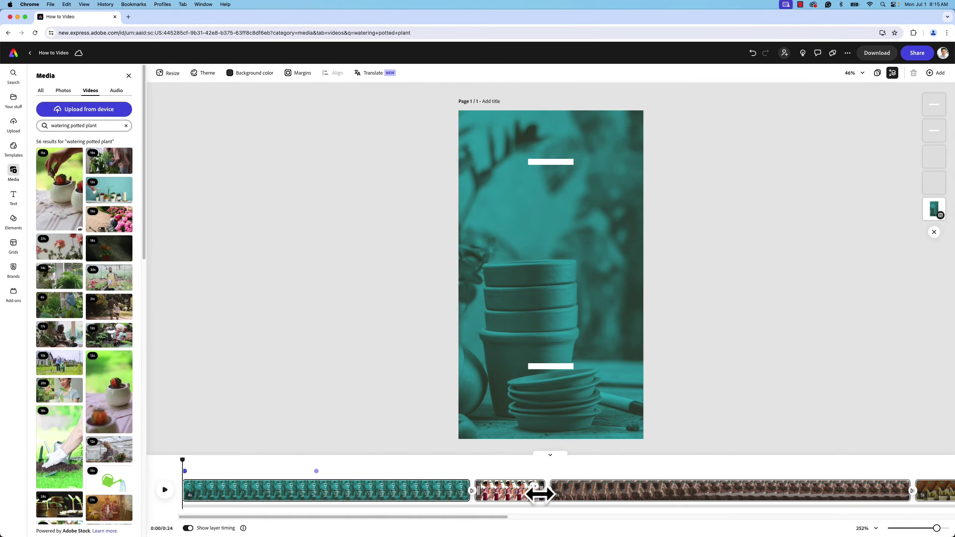
{"action": "left_click_drag", "start_coordinate": [539, 494], "coordinate": [829, 502]}
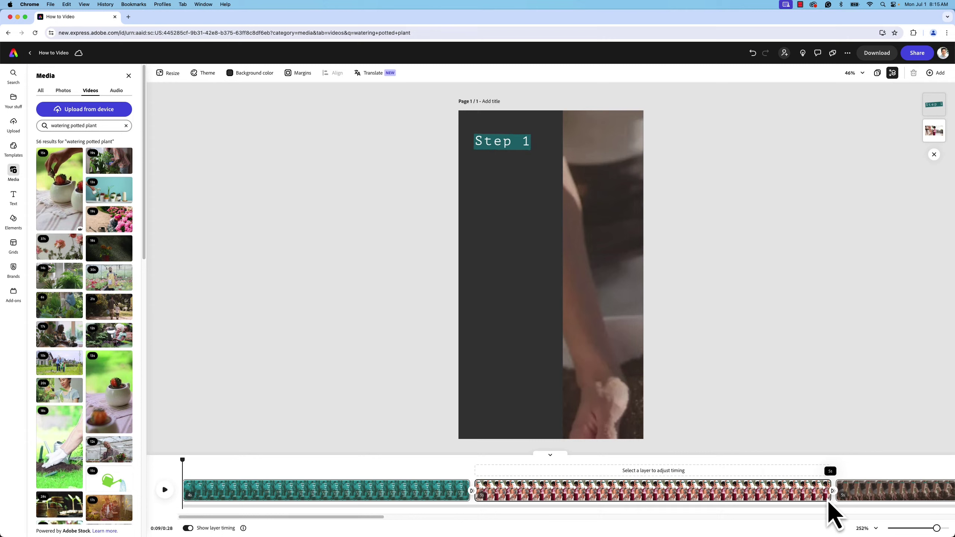
{"action": "left_click", "coordinate": [646, 491]}
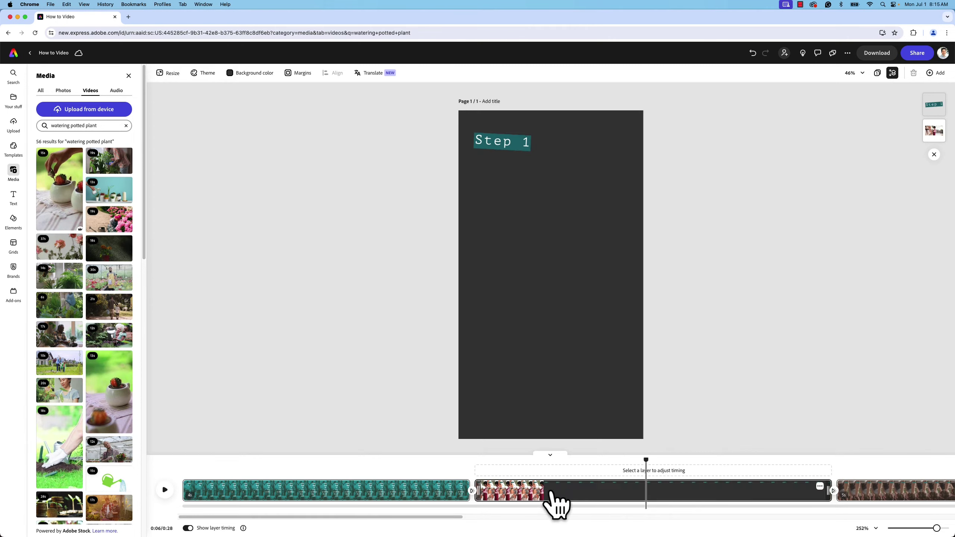
{"action": "left_click", "coordinate": [511, 489]}
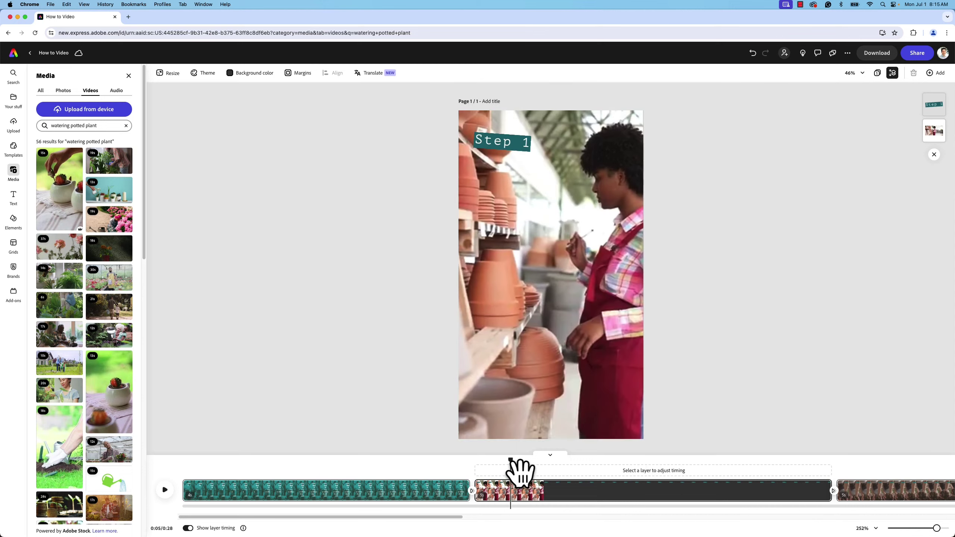
{"action": "left_click_drag", "start_coordinate": [542, 470], "coordinate": [831, 483]}
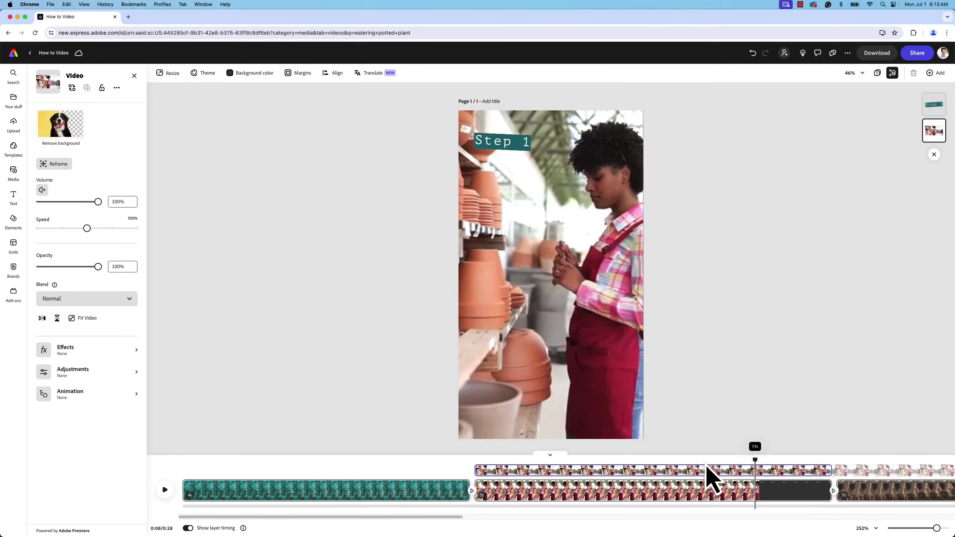
{"action": "left_click", "coordinate": [873, 475]}
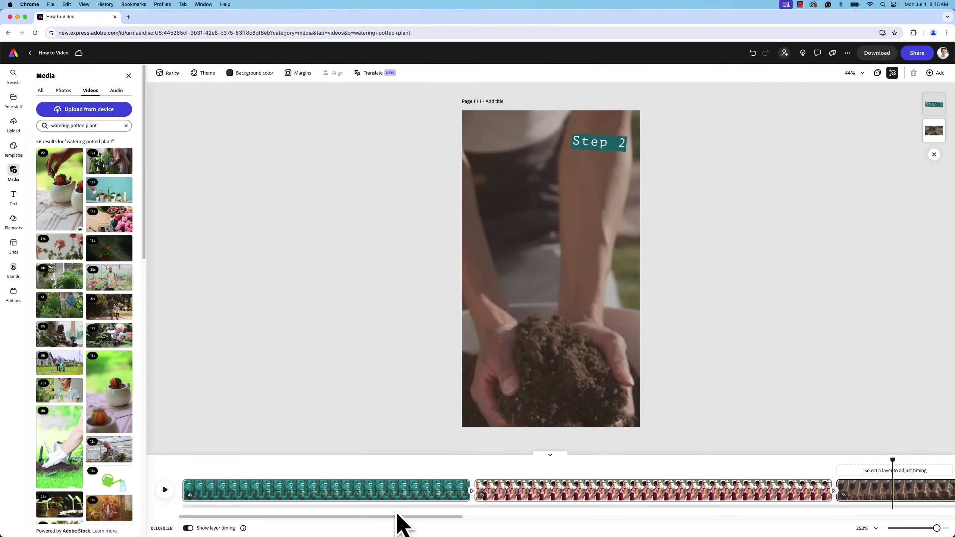
Shift the watering clip's layer timing in the Step 4 scene so a later portion of the footage plays.
{"action": "left_click_drag", "start_coordinate": [395, 518], "coordinate": [624, 527]}
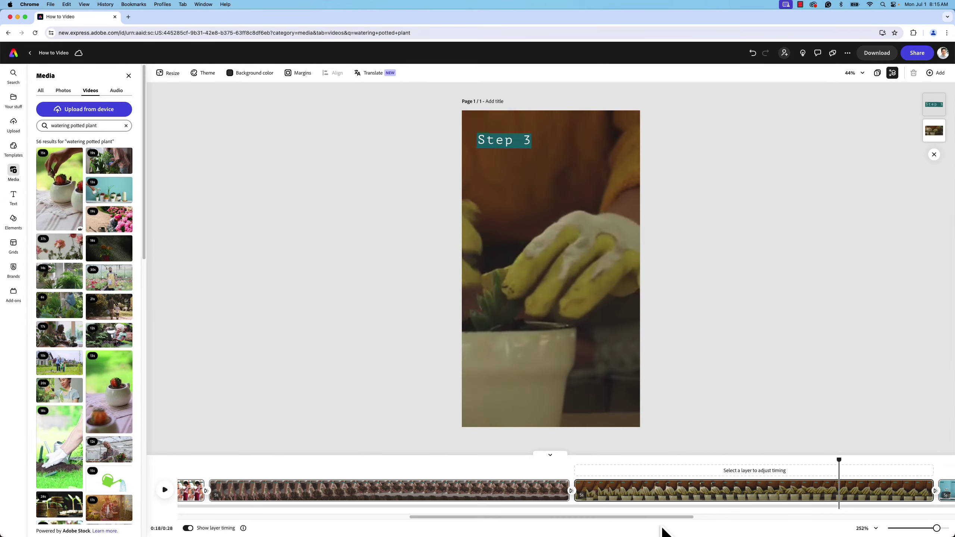
{"action": "left_click_drag", "start_coordinate": [662, 527], "coordinate": [814, 527]}
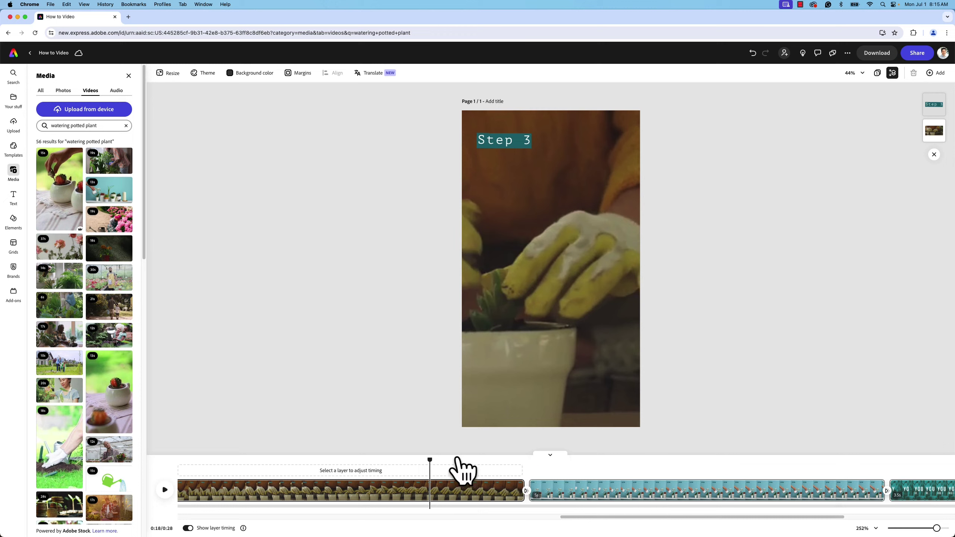
{"action": "left_click_drag", "start_coordinate": [434, 466], "coordinate": [870, 475]}
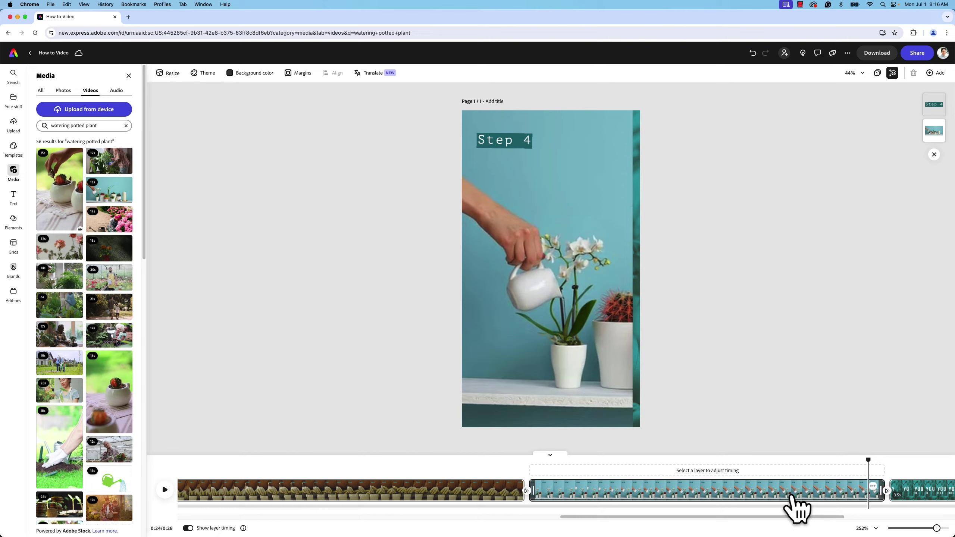
{"action": "left_click", "coordinate": [782, 506]}
{"action": "left_click", "coordinate": [571, 363]}
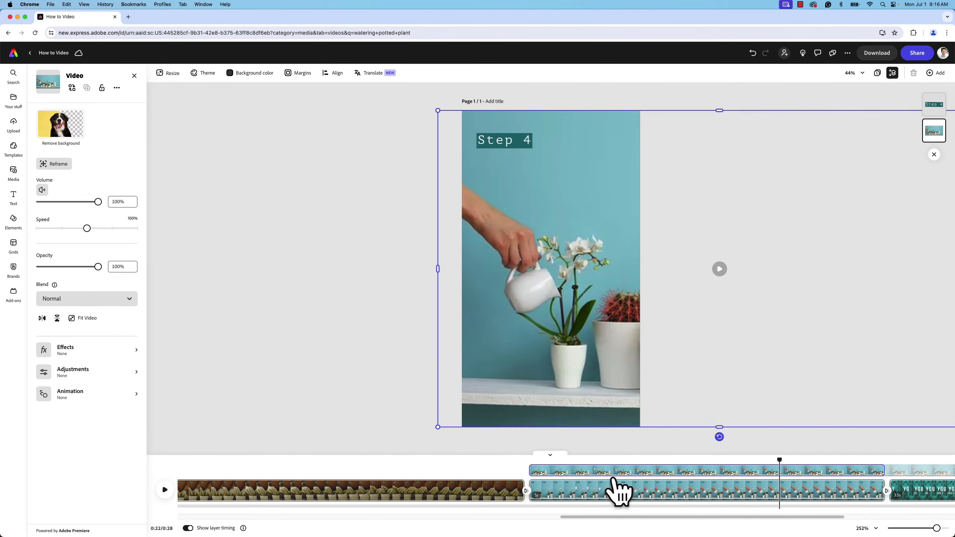
{"action": "mouse_move", "coordinate": [920, 467]}
{"action": "left_mouse_down"}
{"action": "mouse_move", "coordinate": [912, 486]}
{"action": "mouse_move", "coordinate": [895, 486]}
{"action": "mouse_move", "coordinate": [940, 485]}
{"action": "mouse_move", "coordinate": [916, 478]}
{"action": "mouse_move", "coordinate": [938, 469]}
{"action": "mouse_move", "coordinate": [924, 475]}
{"action": "left_mouse_up"}
{"action": "left_click_drag", "start_coordinate": [533, 473], "coordinate": [665, 486]}
Slow the Step 3 planting clip to 50% speed and adjust the scene's end to about 5 s.
{"action": "left_click_drag", "start_coordinate": [575, 521], "coordinate": [507, 525]}
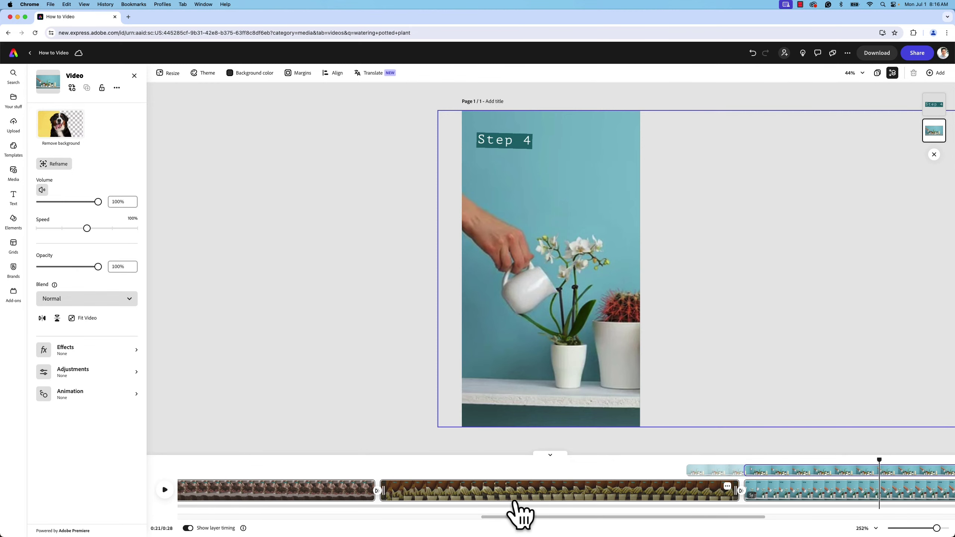
{"action": "left_click", "coordinate": [513, 508]}
{"action": "left_click", "coordinate": [550, 367]}
{"action": "left_click_drag", "start_coordinate": [550, 367], "coordinate": [489, 373]}
{"action": "mouse_move", "coordinate": [526, 472]}
{"action": "left_mouse_down"}
{"action": "mouse_move", "coordinate": [471, 475]}
{"action": "mouse_move", "coordinate": [537, 469]}
{"action": "mouse_move", "coordinate": [523, 470]}
{"action": "left_mouse_up"}
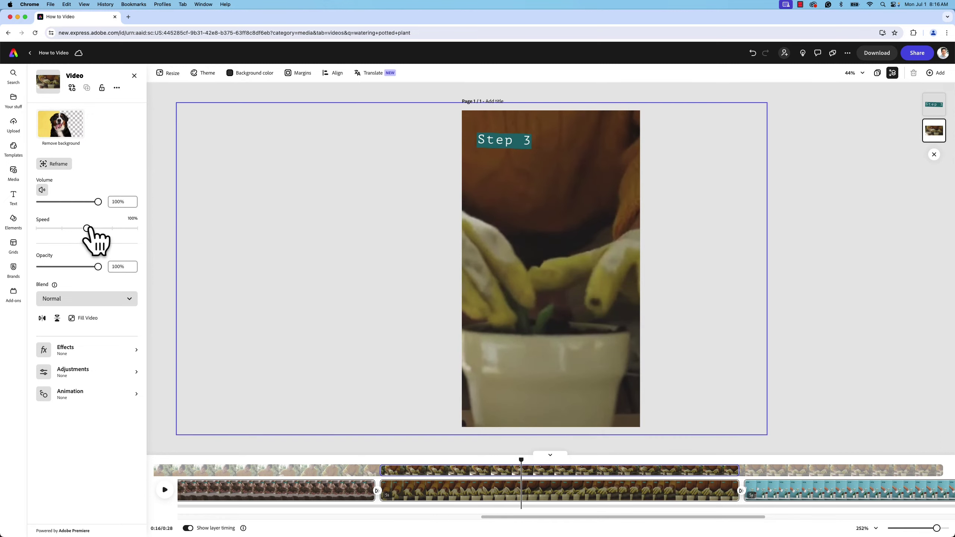
{"action": "left_click_drag", "start_coordinate": [87, 228], "coordinate": [63, 228]}
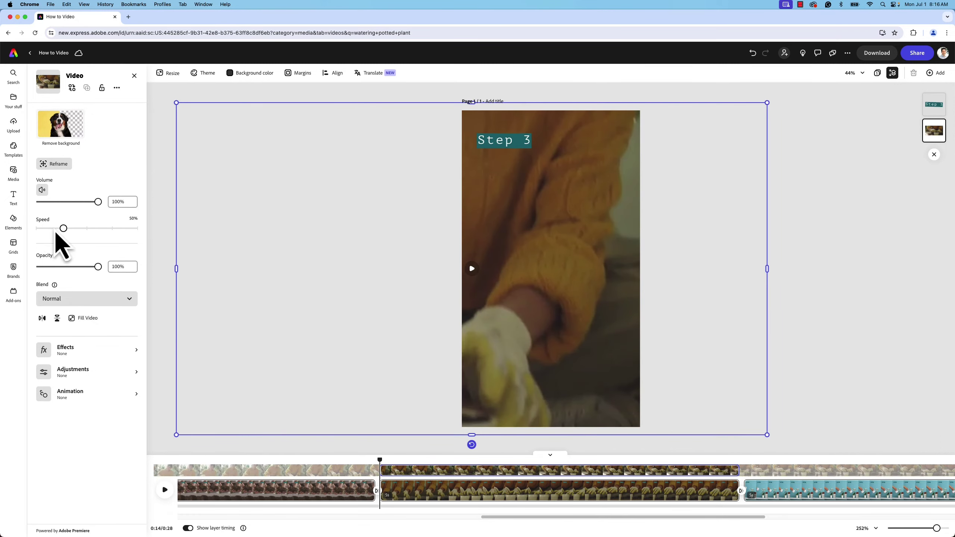
{"action": "left_click", "coordinate": [736, 495]}
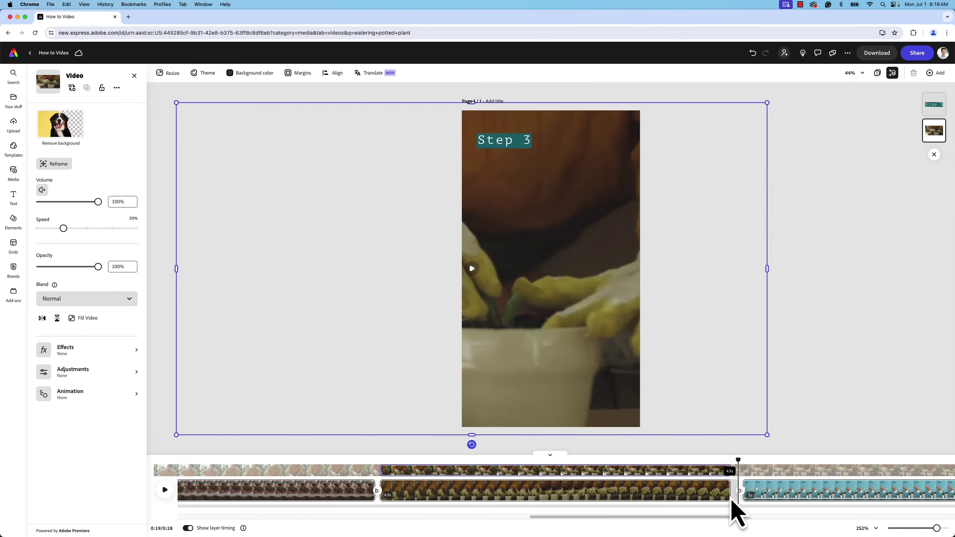
Play back the Step 3 scene to check the planting clip's pace.
{"action": "left_click", "coordinate": [389, 468]}
{"action": "key", "text": "space"}
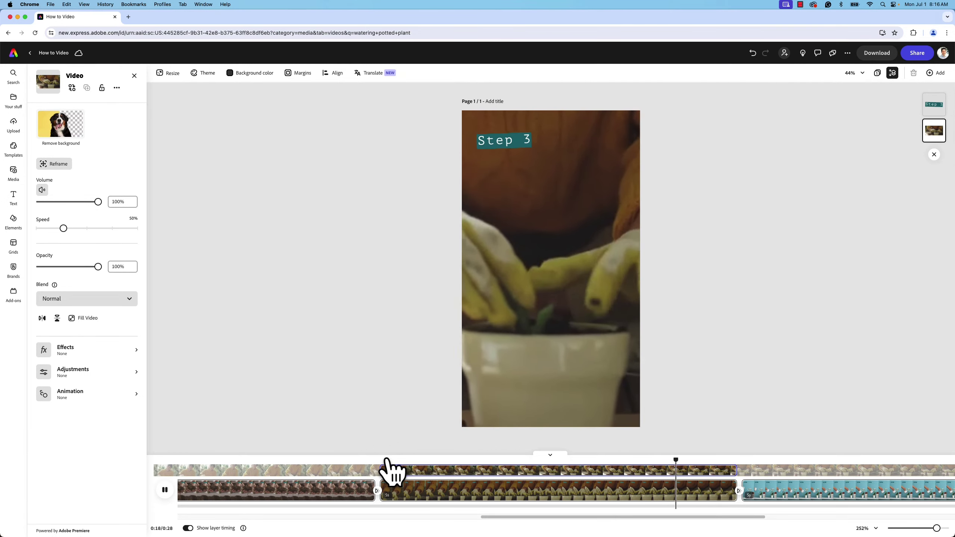
{"action": "key", "text": "space"}
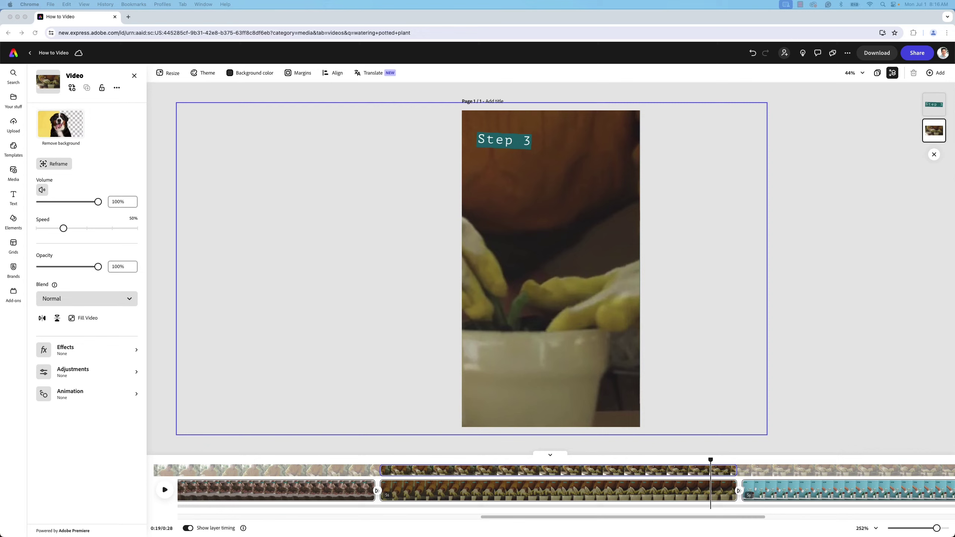
Search the audio library for nature and add the Sound Of Nature loop from the start of the video.
{"action": "left_click", "coordinate": [14, 175]}
{"action": "left_click", "coordinate": [116, 90]}
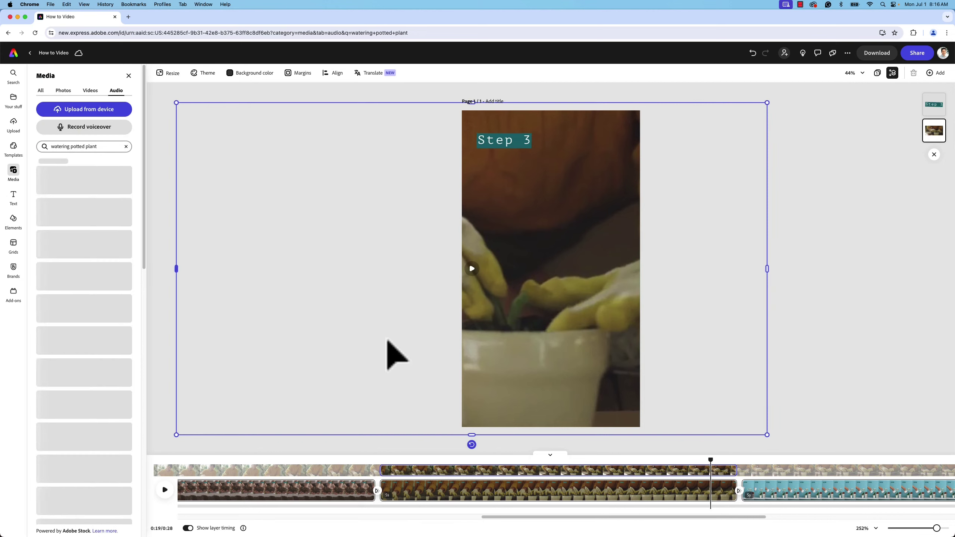
{"action": "left_click_drag", "start_coordinate": [714, 459], "coordinate": [132, 495]}
{"action": "left_click_drag", "start_coordinate": [936, 528], "coordinate": [902, 528]}
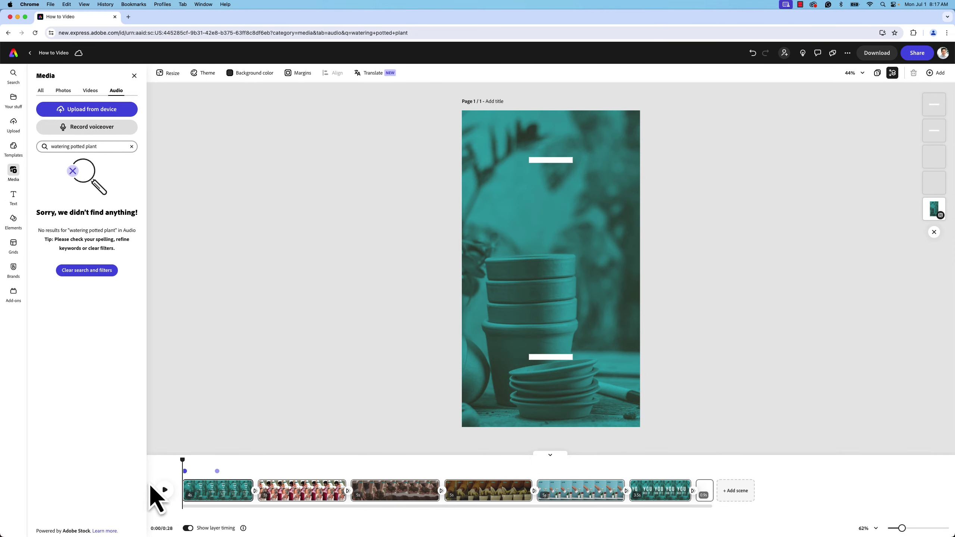
{"action": "left_click", "coordinate": [87, 146]}
{"action": "key", "text": "super+z"}
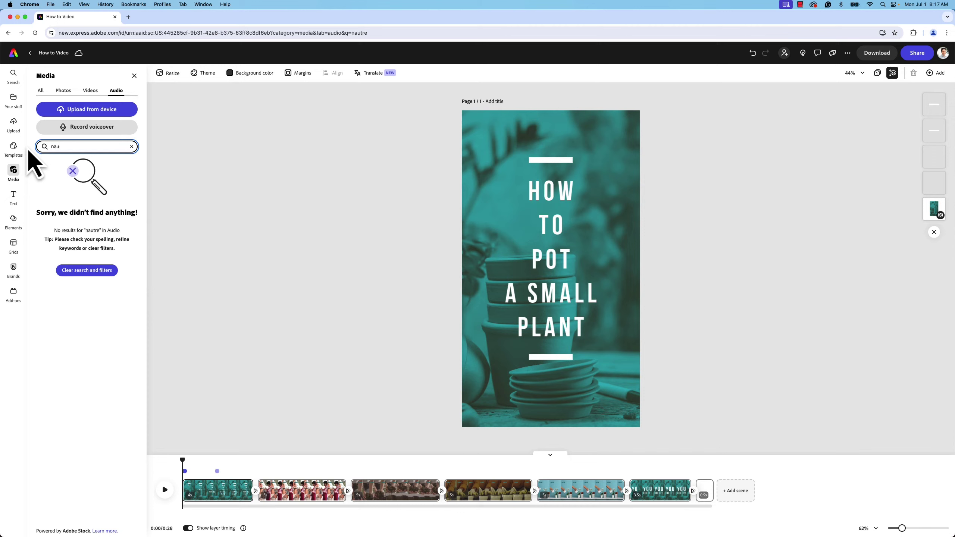
{"action": "type", "text": "nature"}
{"action": "key", "text": "Return"}
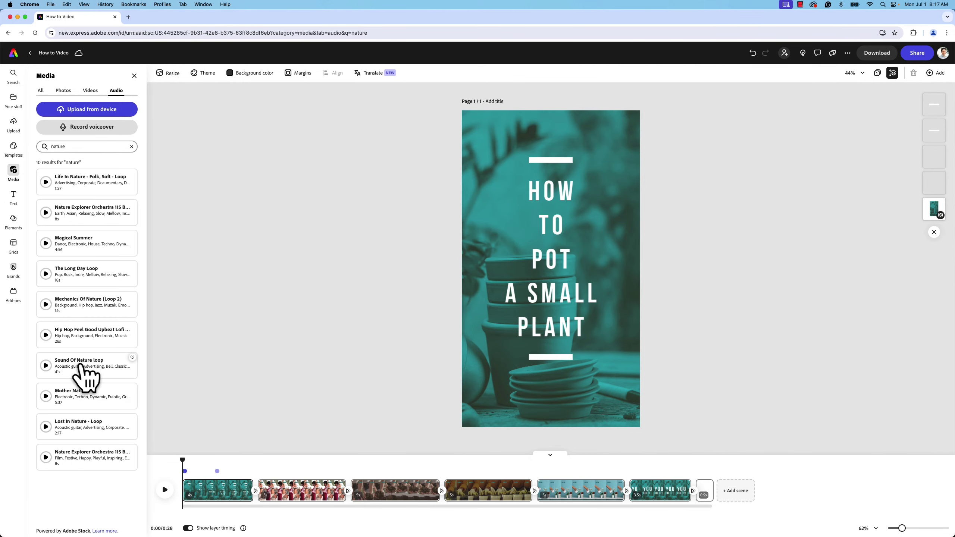
{"action": "left_click_drag", "start_coordinate": [80, 366], "coordinate": [239, 506]}
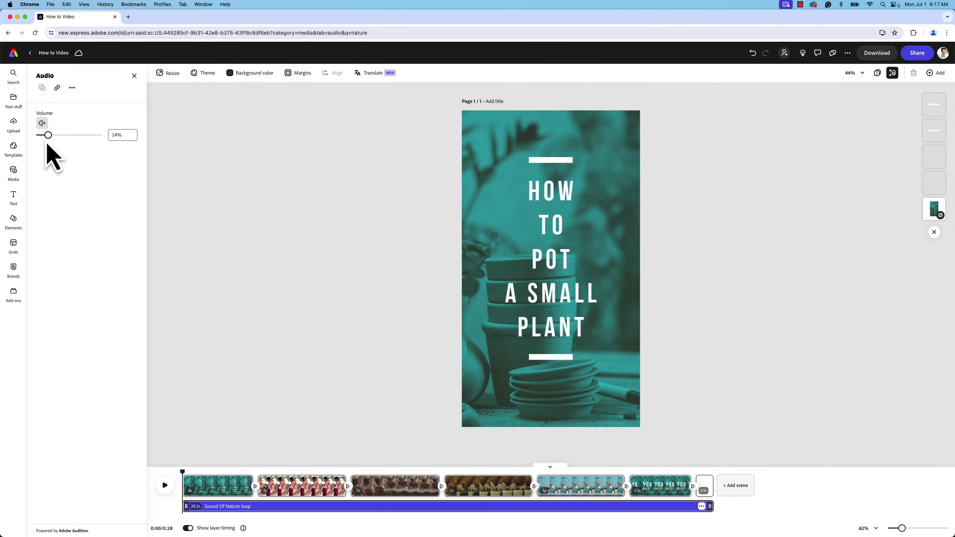
Lower the Sound Of Nature loop's volume to 10% and play the opening scenes to check the music level.
{"action": "left_click_drag", "start_coordinate": [44, 144], "coordinate": [43, 144]}
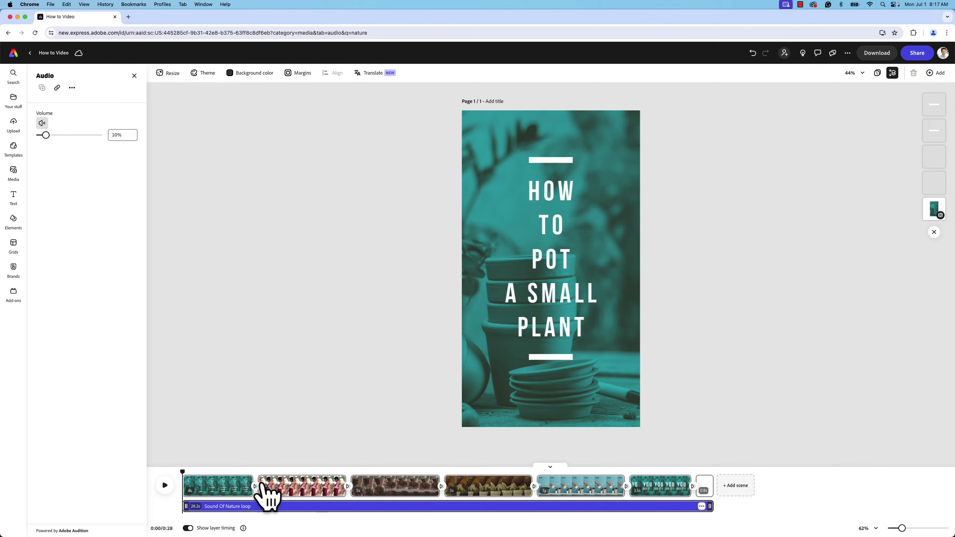
{"action": "left_click", "coordinate": [165, 485]}
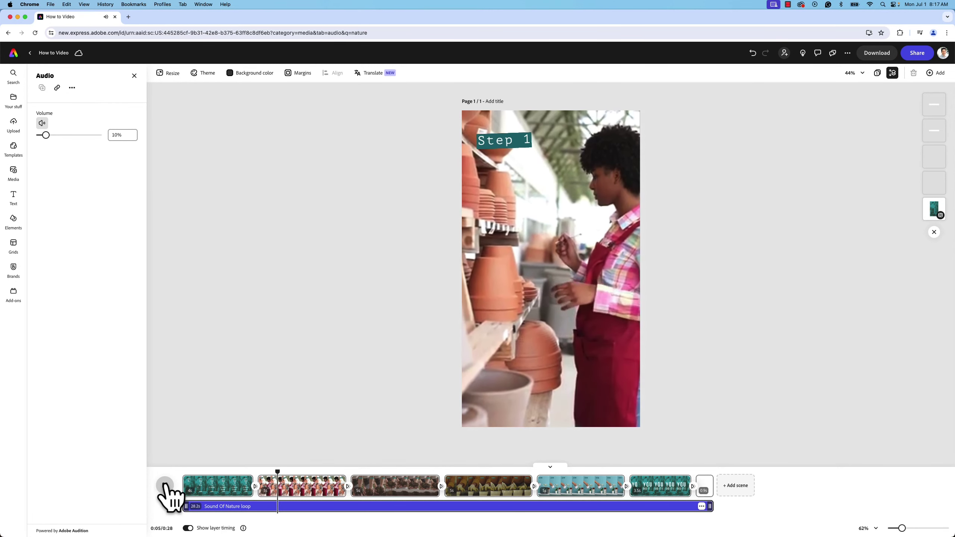
{"action": "left_click", "coordinate": [165, 486]}
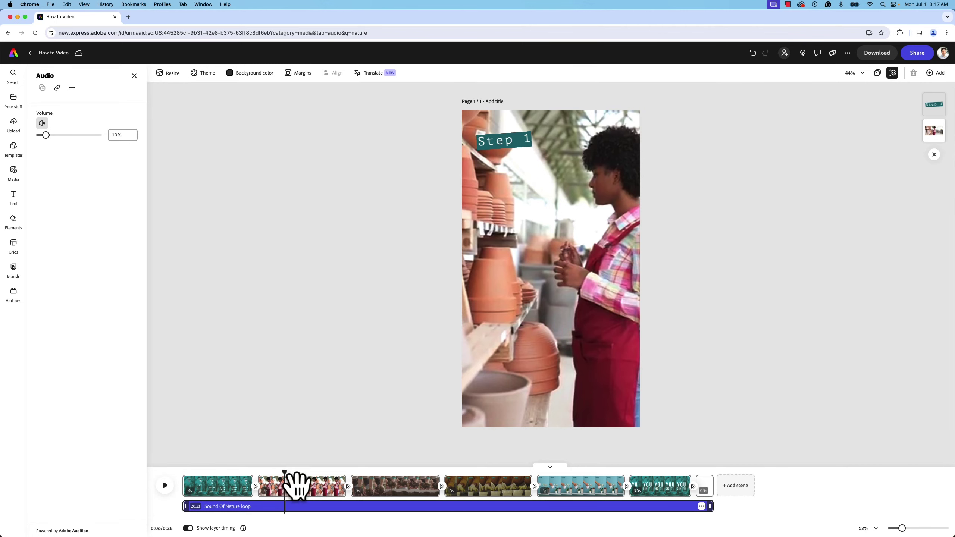
{"action": "left_click_drag", "start_coordinate": [295, 485], "coordinate": [188, 495]}
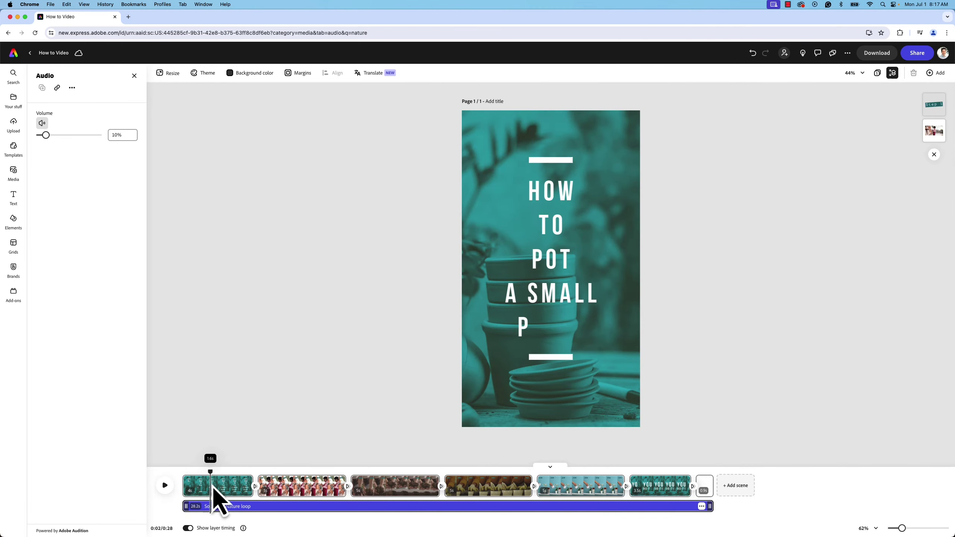
{"action": "left_click", "coordinate": [151, 489]}
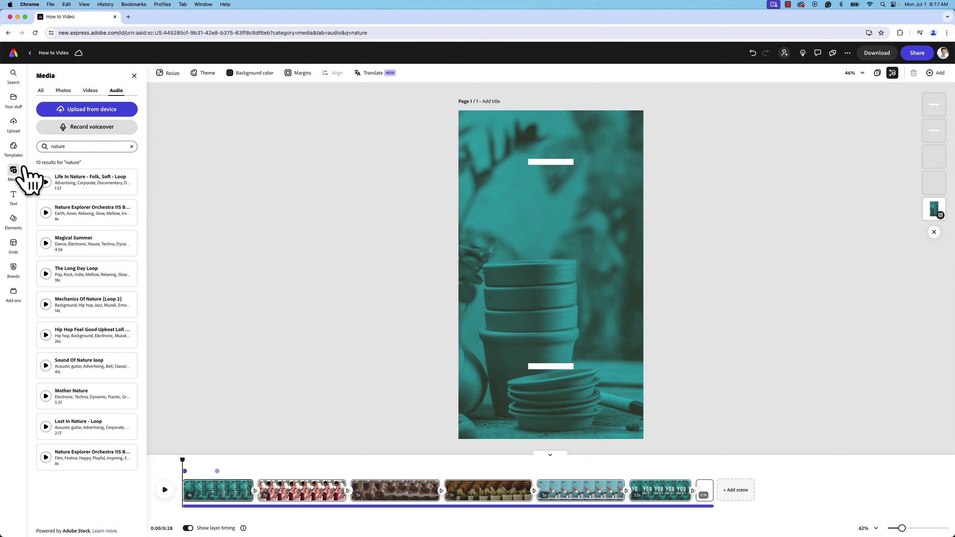
Record a voiceover of about 4.4 s from the start of the video, using the default Yeti Stereo Microphone.
{"action": "left_click", "coordinate": [93, 130]}
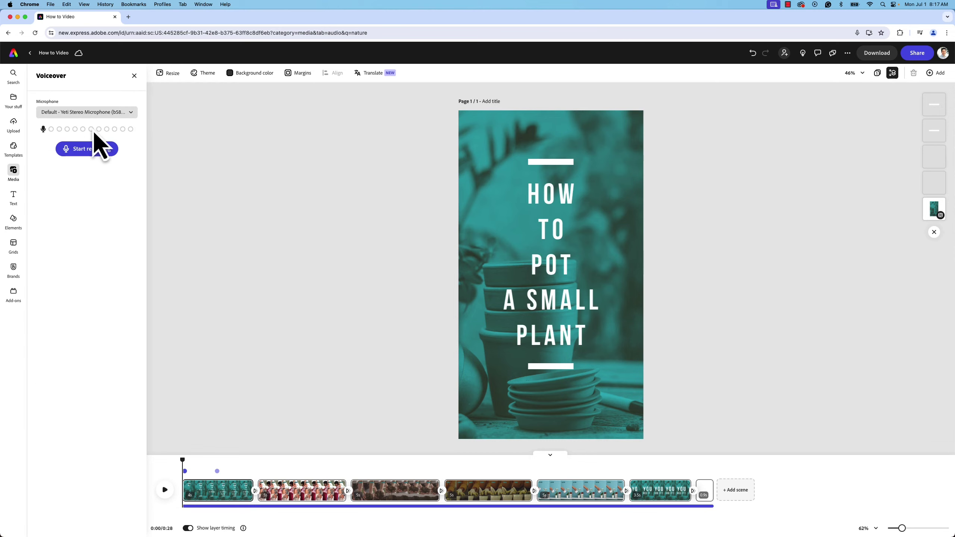
{"action": "left_click", "coordinate": [47, 112]}
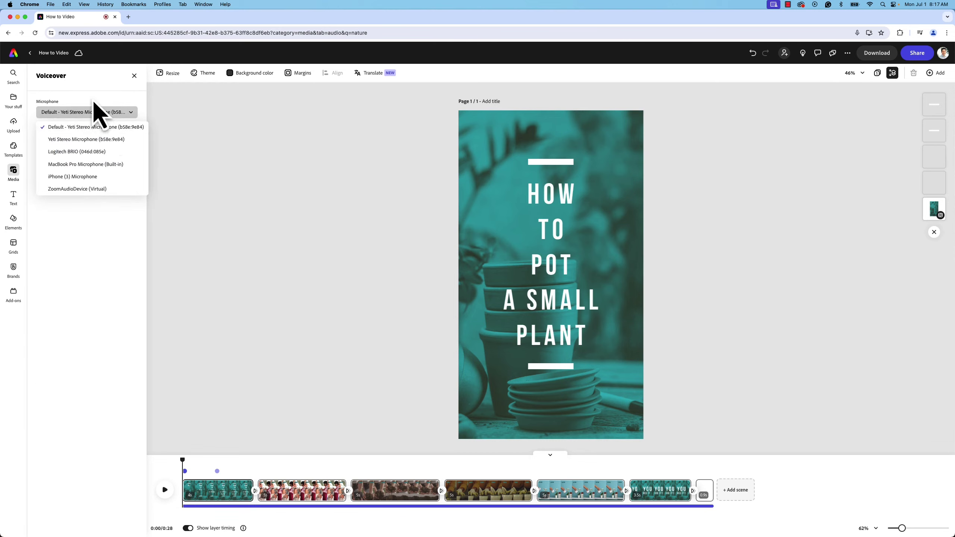
{"action": "left_click", "coordinate": [94, 113]}
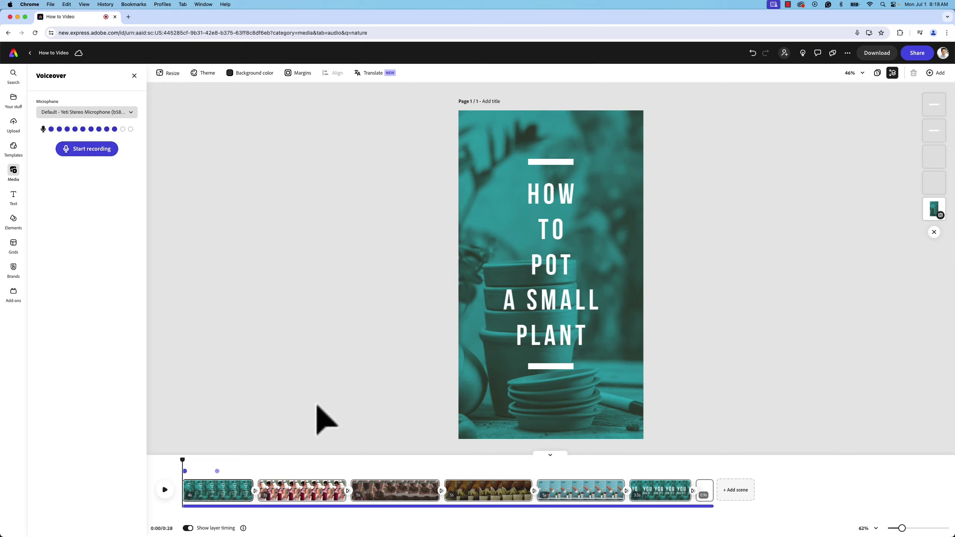
{"action": "left_click", "coordinate": [268, 471]}
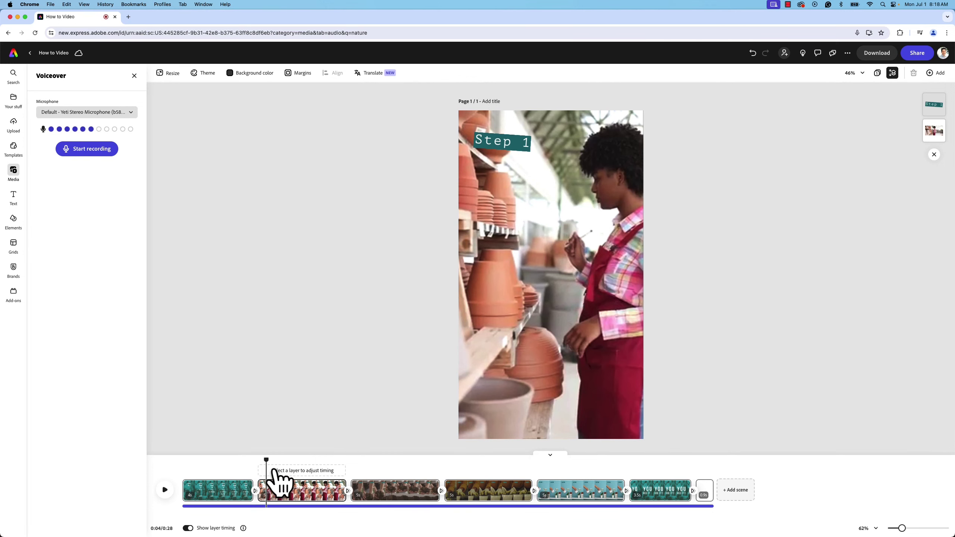
{"action": "left_click", "coordinate": [183, 470]}
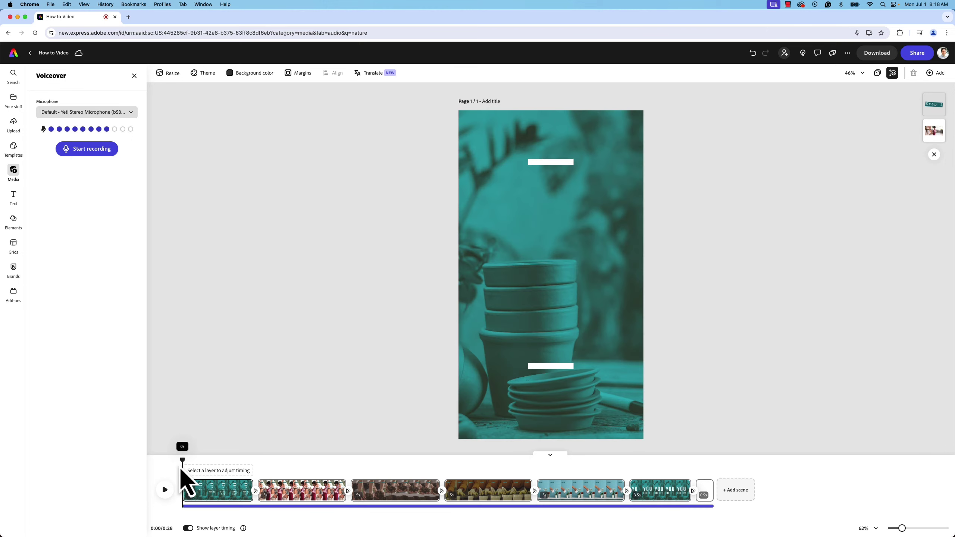
{"action": "left_click", "coordinate": [84, 149]}
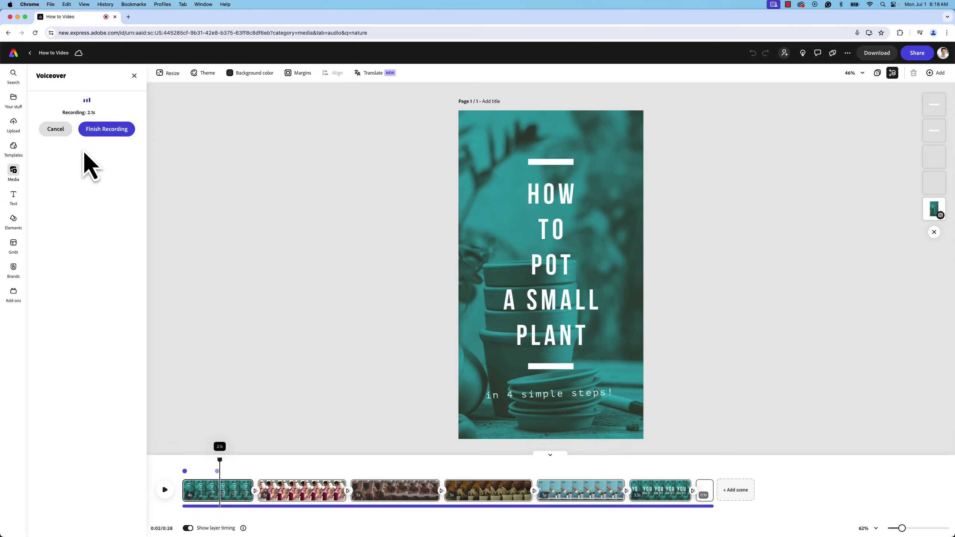
{"action": "left_click", "coordinate": [106, 130]}
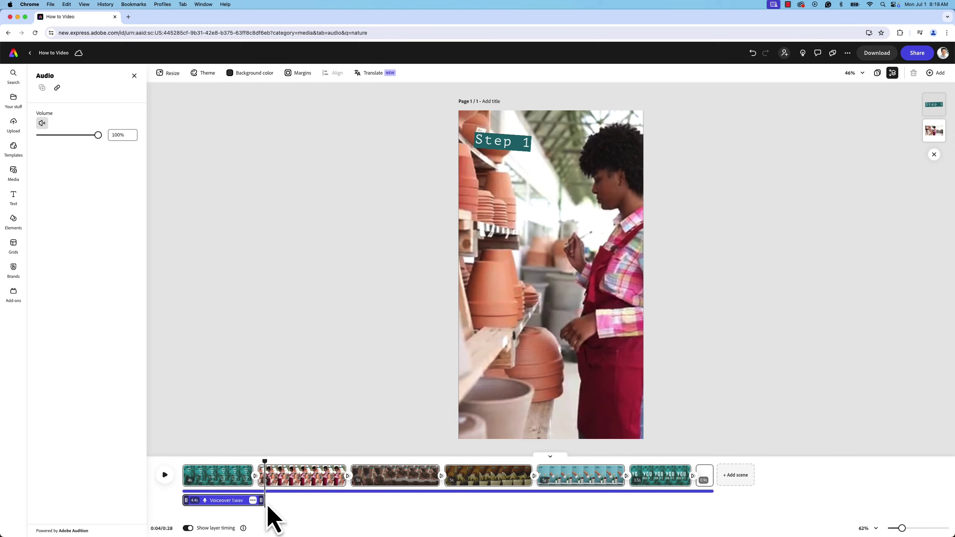
Trim the end of the title scene's voiceover to about 2.9 s and compare its volume setting with the music track's.
{"action": "left_click_drag", "start_coordinate": [260, 500], "coordinate": [255, 517]}
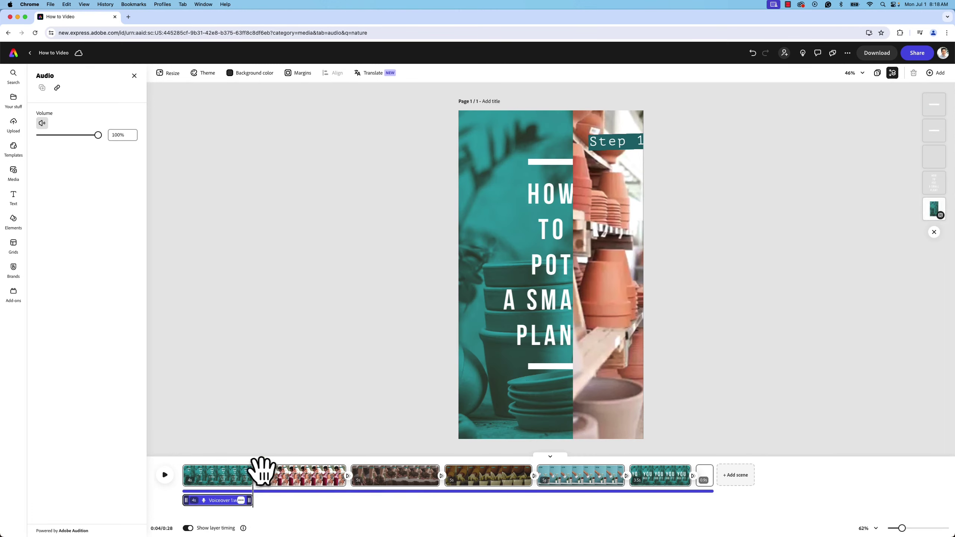
{"action": "left_click_drag", "start_coordinate": [257, 469], "coordinate": [181, 484]}
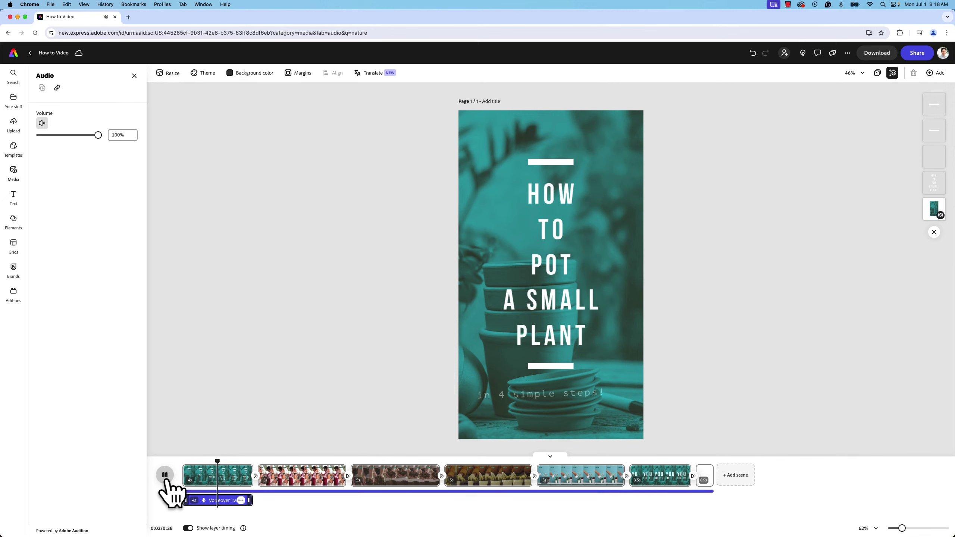
{"action": "left_click", "coordinate": [165, 476]}
{"action": "mouse_move", "coordinate": [249, 504]}
{"action": "left_mouse_down"}
{"action": "mouse_move", "coordinate": [251, 517]}
{"action": "mouse_move", "coordinate": [239, 518]}
{"action": "left_mouse_up"}
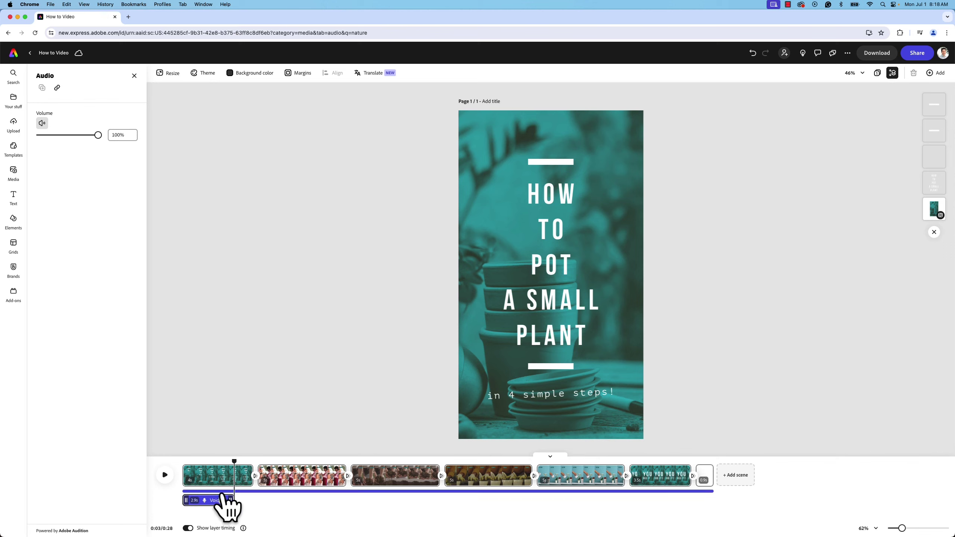
{"action": "left_click", "coordinate": [216, 492]}
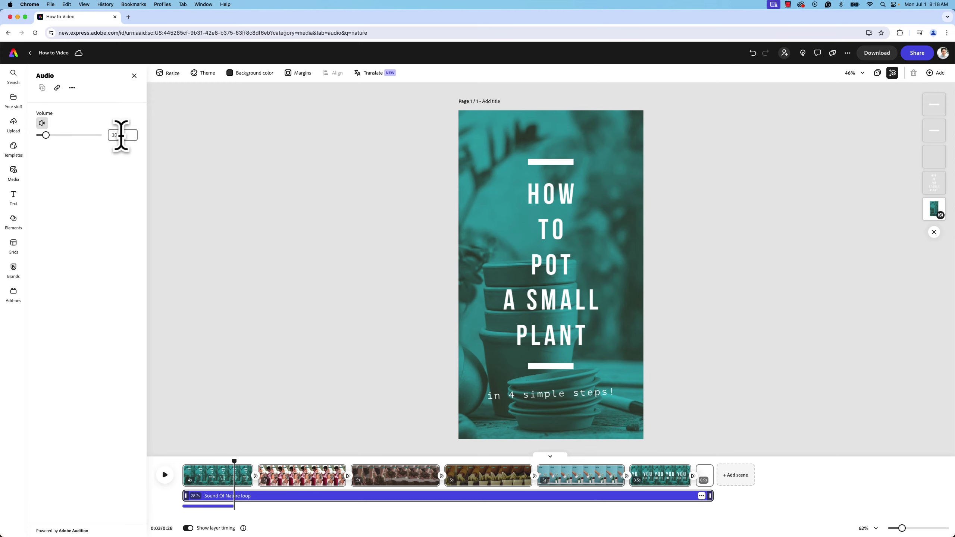
{"action": "left_click", "coordinate": [220, 508]}
Record a voiceover of about 2.8 s from the start of the Step 3 scene with the default Yeti Stereo Microphone.
{"action": "left_click", "coordinate": [273, 470]}
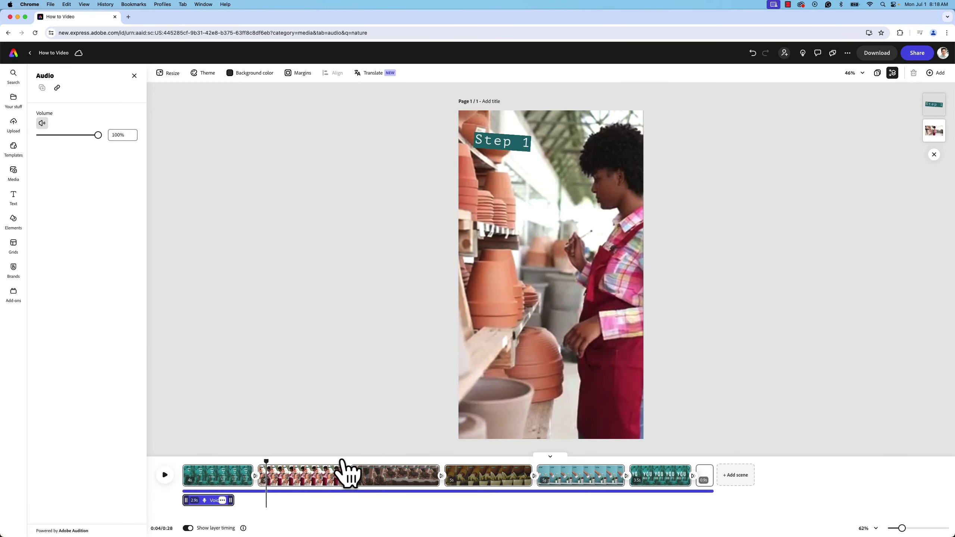
{"action": "left_click", "coordinate": [370, 470]}
{"action": "left_click", "coordinate": [470, 472]}
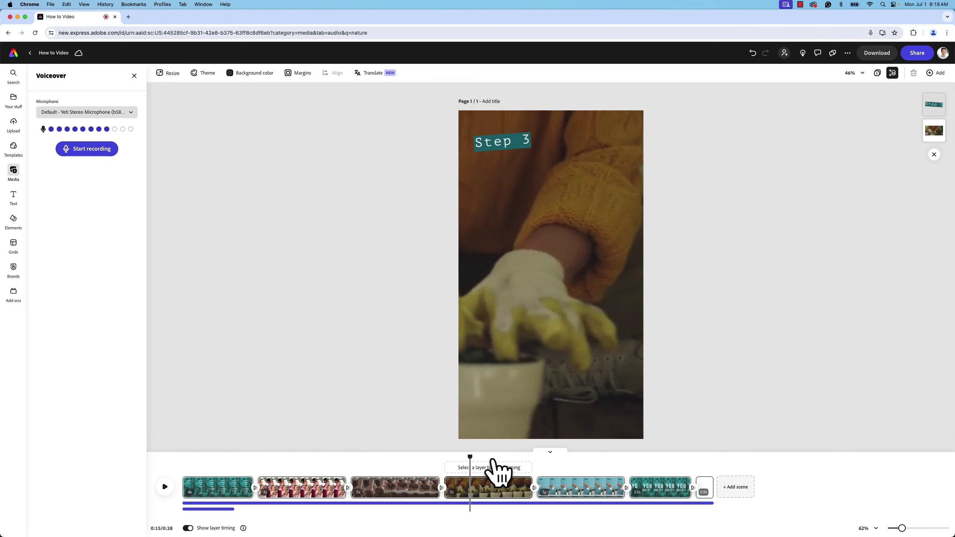
{"action": "left_click_drag", "start_coordinate": [470, 466], "coordinate": [450, 468]}
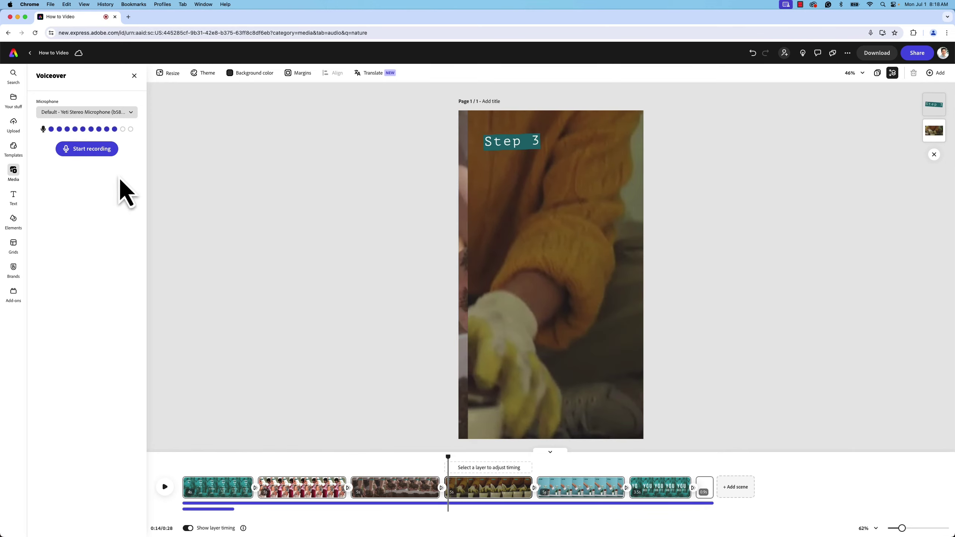
{"action": "left_click", "coordinate": [90, 149]}
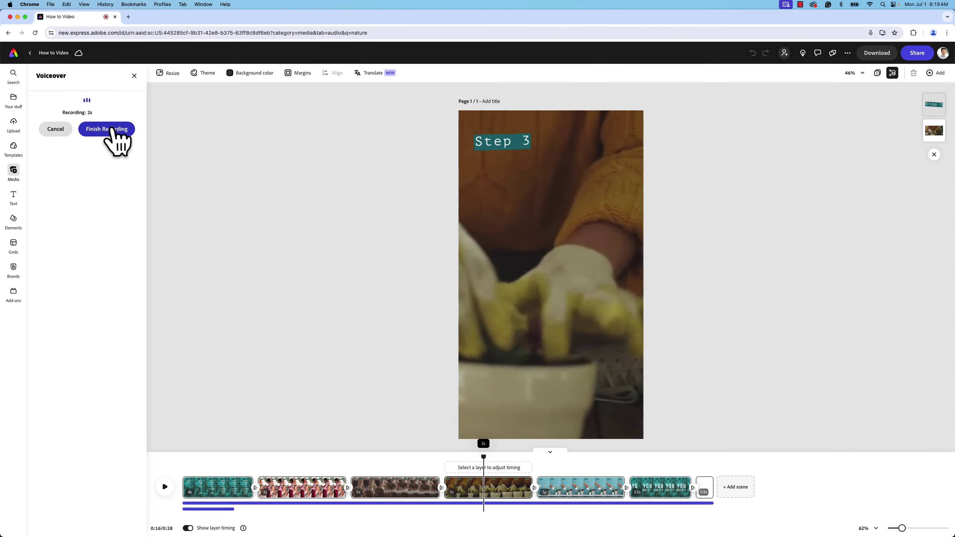
{"action": "left_click", "coordinate": [113, 131]}
Play the Step 3 scene from its start to check the newly recorded voiceover.
{"action": "left_click_drag", "start_coordinate": [502, 471], "coordinate": [456, 472]}
{"action": "key", "text": "space"}
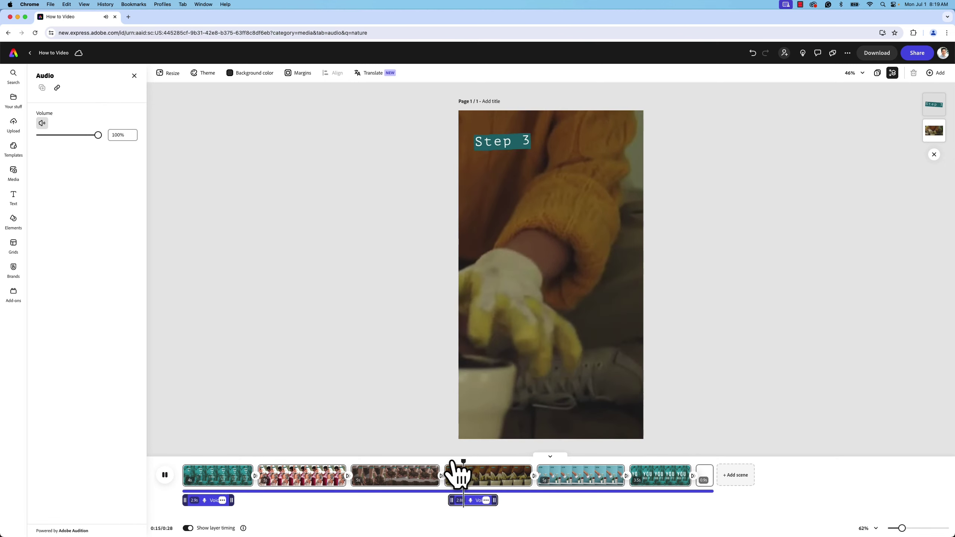
{"action": "key", "text": "space"}
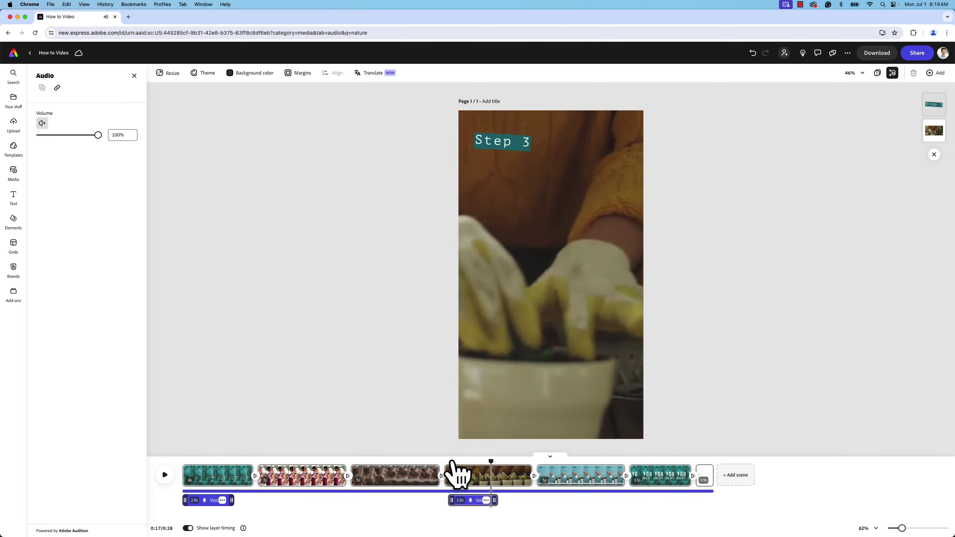
{"action": "left_click", "coordinate": [455, 474]}
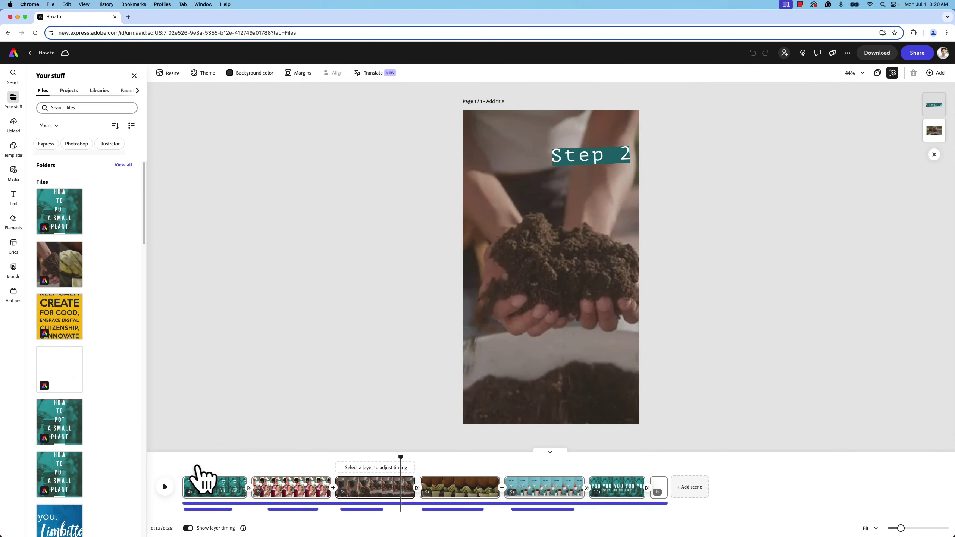
Play the opening scenes of the finished How to project and examine the volume settings of the title voiceover and music track.
{"action": "left_click", "coordinate": [199, 475]}
{"action": "left_click", "coordinate": [165, 487]}
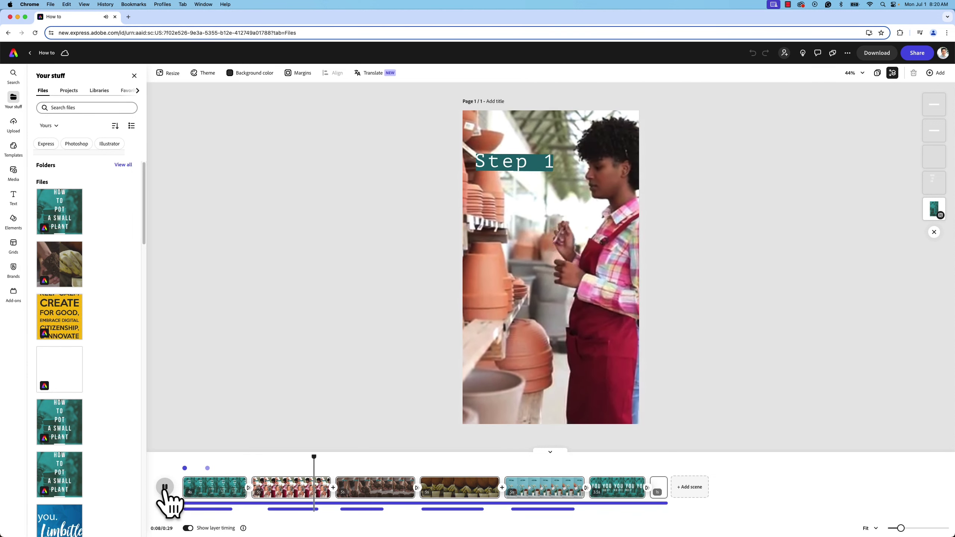
{"action": "left_click", "coordinate": [164, 487]}
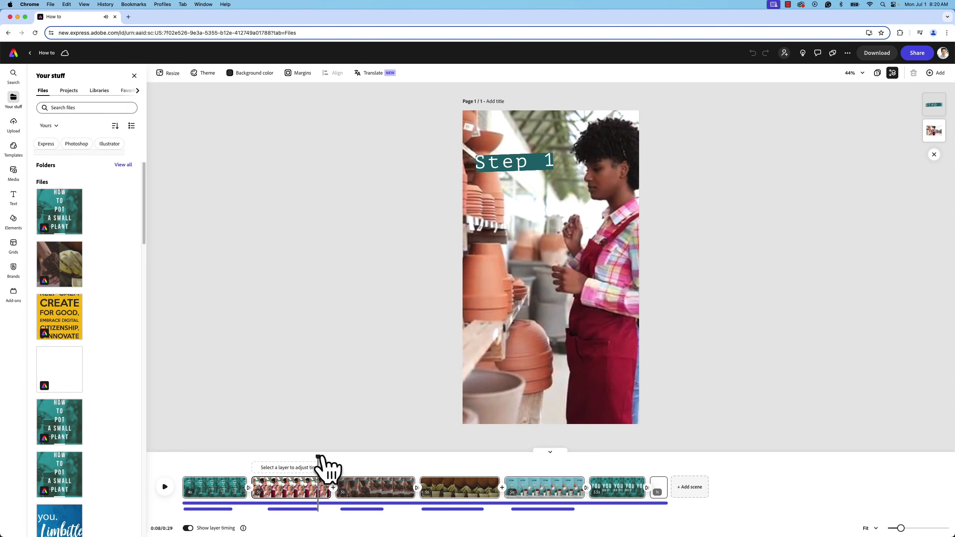
{"action": "left_click_drag", "start_coordinate": [321, 466], "coordinate": [433, 470]}
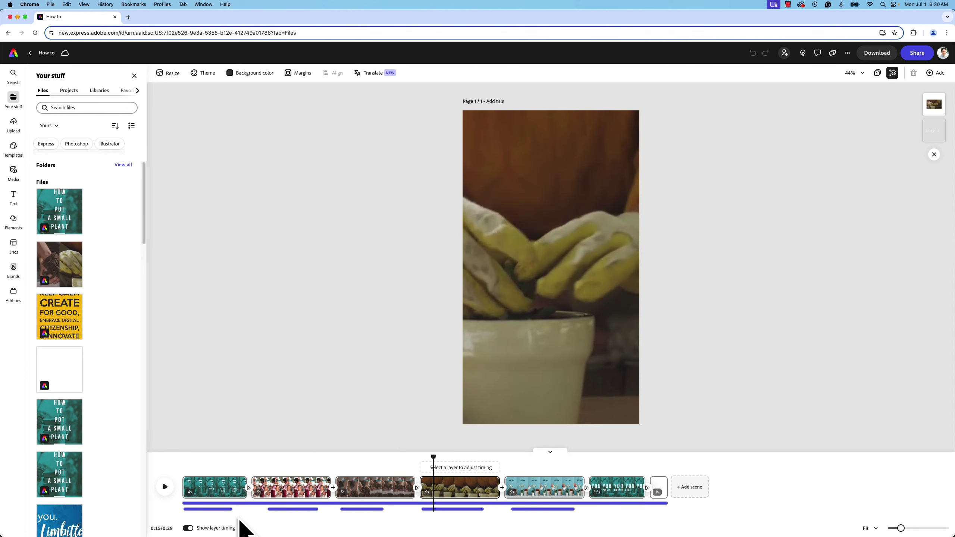
{"action": "left_click", "coordinate": [225, 509]}
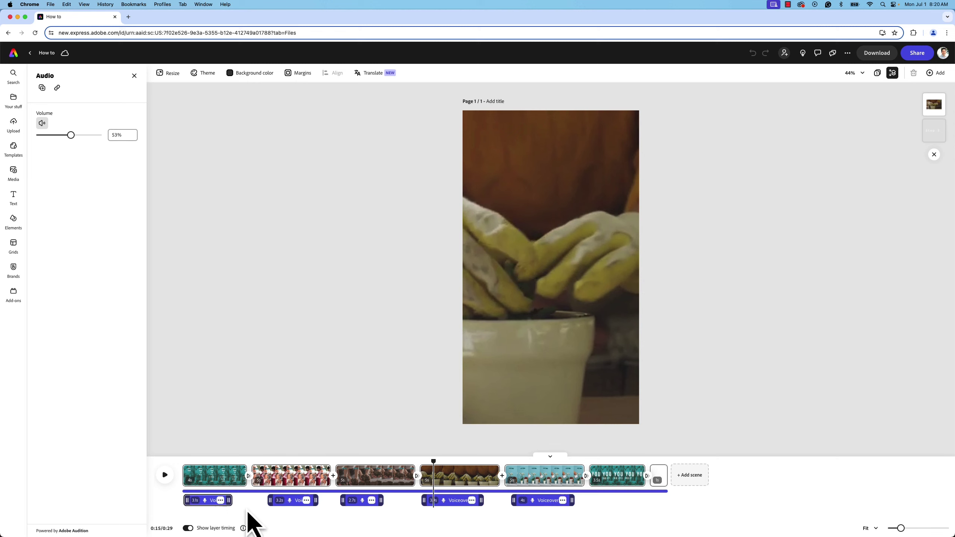
{"action": "left_click", "coordinate": [382, 491]}
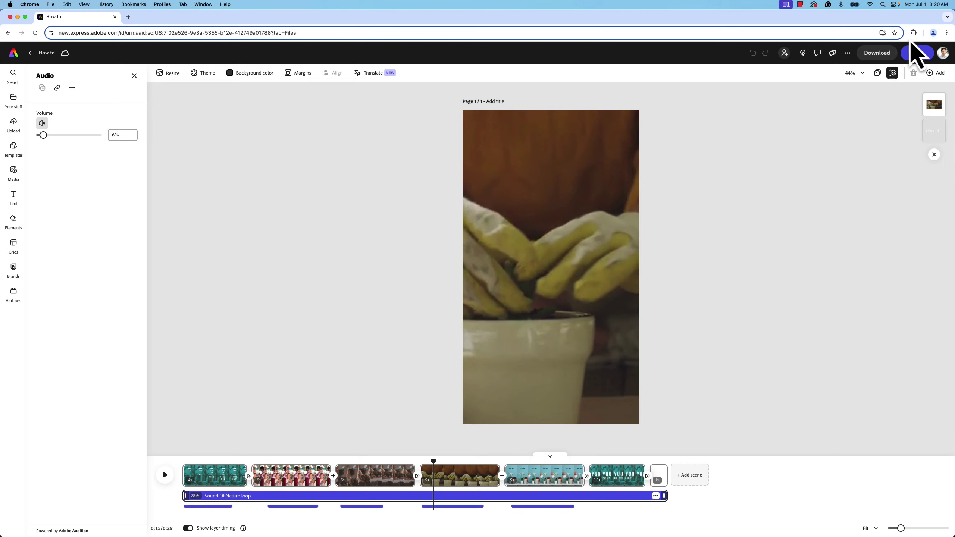
Download the finished video as an MP4 at 1080p original size.
{"action": "left_click", "coordinate": [876, 52]}
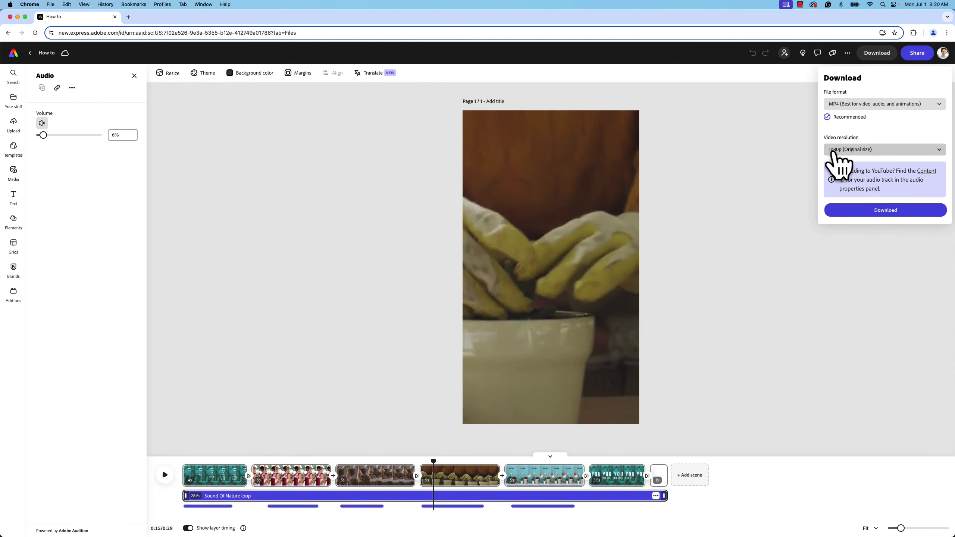
{"action": "left_click", "coordinate": [864, 211]}
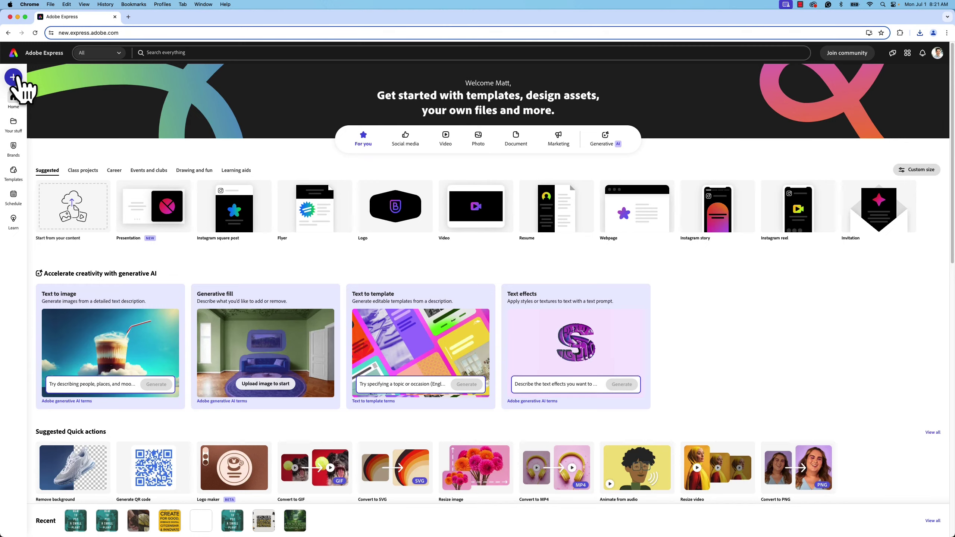
Start the Caption video quick action with English (US) as the spoken language and load How to.mp4.
{"action": "left_click", "coordinate": [15, 79]}
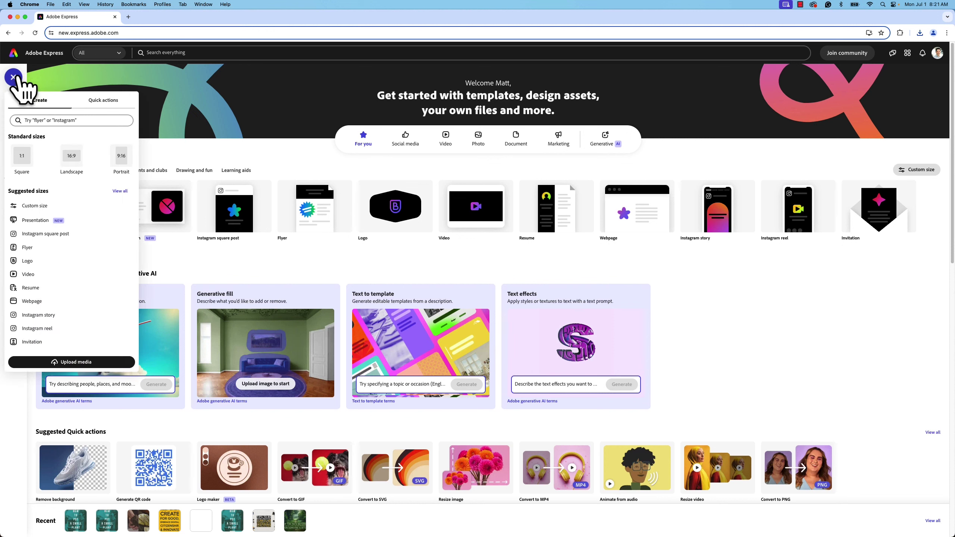
{"action": "left_click", "coordinate": [106, 104]}
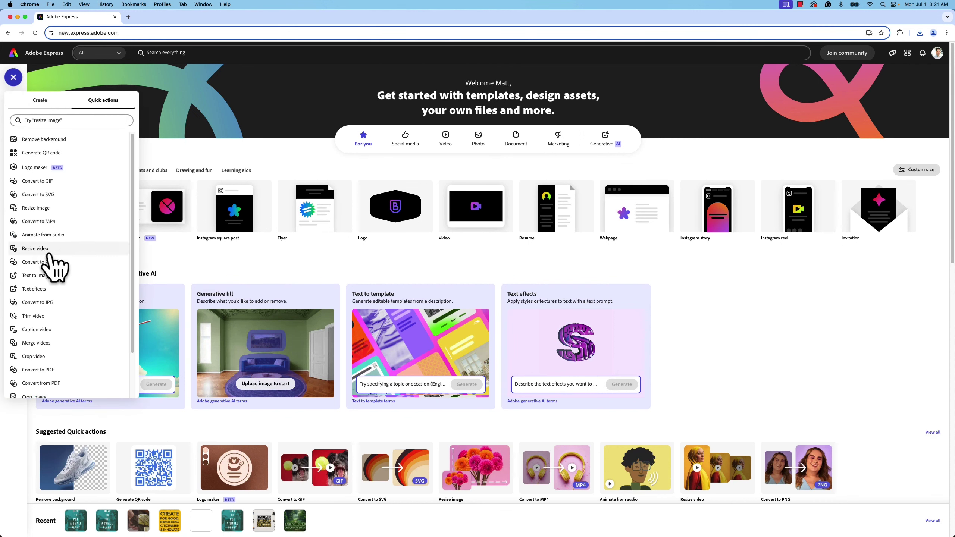
{"action": "left_click", "coordinate": [32, 331]}
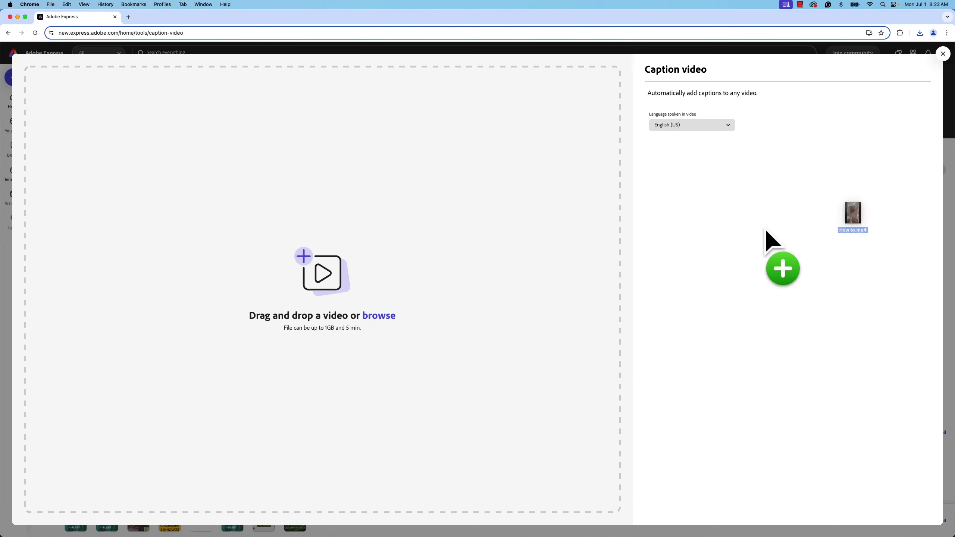
{"action": "left_click_drag", "start_coordinate": [765, 230], "coordinate": [357, 303]}
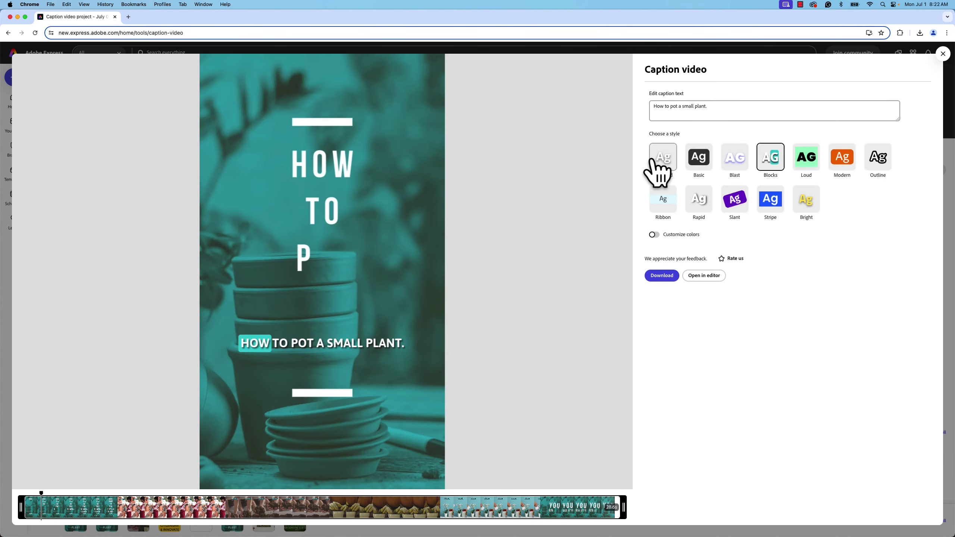
Compare the Standard caption style with Blocks, keep Blocks, and preview the captions across the video's scenes.
{"action": "left_click", "coordinate": [654, 162]}
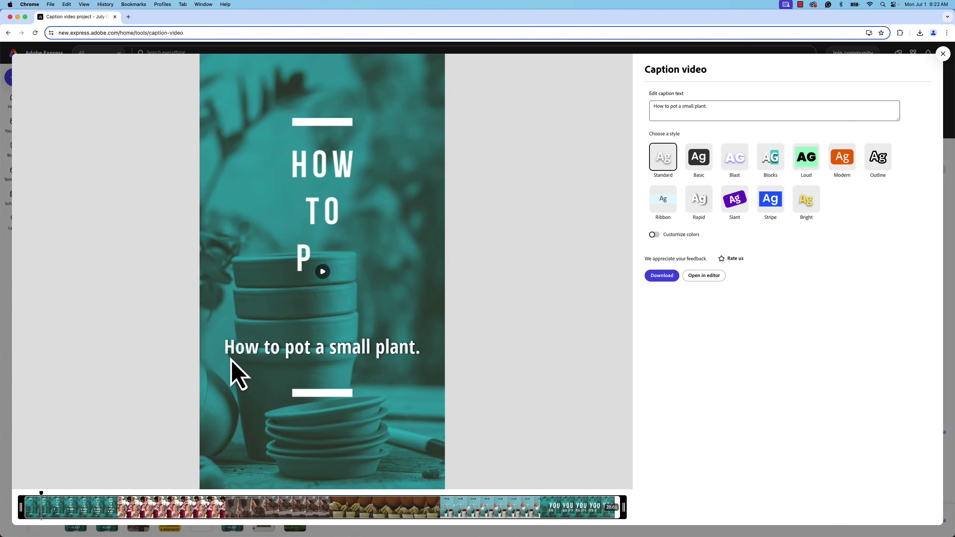
{"action": "left_click", "coordinate": [770, 162]}
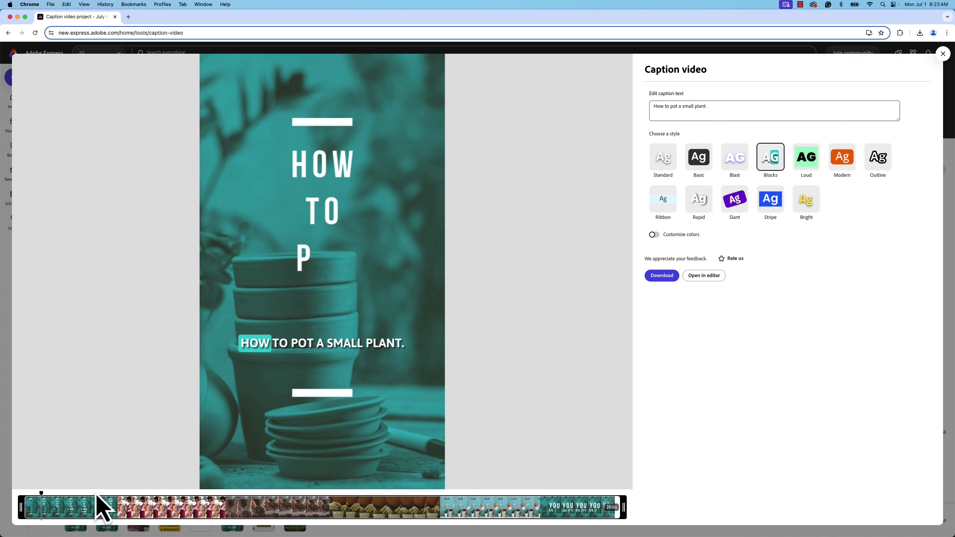
{"action": "left_click", "coordinate": [142, 505]}
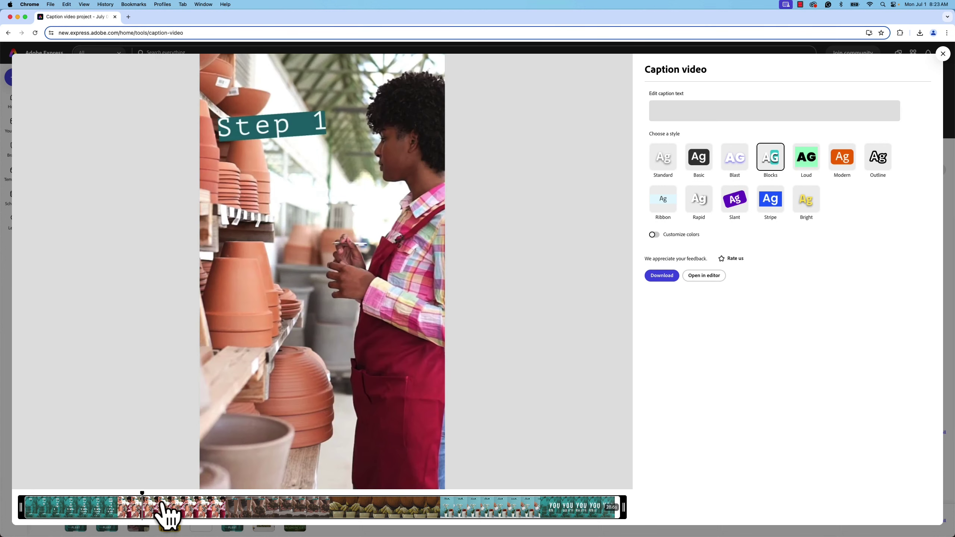
{"action": "left_click_drag", "start_coordinate": [142, 506], "coordinate": [186, 505]}
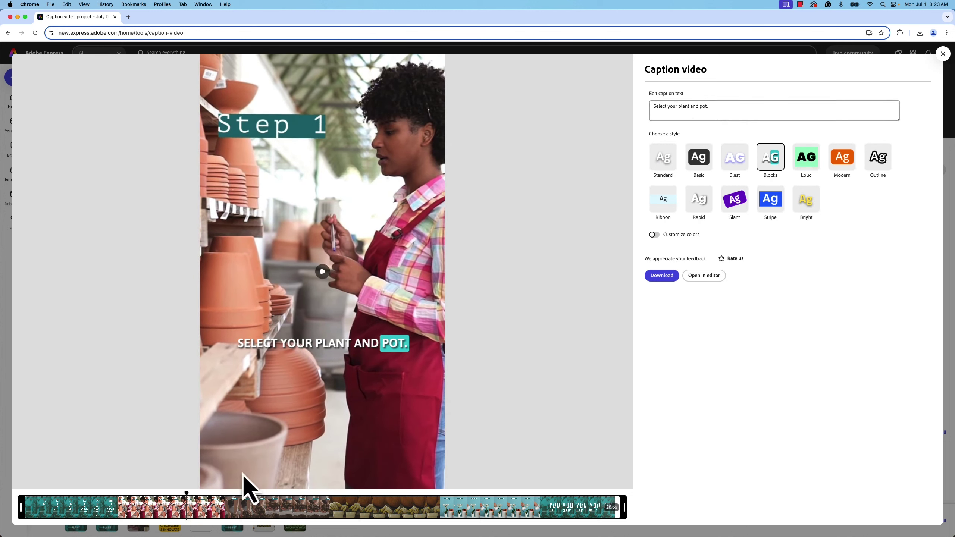
{"action": "left_click", "coordinate": [228, 506]}
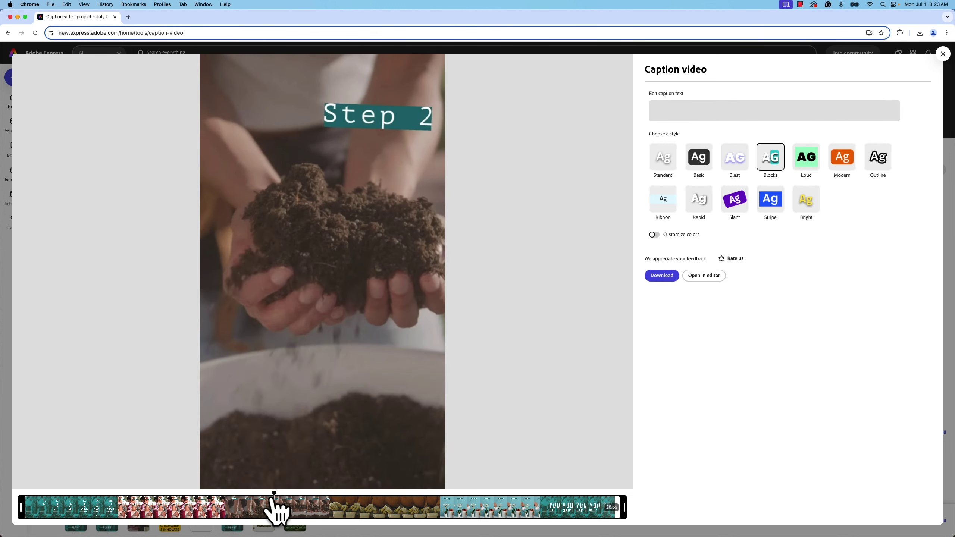
{"action": "left_click_drag", "start_coordinate": [277, 504], "coordinate": [559, 505]}
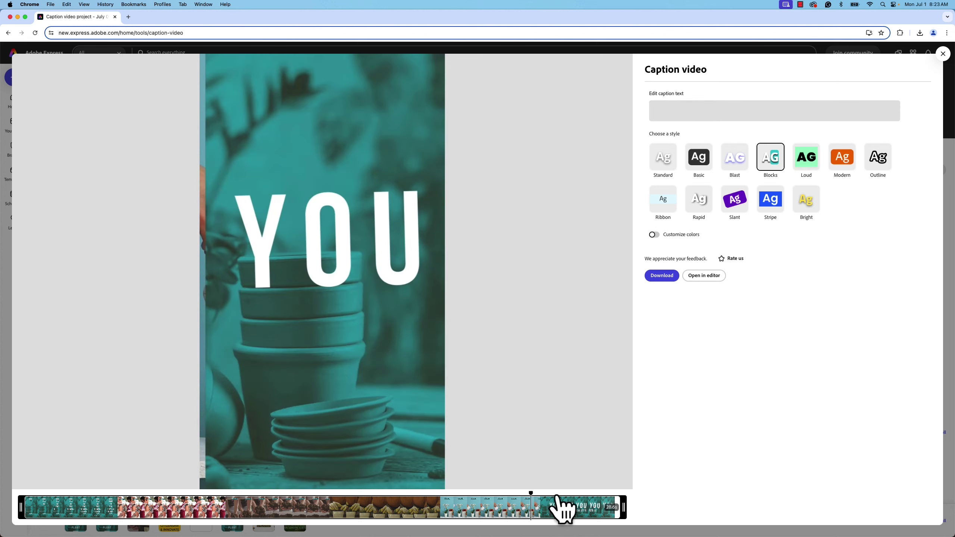
Open the captioned video in the editor, move the caption group above the title's upper white bar, and check it through the closing scene.
{"action": "left_click", "coordinate": [703, 276]}
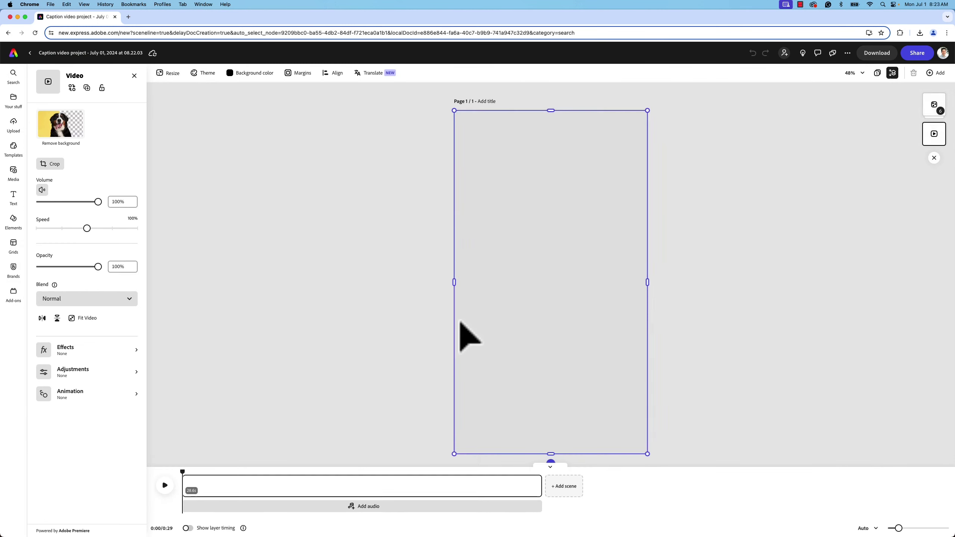
{"action": "left_click_drag", "start_coordinate": [185, 478], "coordinate": [206, 473]}
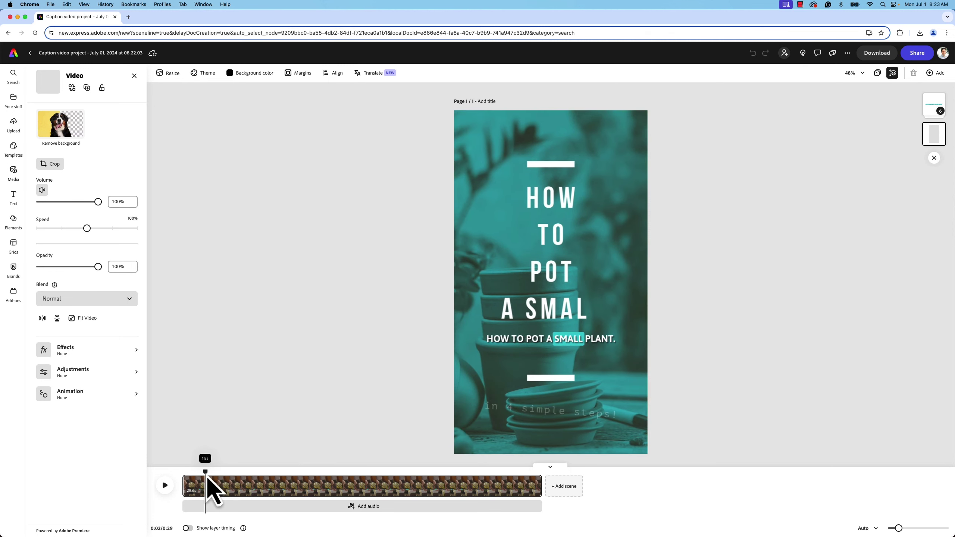
{"action": "left_click_drag", "start_coordinate": [541, 340], "coordinate": [547, 133]}
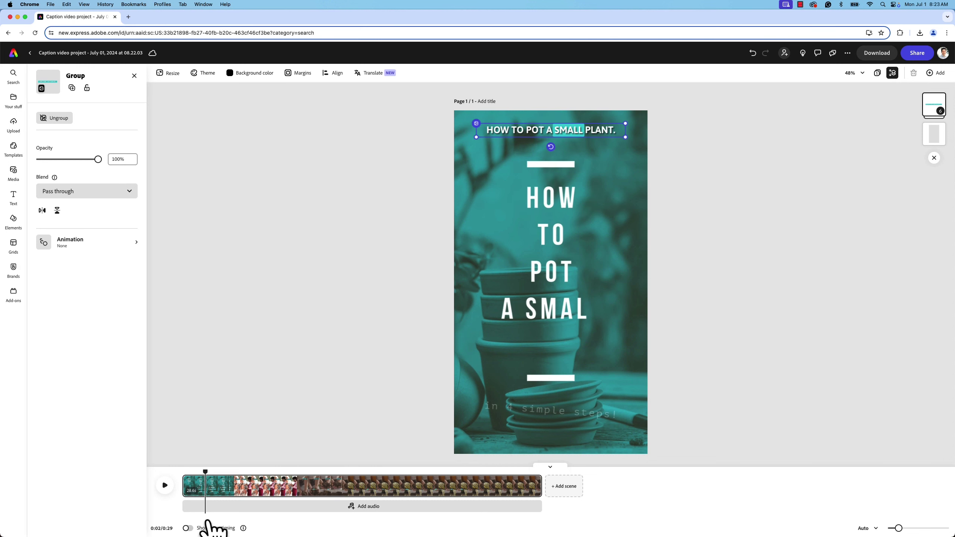
{"action": "left_click_drag", "start_coordinate": [213, 483], "coordinate": [499, 486]}
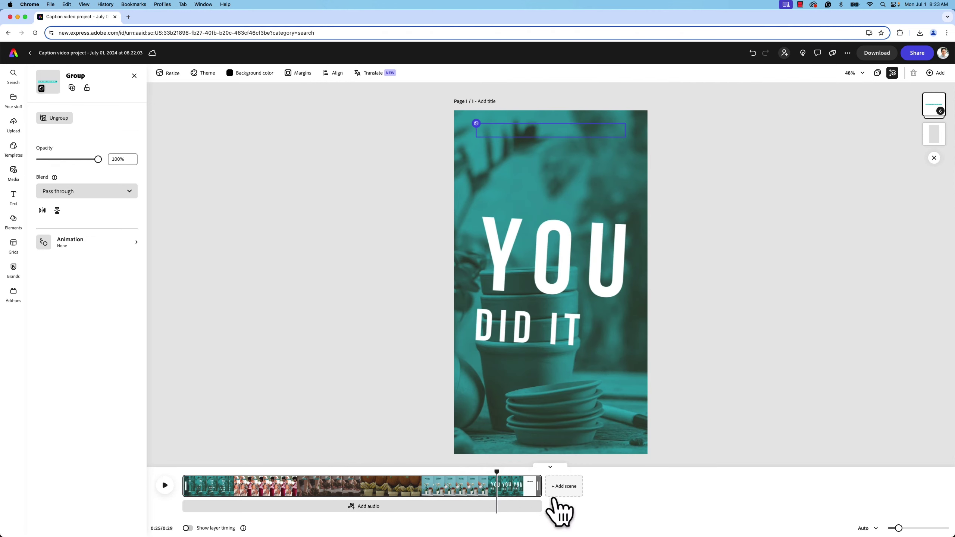